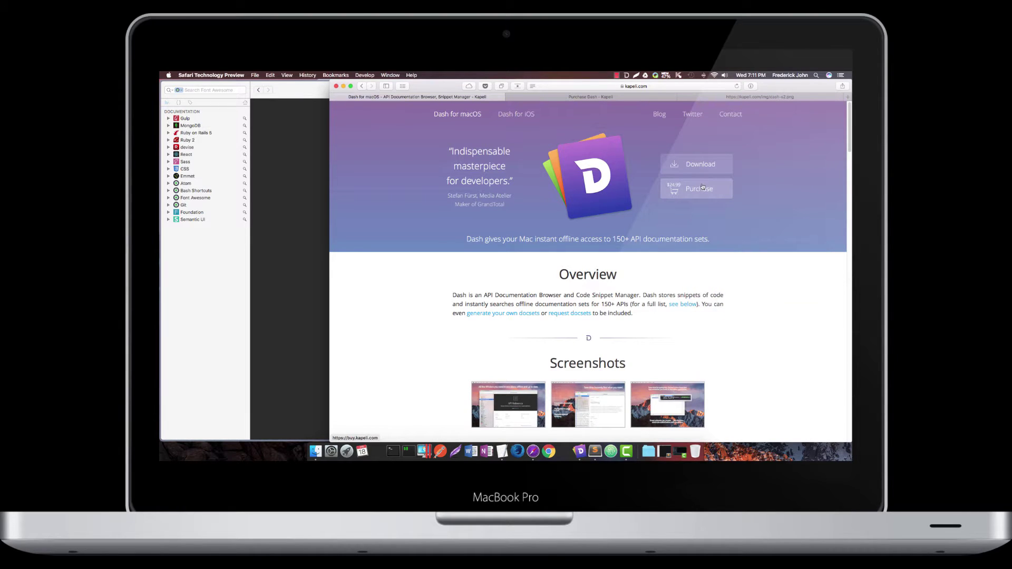
Switch to Dash and shift its window slightly to the right
click(328, 334)
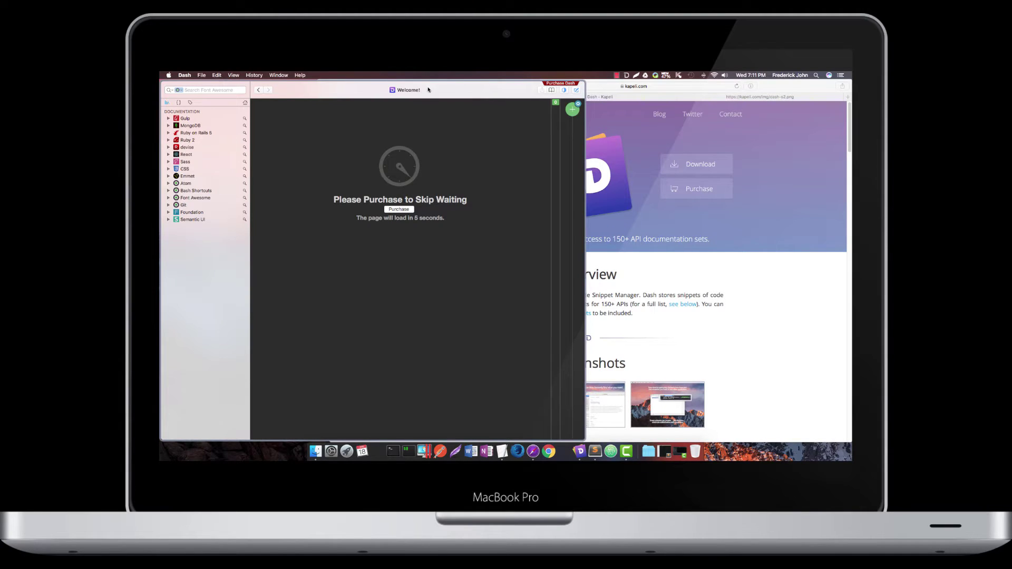
drag(429, 90, 438, 90)
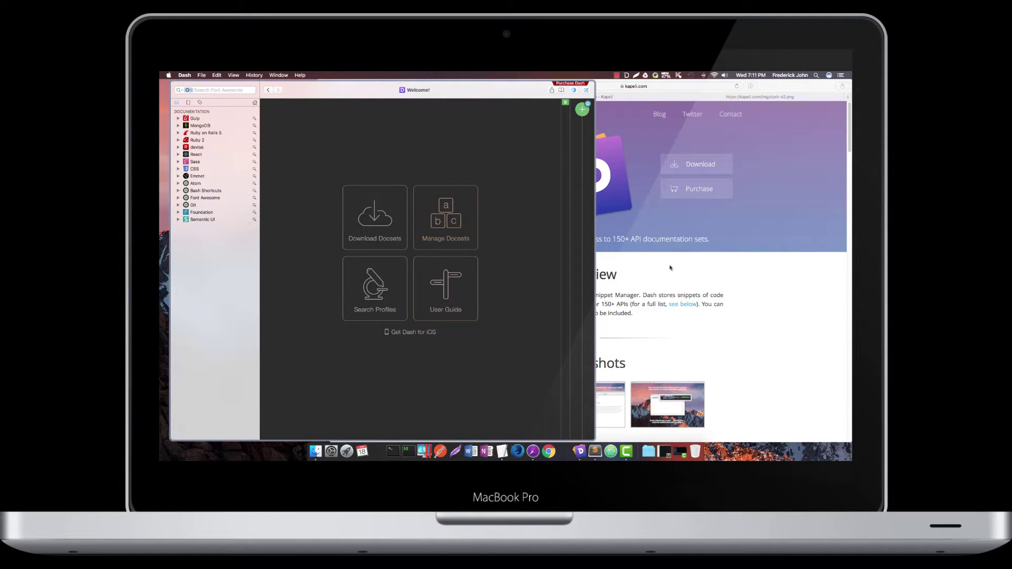
Switch back to the Kapeli page in Safari and read the Overview section describing Dash
click(752, 285)
scroll(480, 283, down, 2)
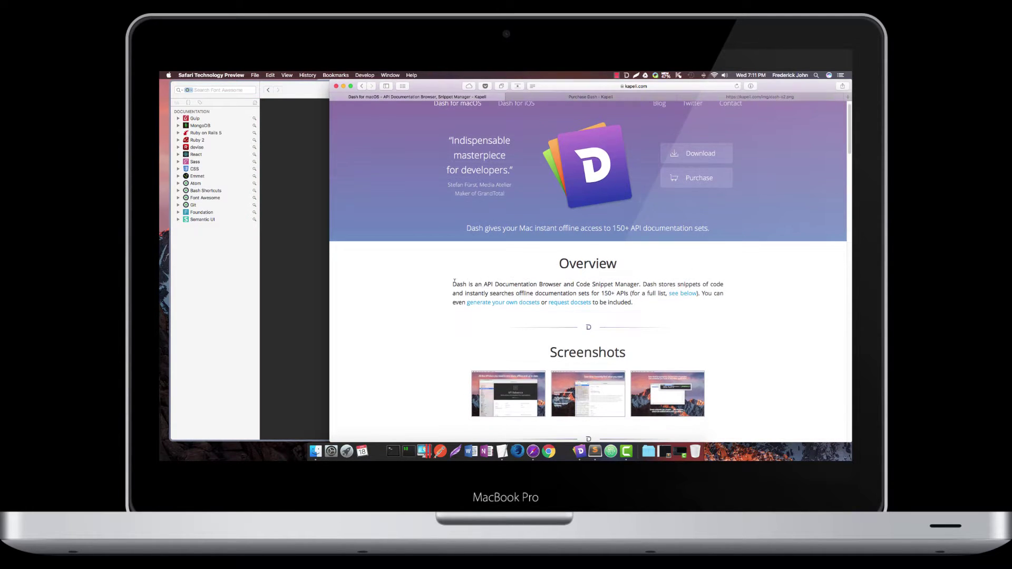
drag(452, 284, 640, 285)
click(605, 287)
scroll(594, 295, up, 2)
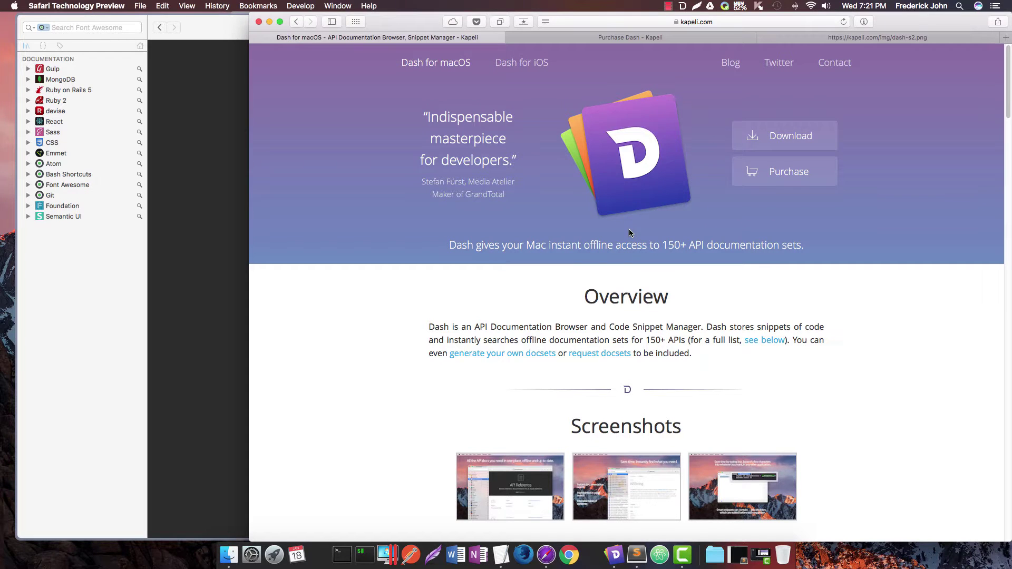
scroll(402, 324, down, 4)
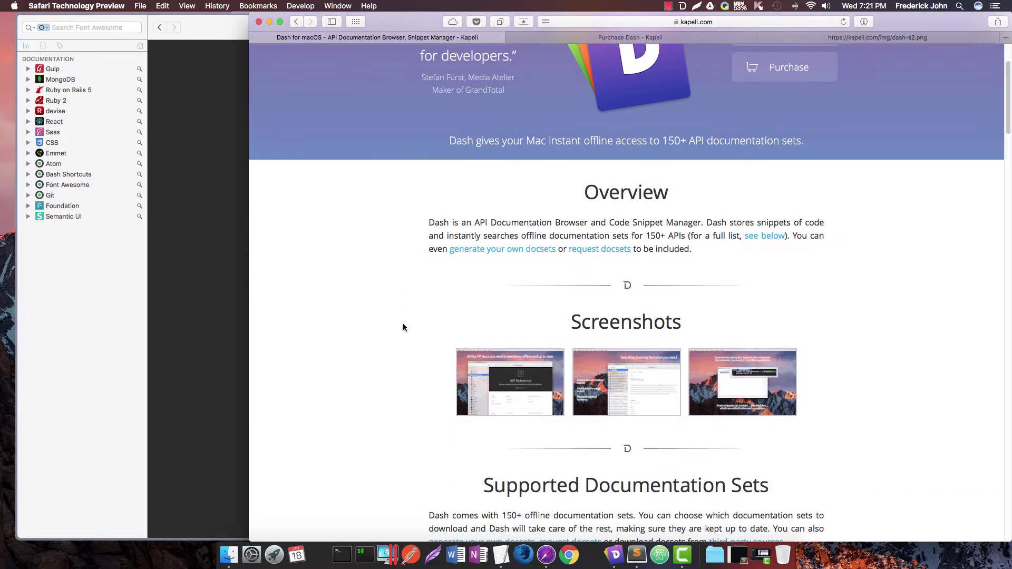
scroll(406, 322, up, 3)
scroll(406, 323, down, 1)
scroll(406, 326, down, 1)
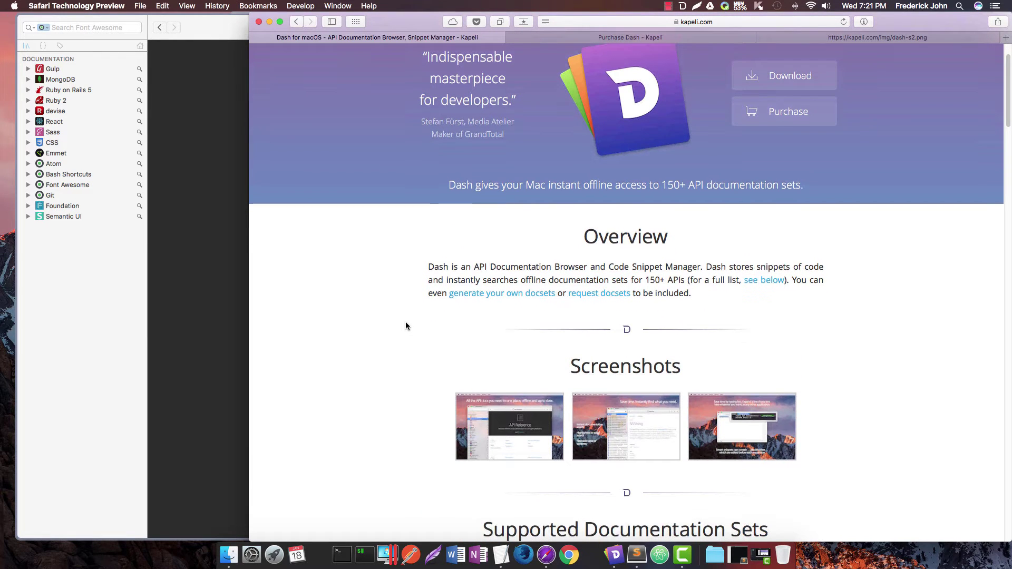
Look through the Supported Documentation Sets section and its list of available docsets on the Kapeli page
scroll(406, 322, down, 5)
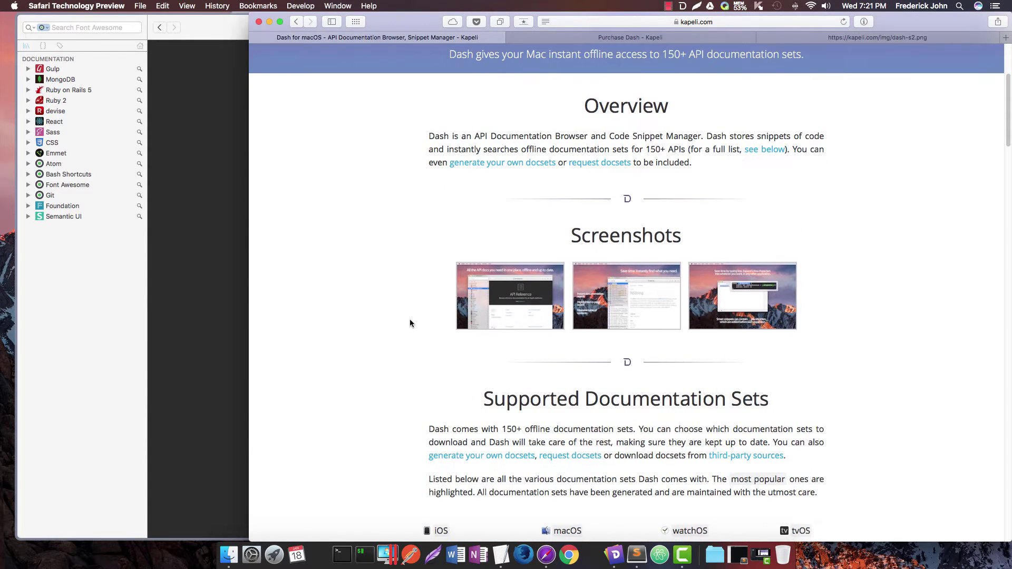
scroll(411, 320, down, 2)
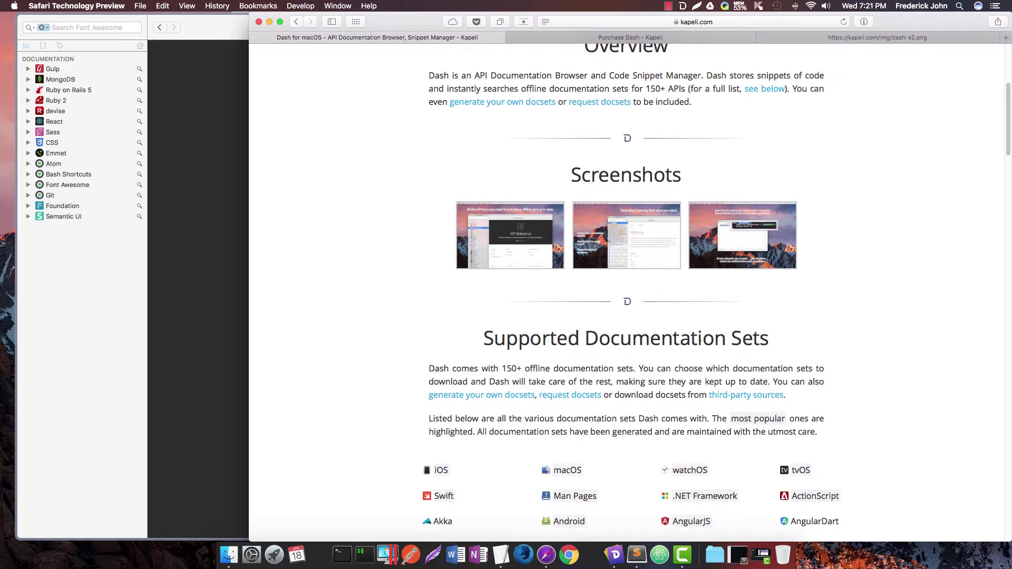
scroll(626, 316, down, 3)
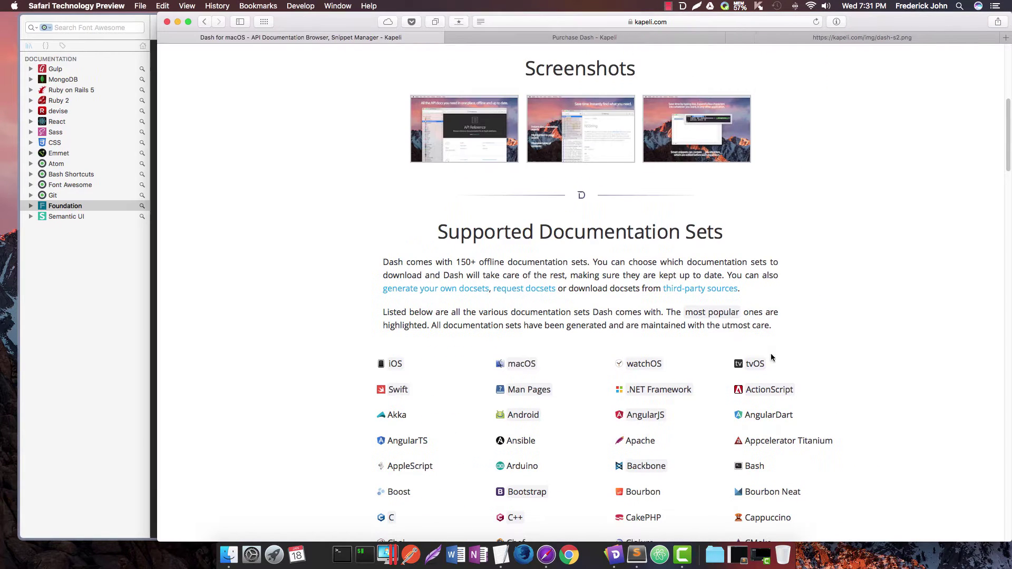
scroll(885, 378, down, 3)
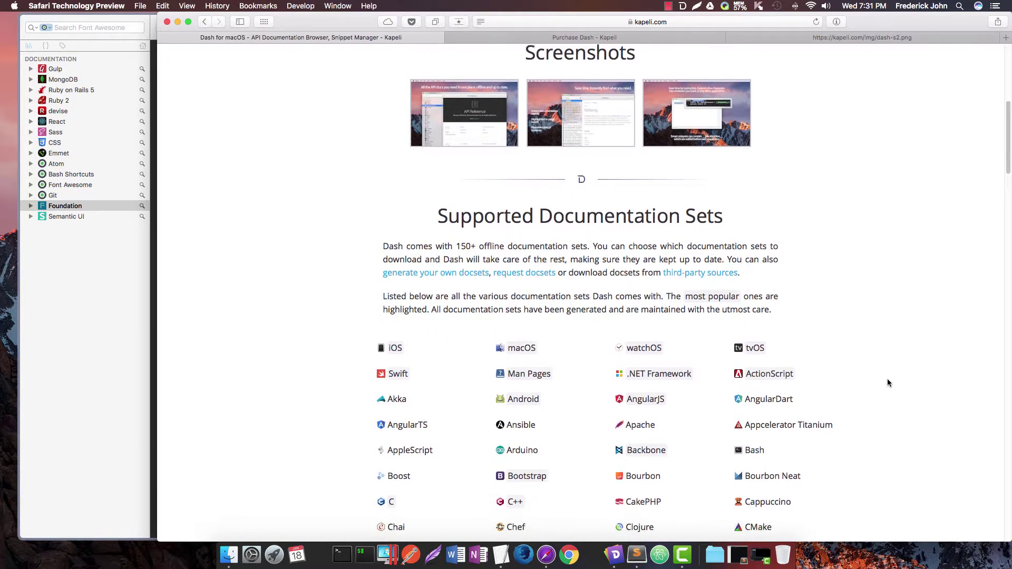
scroll(887, 381, down, 3)
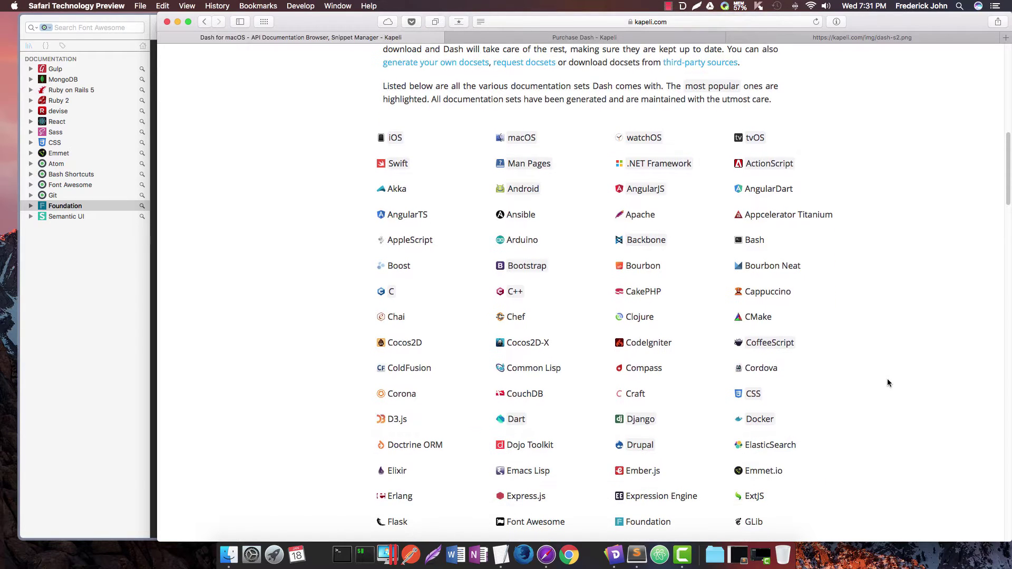
scroll(887, 382, down, 1)
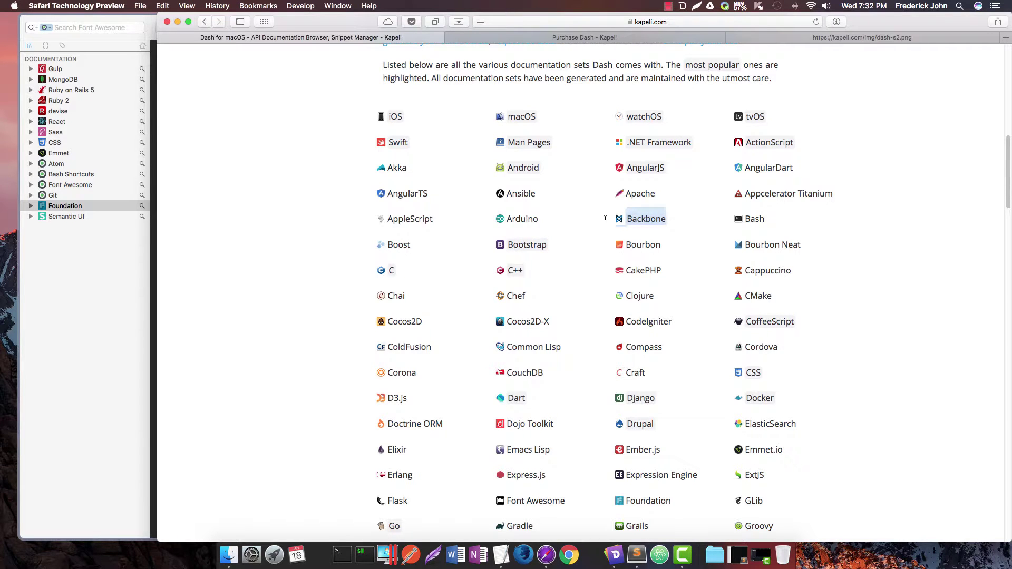
scroll(690, 347, down, 8)
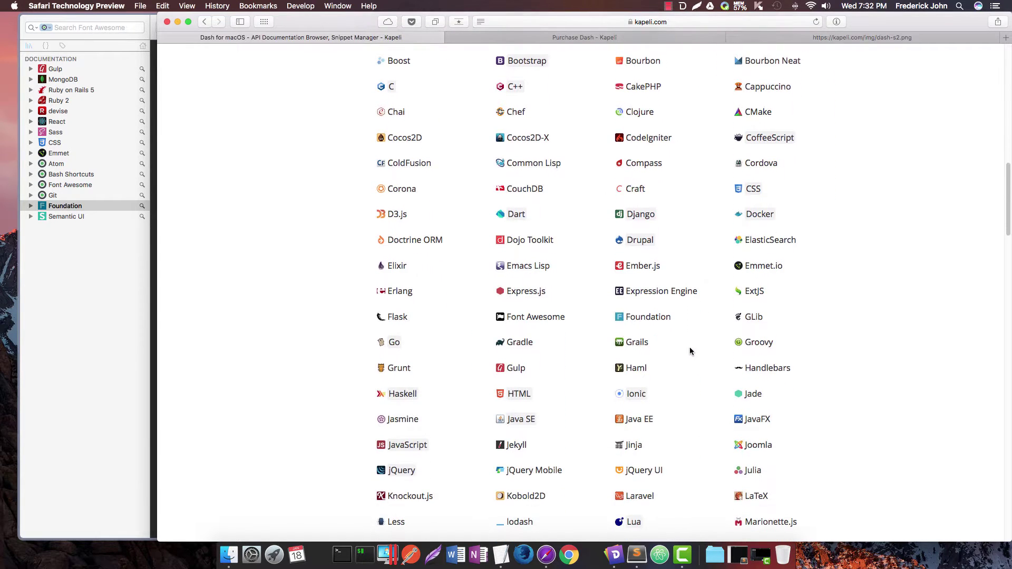
scroll(690, 351, down, 3)
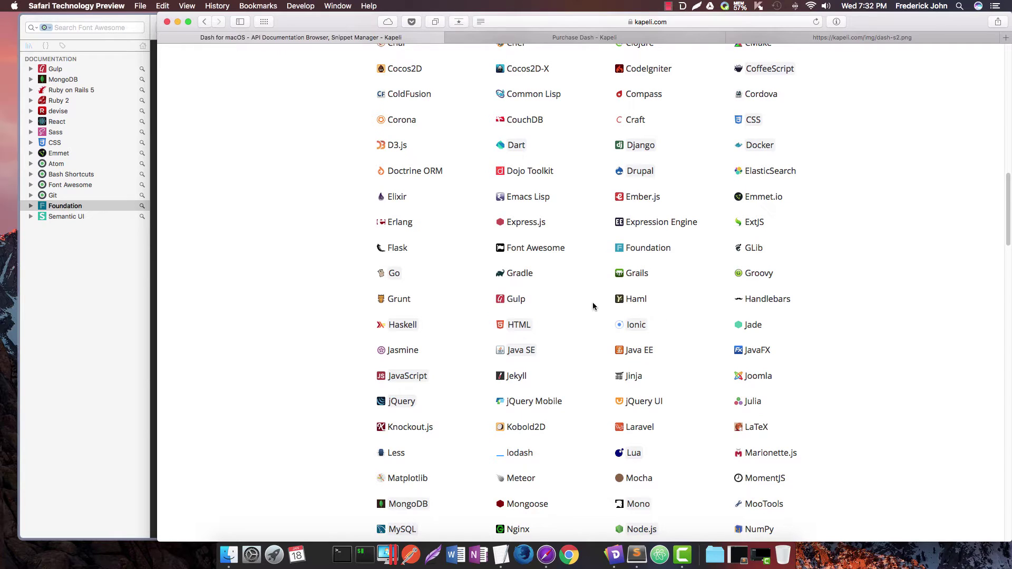
Highlight the Gulp and MongoDB entries in the supported docsets list and view the entries below them
drag(528, 299, 475, 297)
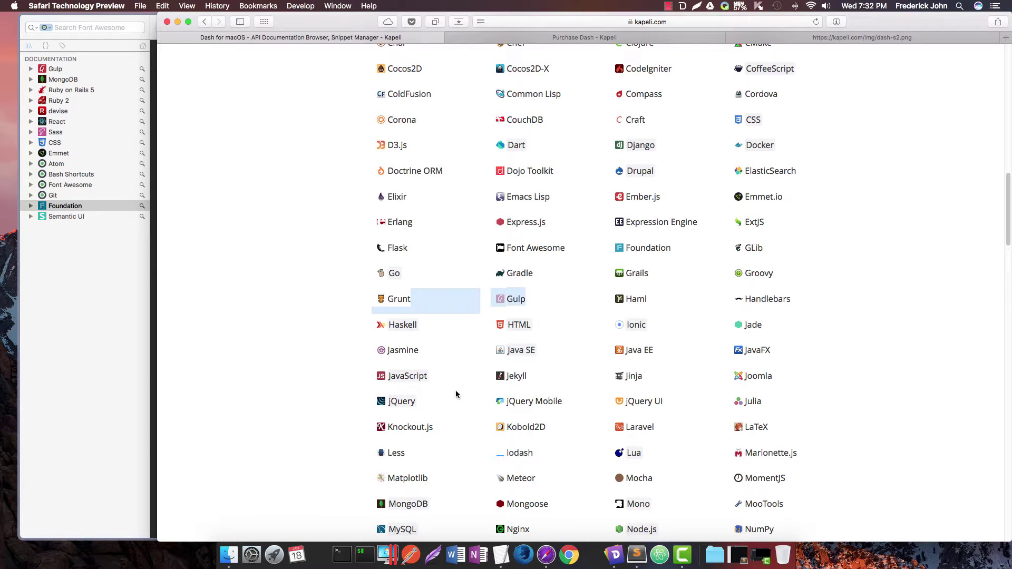
scroll(455, 395, down, 4)
click(429, 408)
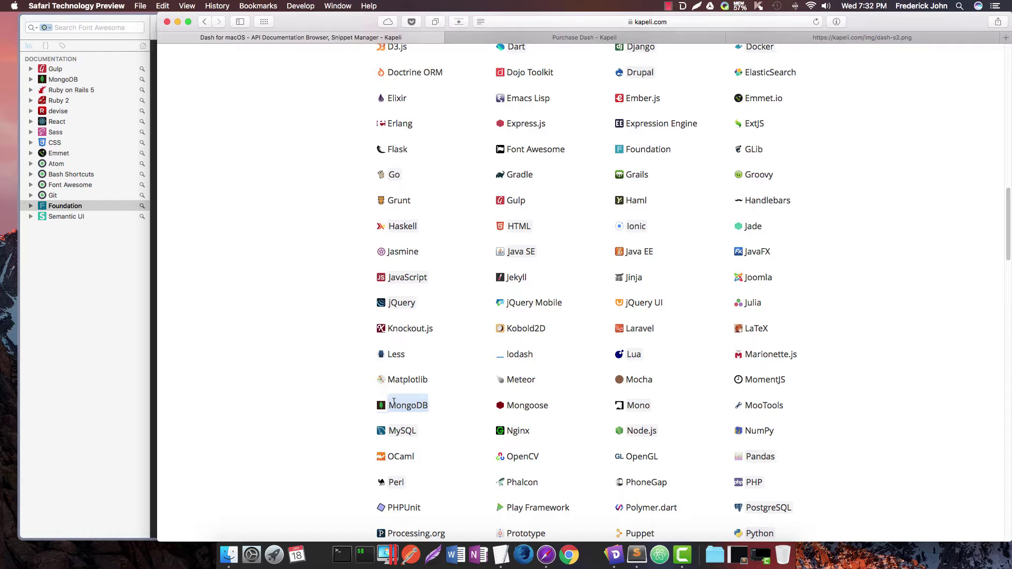
scroll(537, 328, down, 4)
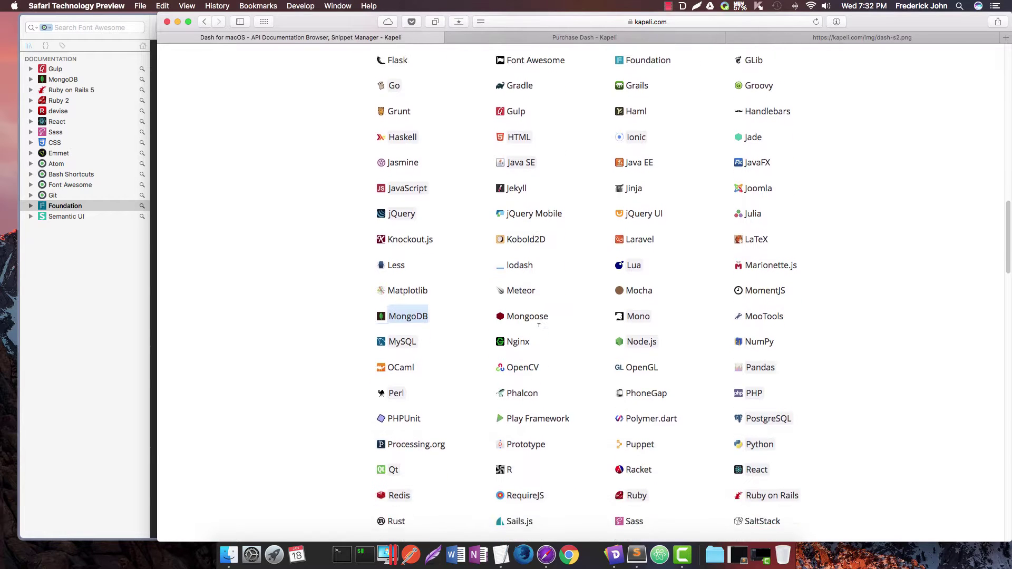
scroll(539, 331, down, 2)
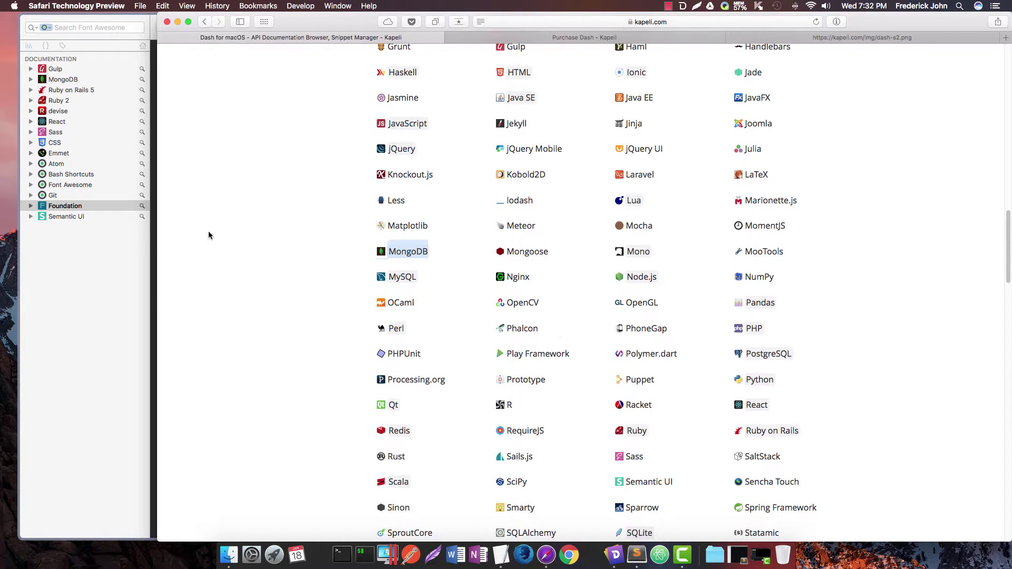
Switch to Dash, open the Gulp documentation and read its Getting Started page
click(109, 317)
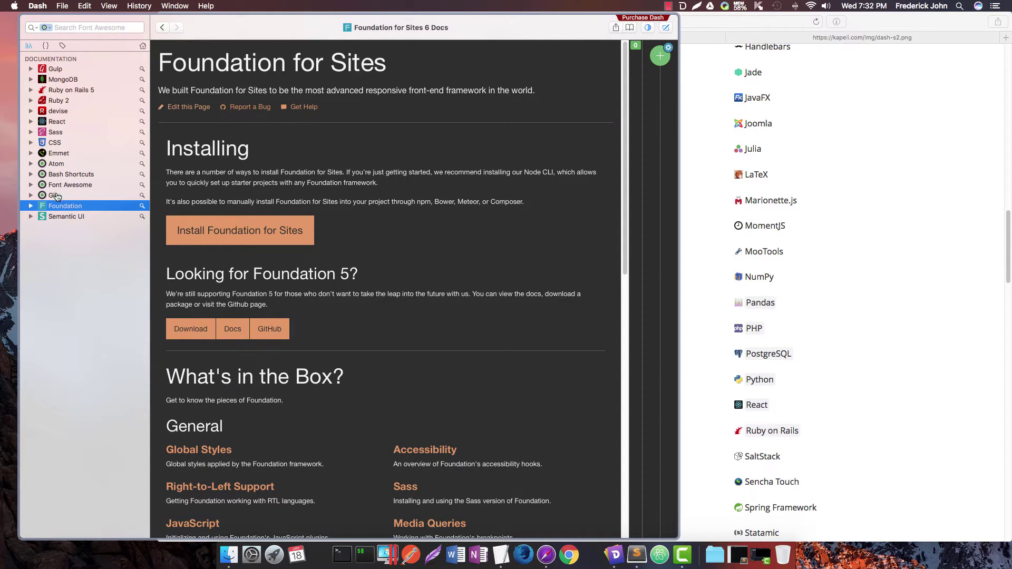
click(57, 70)
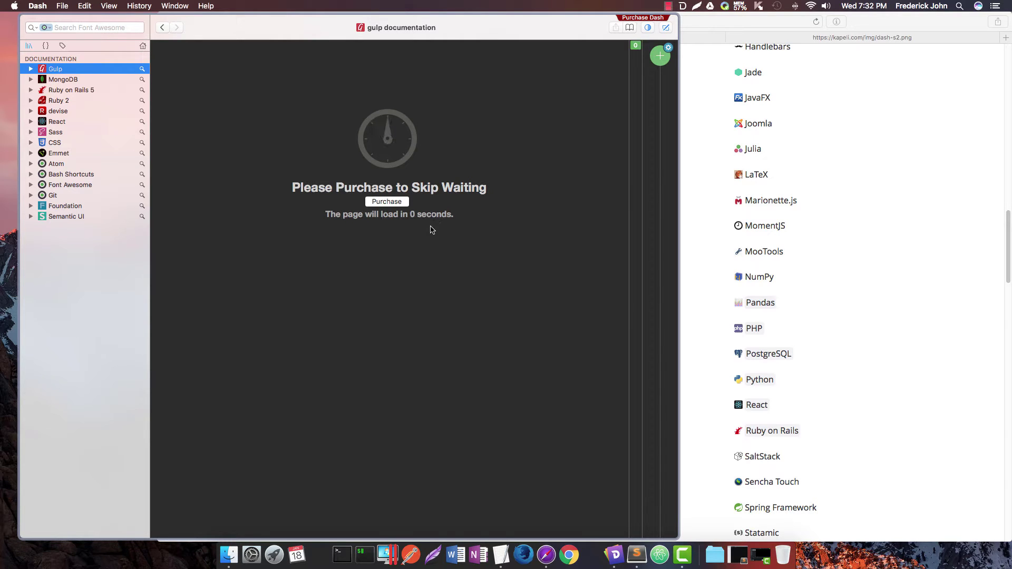
scroll(214, 198, down, 1)
scroll(213, 199, up, 1)
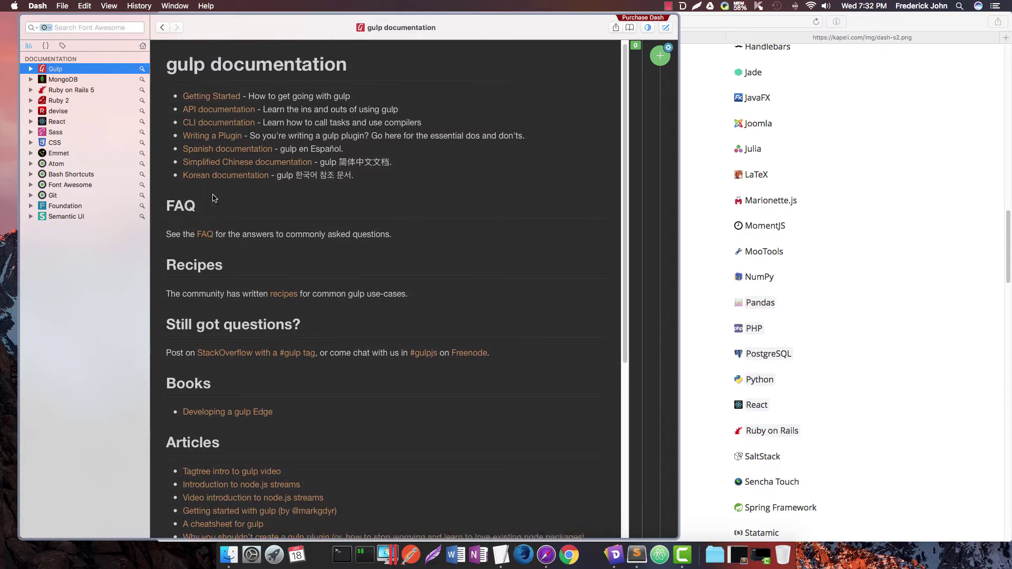
click(211, 97)
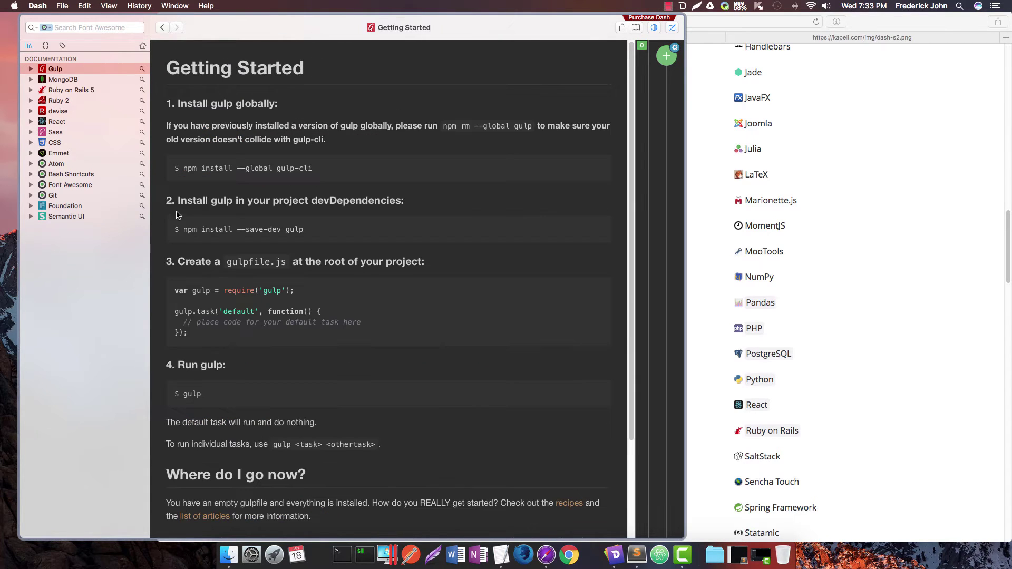
scroll(177, 215, down, 3)
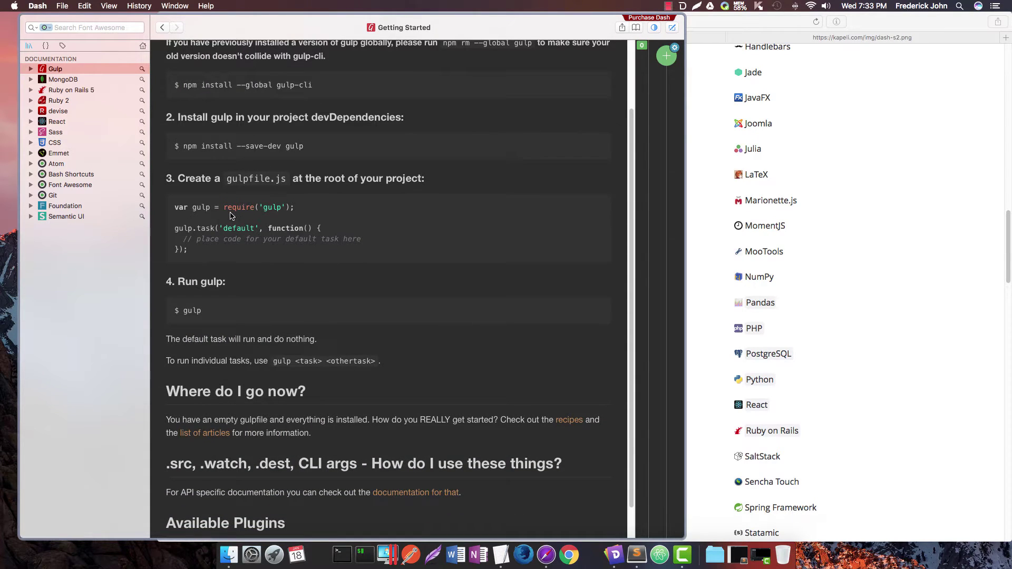
Open the Ruby on Rails 5 docset and look through the Models guides on the Rails Guides page
click(64, 90)
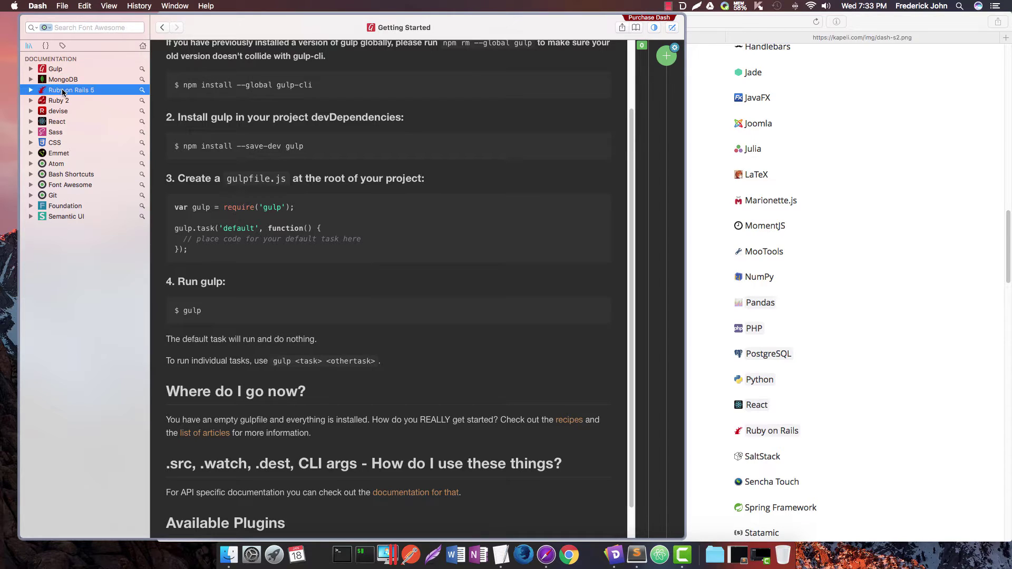
scroll(273, 246, down, 1)
scroll(273, 246, up, 1)
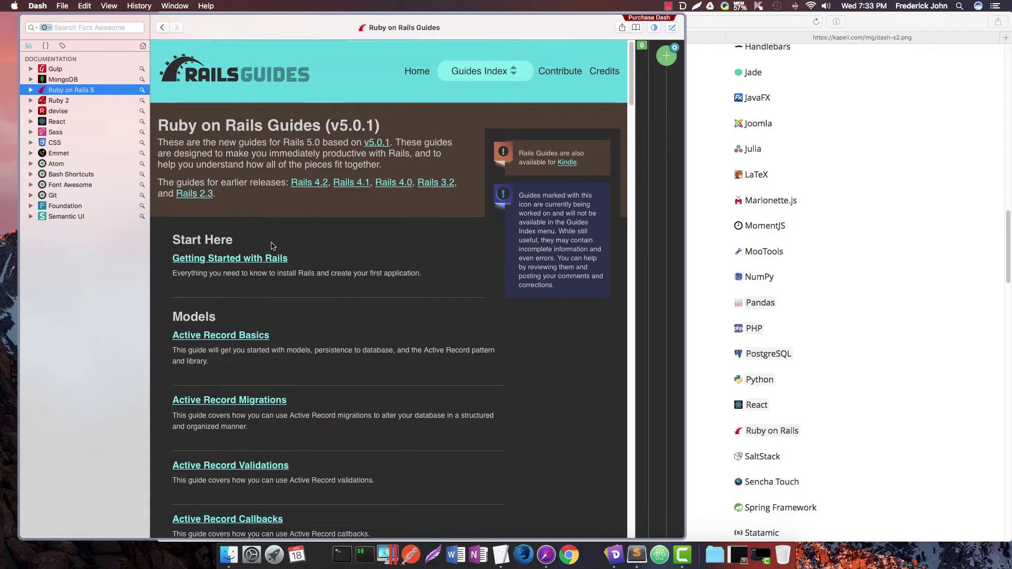
scroll(273, 246, down, 1)
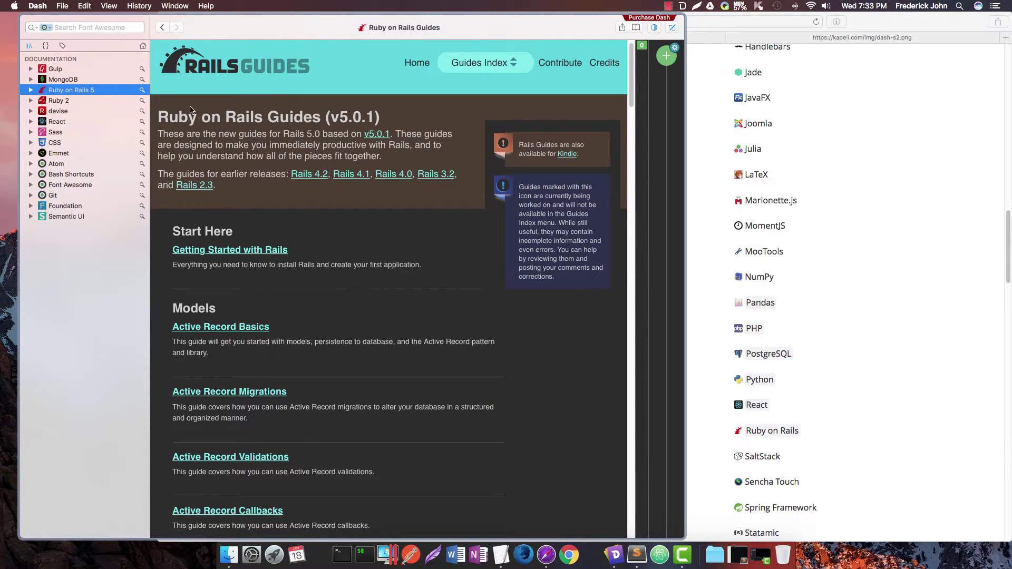
scroll(249, 322, down, 4)
scroll(244, 268, down, 4)
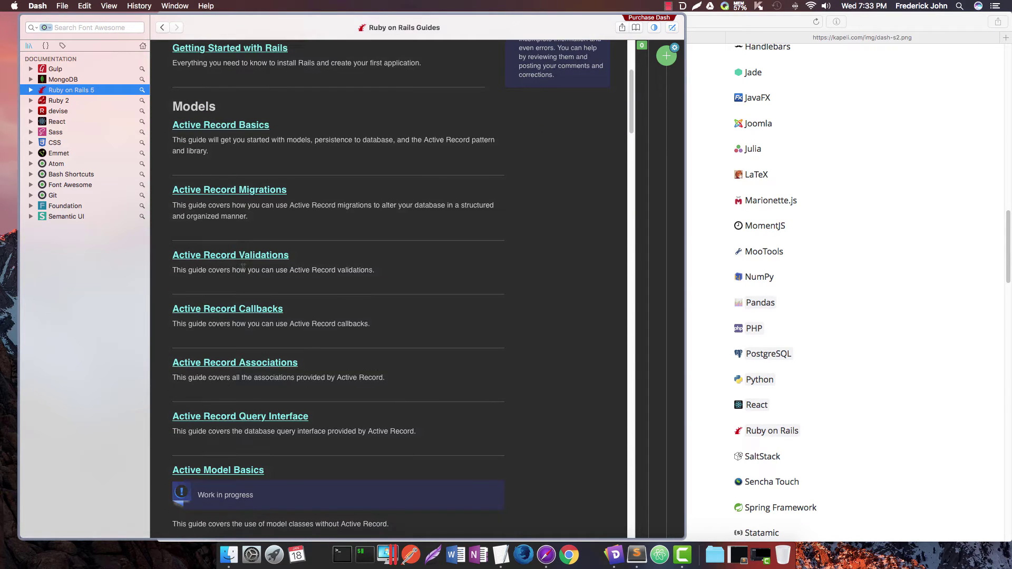
scroll(244, 268, down, 3)
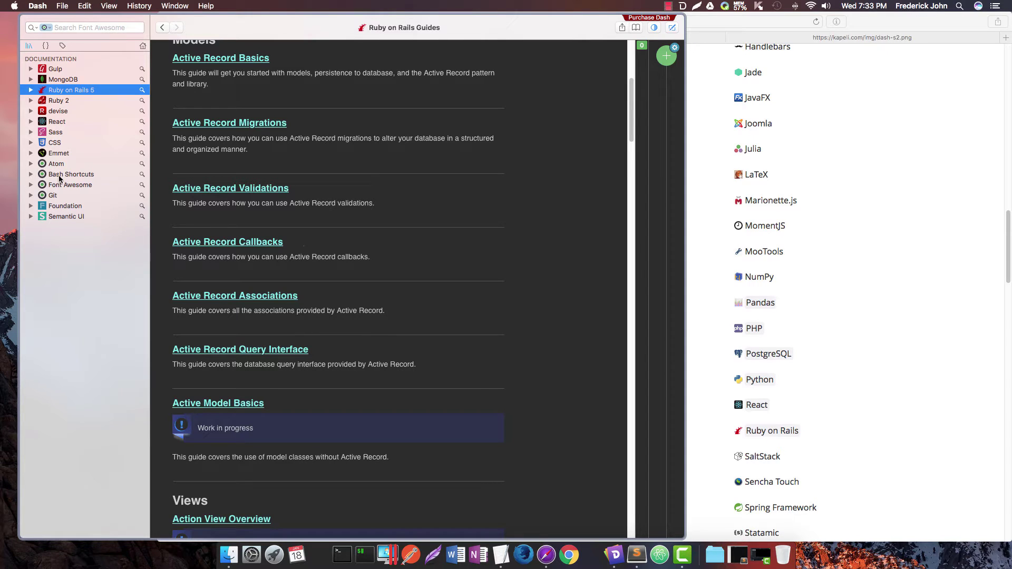
Open the Font Awesome cheat sheet and browse its sections down through the Web Application Icons
click(75, 185)
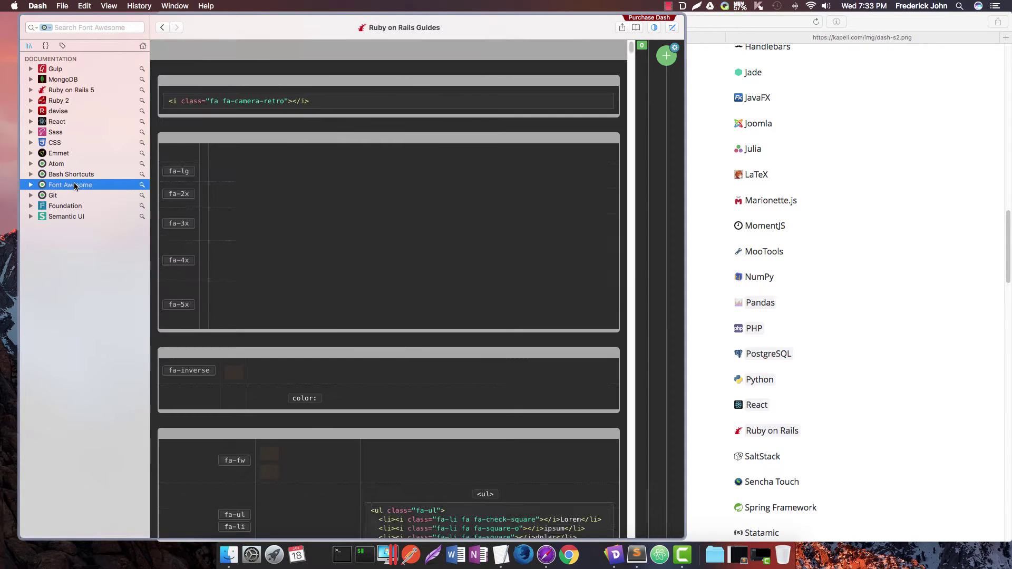
scroll(344, 323, down, 7)
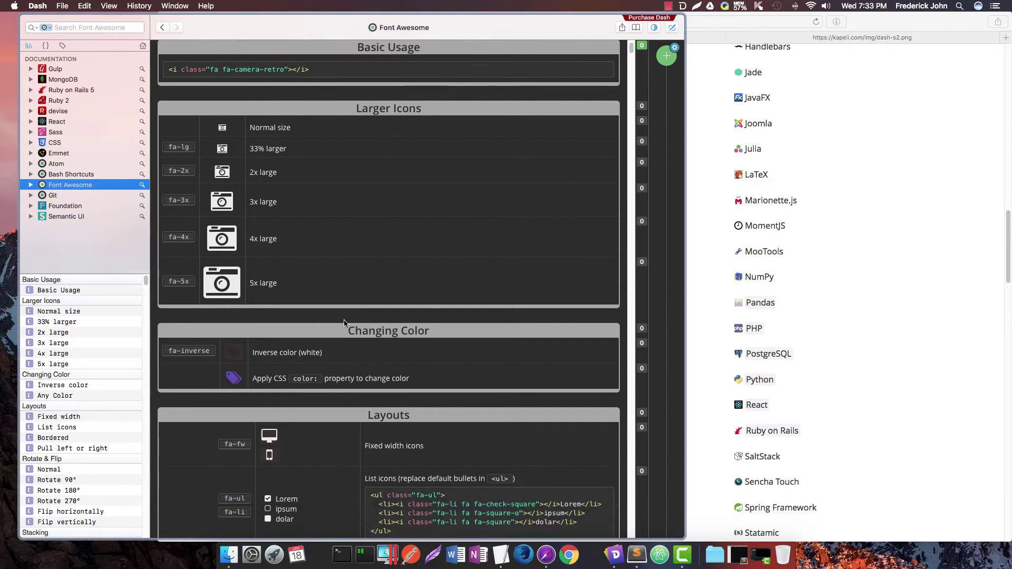
scroll(344, 323, down, 8)
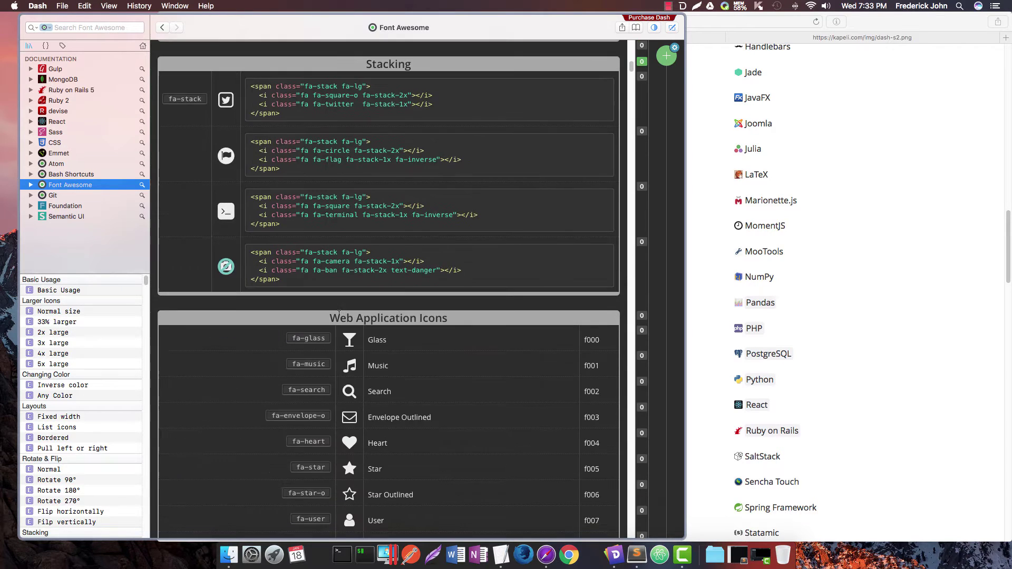
scroll(337, 312, down, 8)
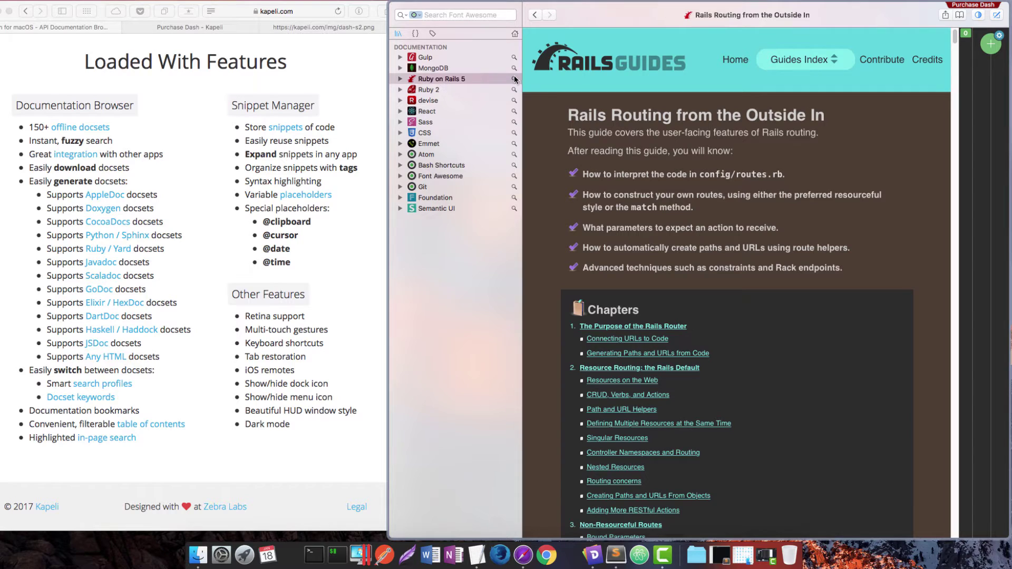
Read the Rails Routing from the Outside In guide down to the route table in section 2.2 CRUD, Verbs, and Actions
scroll(605, 223, down, 5)
scroll(605, 222, down, 20)
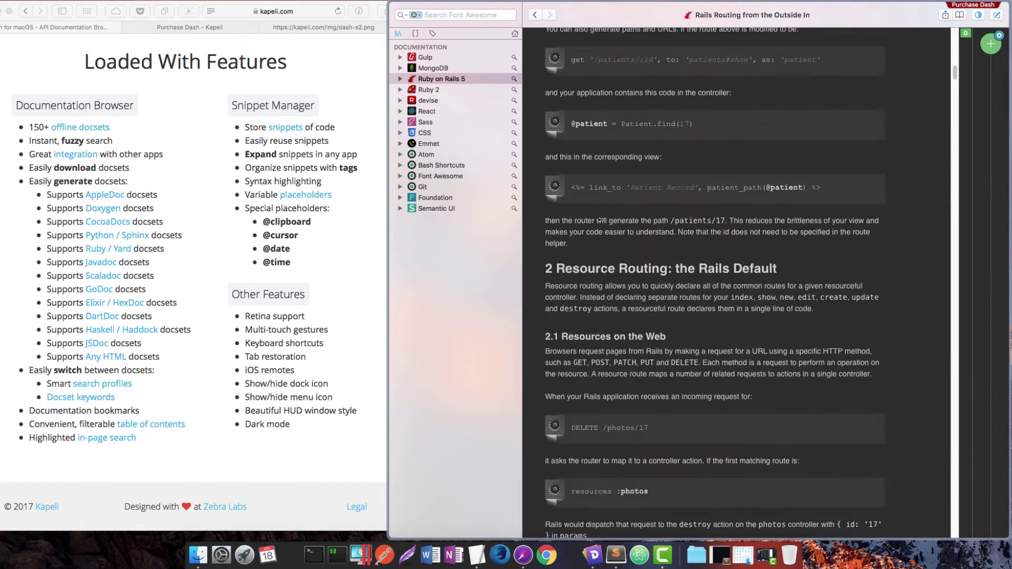
scroll(602, 218, up, 3)
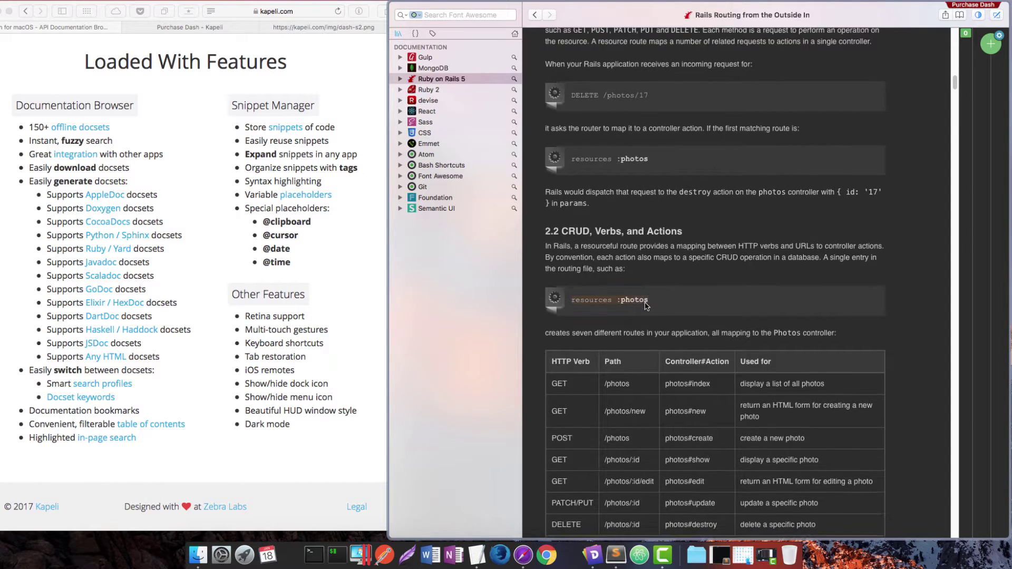
scroll(574, 317, down, 4)
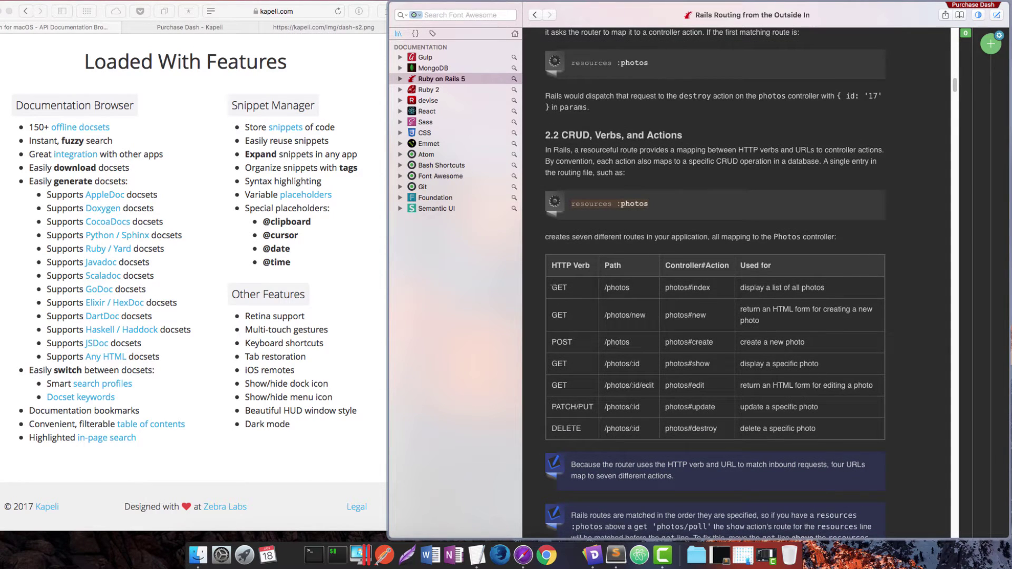
Highlight the route table in section 2.2 and start a new annotation titled "resourceful routing"
drag(552, 283, 847, 428)
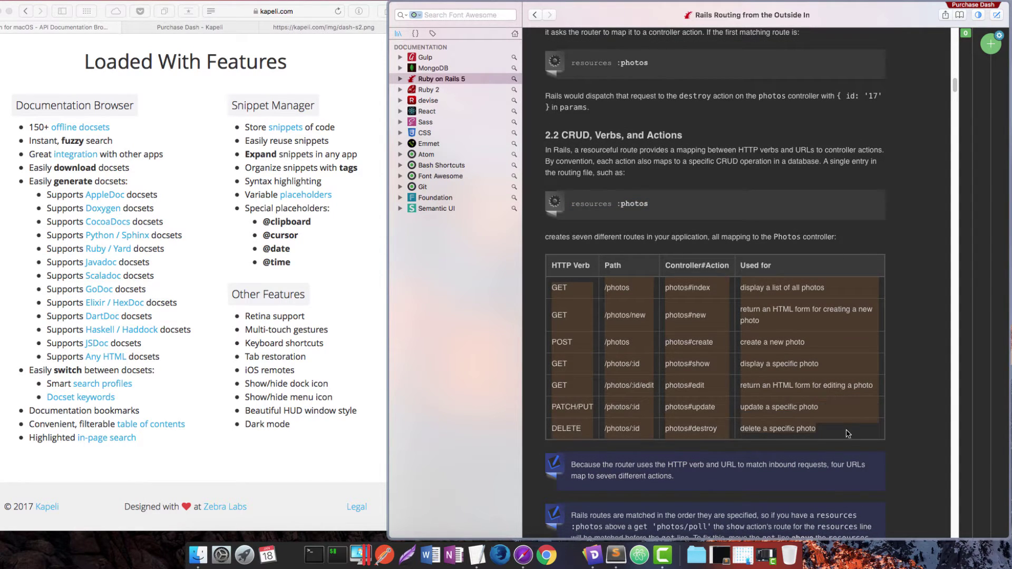
scroll(740, 330, up, 2)
click(734, 293)
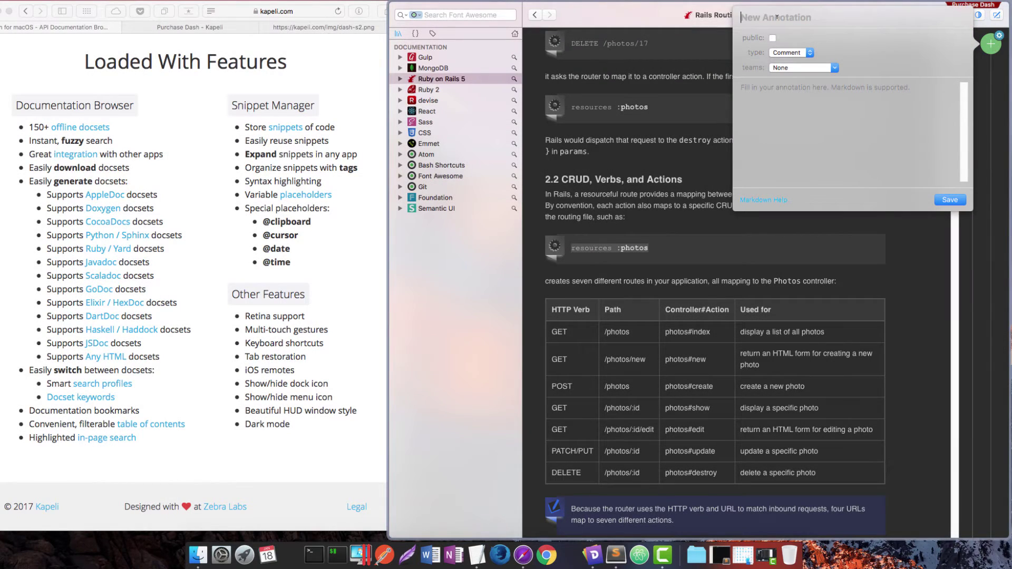
text(resourceful routing)
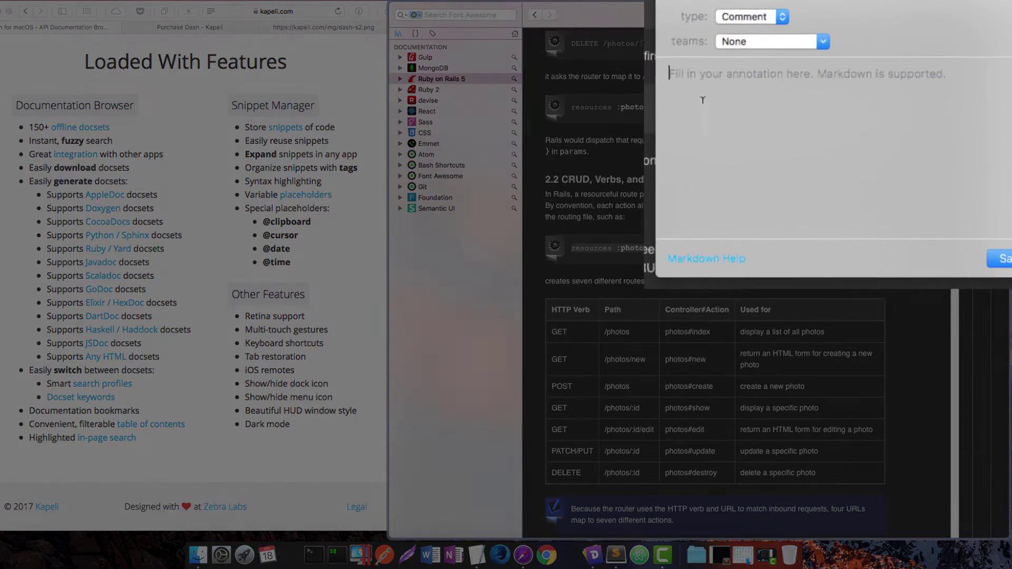
Write resources :"model" as the first line of the annotation's body
text(resour)
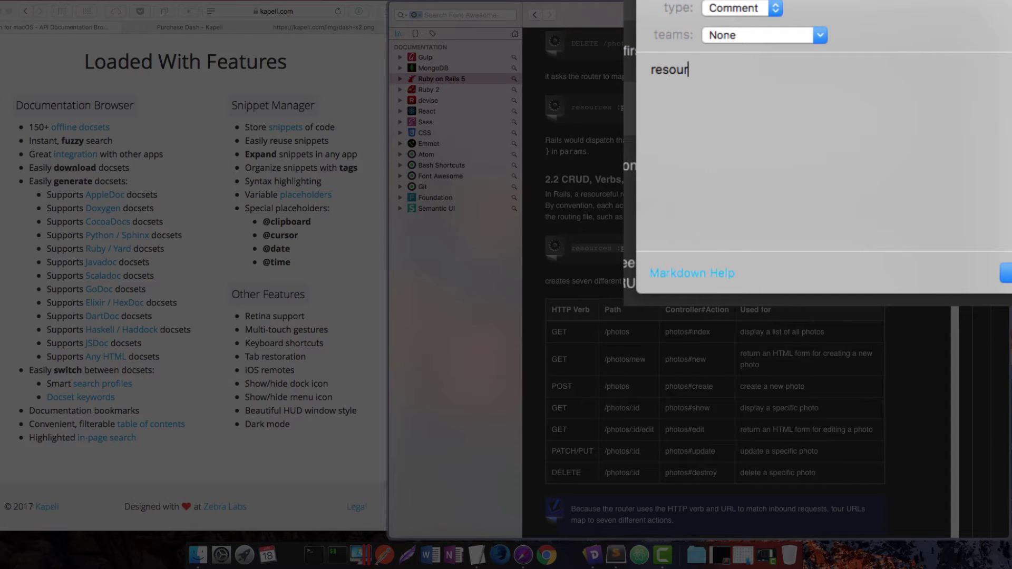
key(BackSpace)
key(BackSpace)
text(urces :<model)
key(BackSpace)
key(BackSpace)
key(BackSpace)
key(BackSpace)
key(BackSpace)
key(BackSpace)
text("model")
key(Return)
Add the line "-creates 7 CRUD routes automatically" to the annotation and save it
text(j)
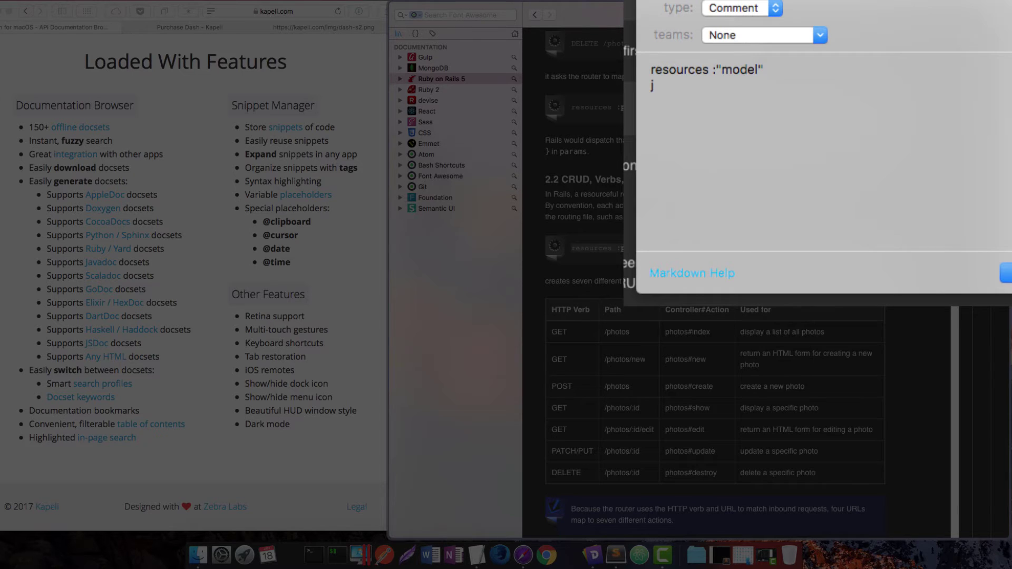
text(-creates 7 CRUD routes )
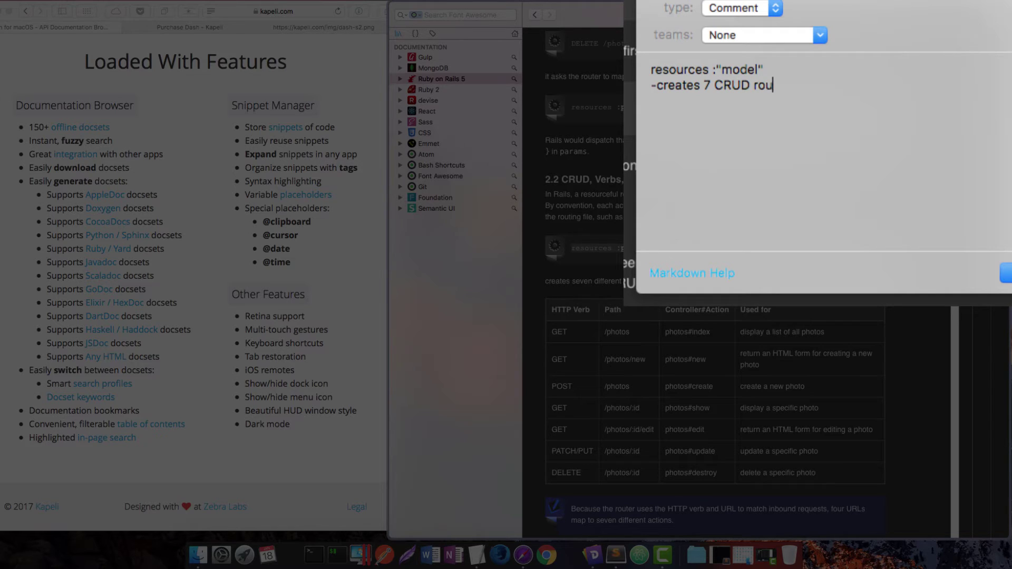
text(automatically)
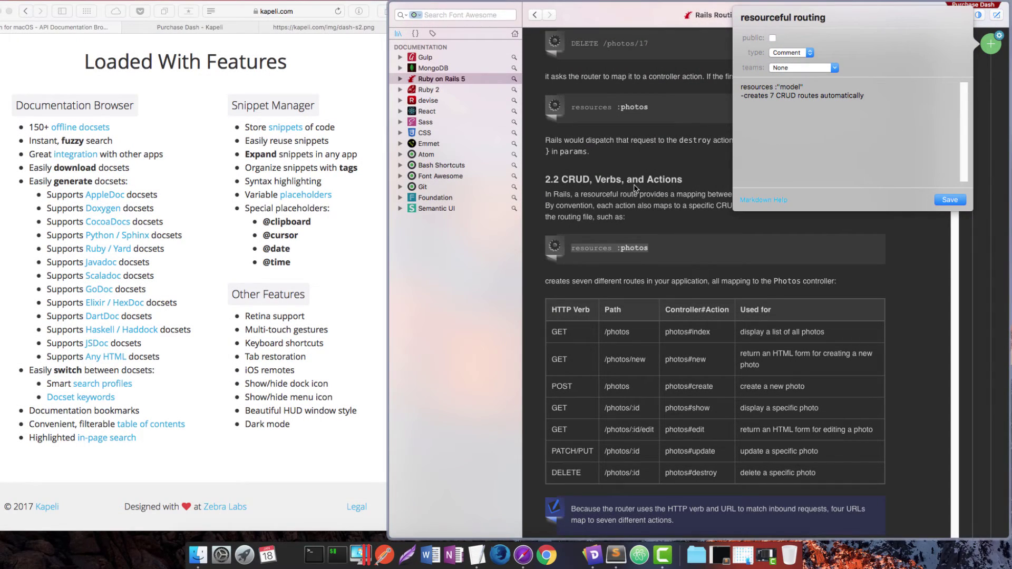
click(949, 199)
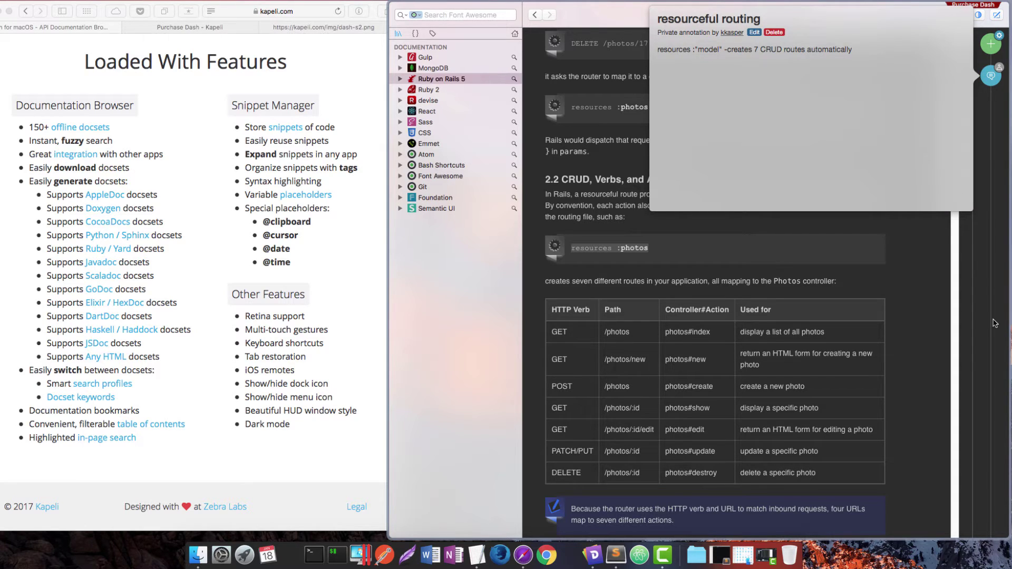
Read the routing guide from section 2.3 down to the geocoder route table in section 2.5, highlighting the Singular Resources introduction
scroll(822, 203, down, 5)
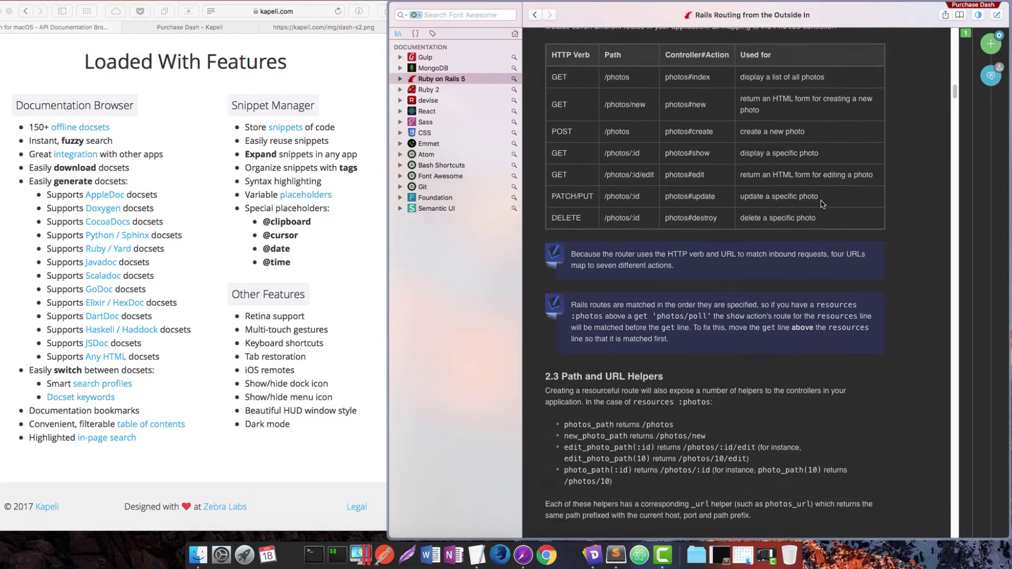
scroll(587, 198, down, 5)
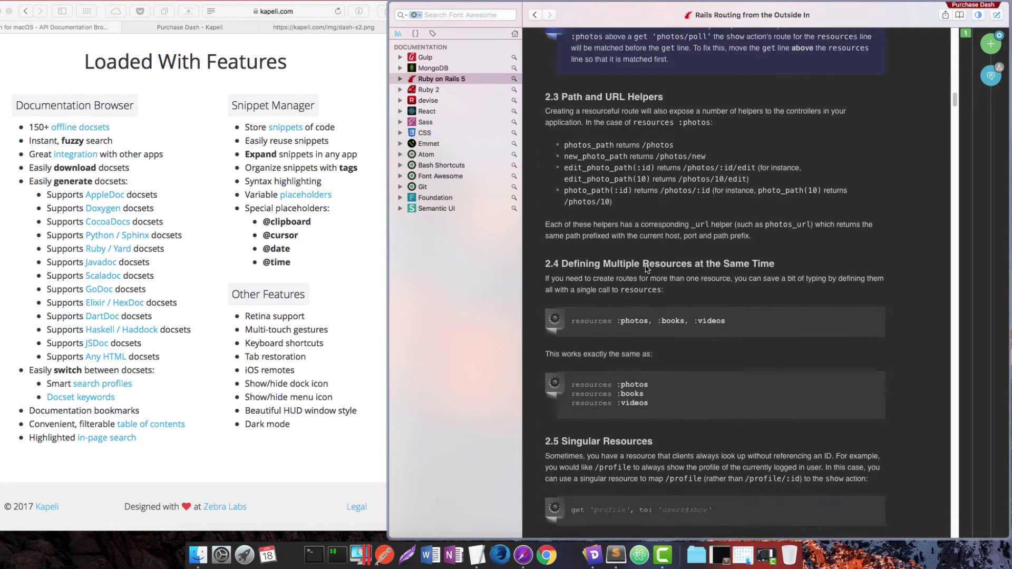
scroll(647, 268, down, 2)
drag(563, 336, 870, 375)
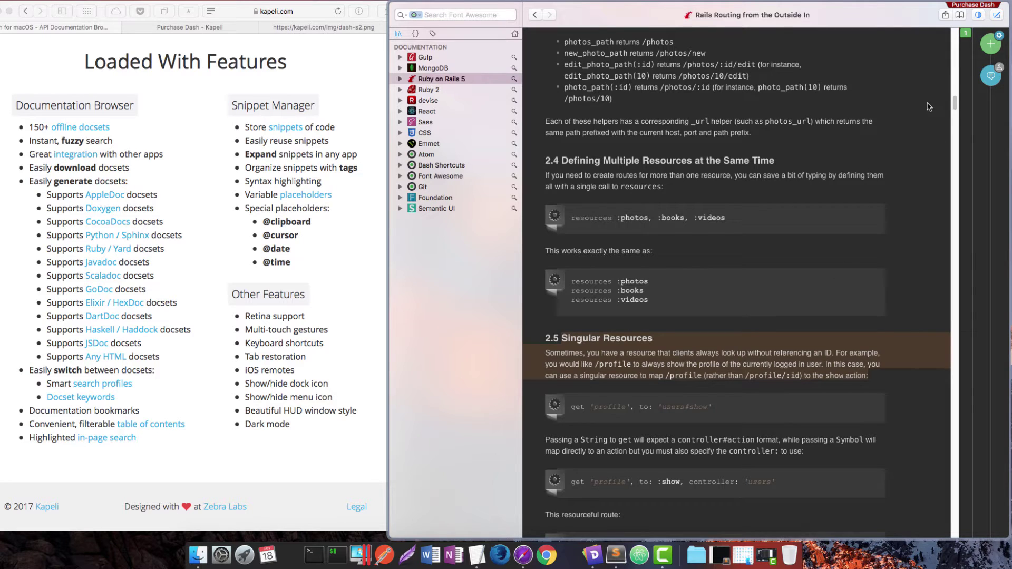
scroll(930, 106, down, 4)
scroll(990, 58, down, 3)
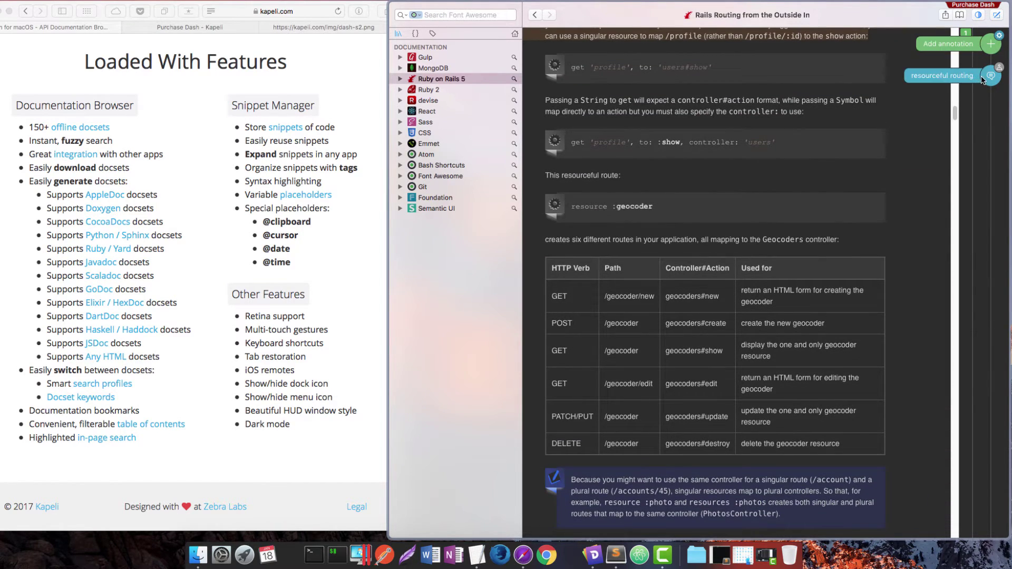
Reopen the "resourceful routing" annotation and review its note text
click(986, 78)
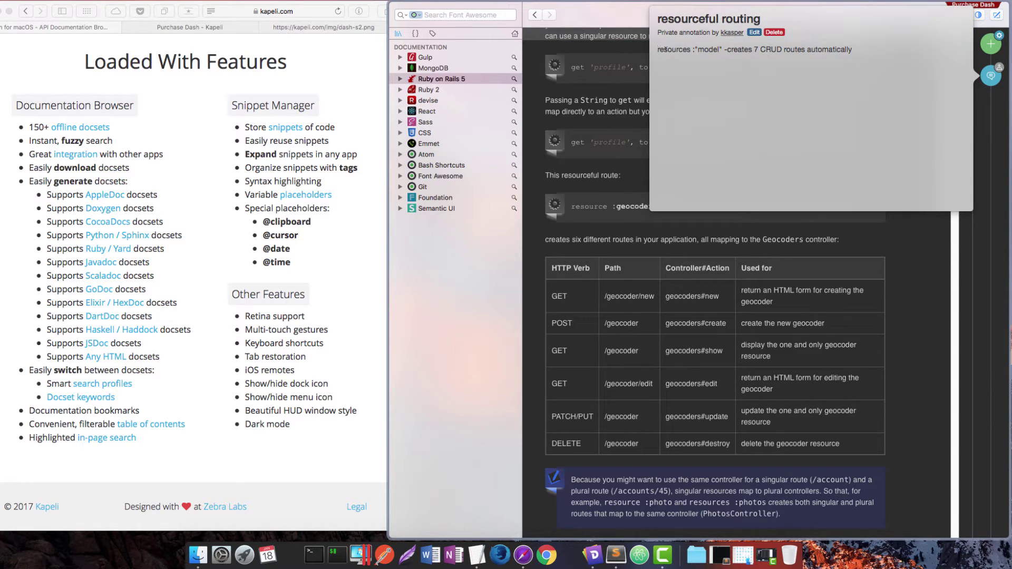
drag(665, 49, 846, 66)
click(799, 83)
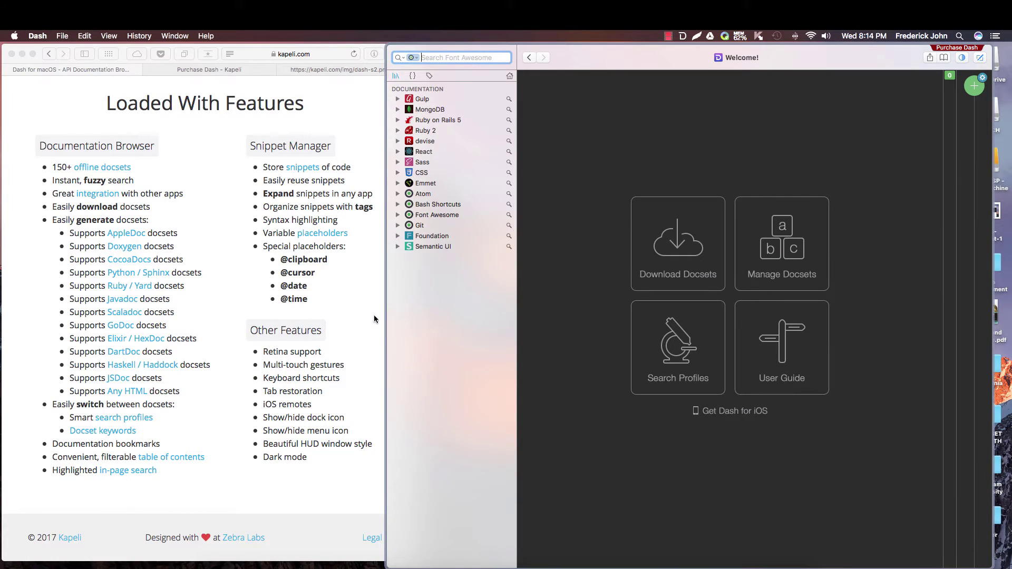
Switch to the Kapeli page in Safari and look over the supported apps in the Amazing Integration Plugins section
click(368, 314)
click(440, 300)
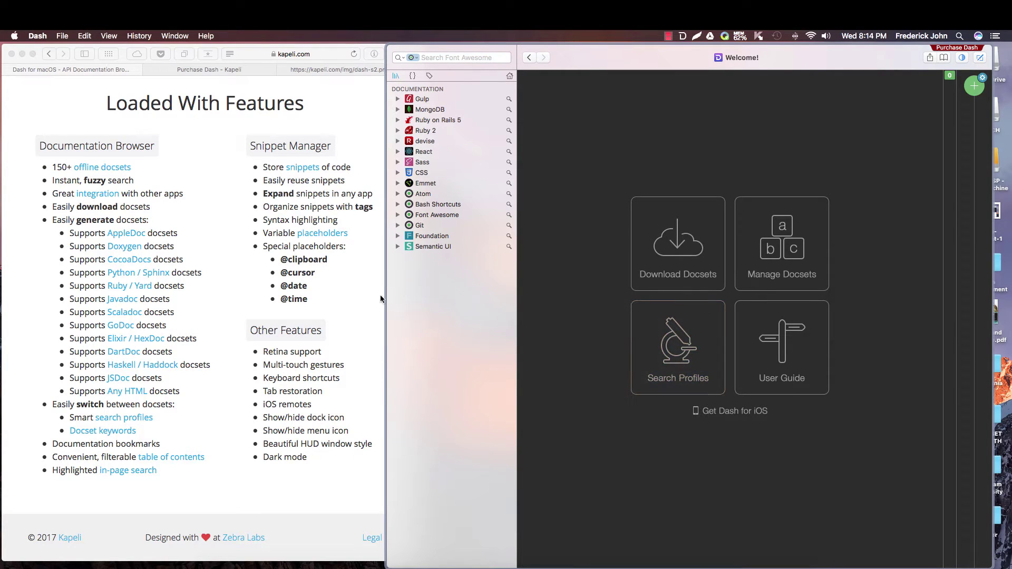
scroll(300, 318, up, 10)
click(299, 317)
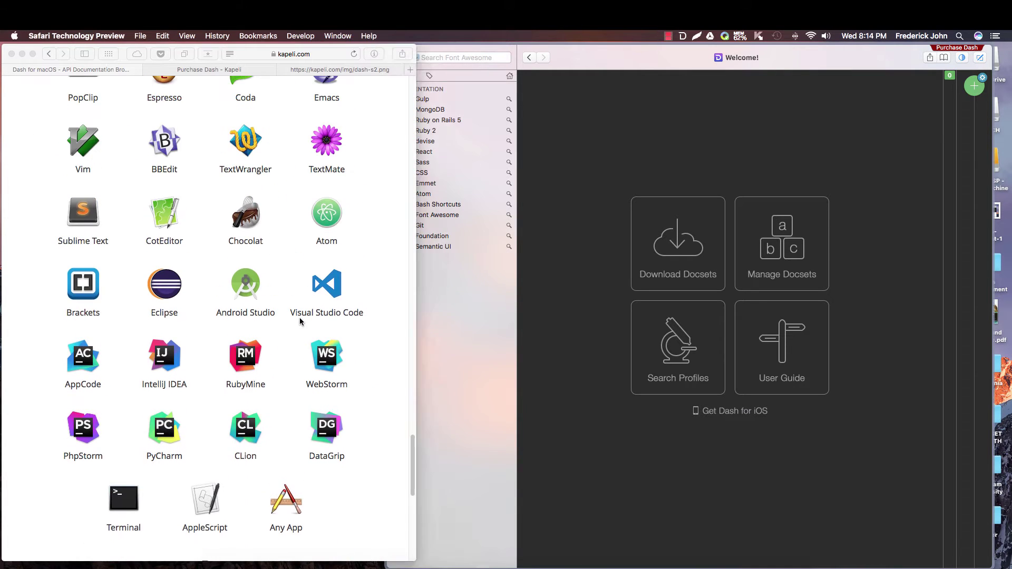
scroll(299, 317, up, 5)
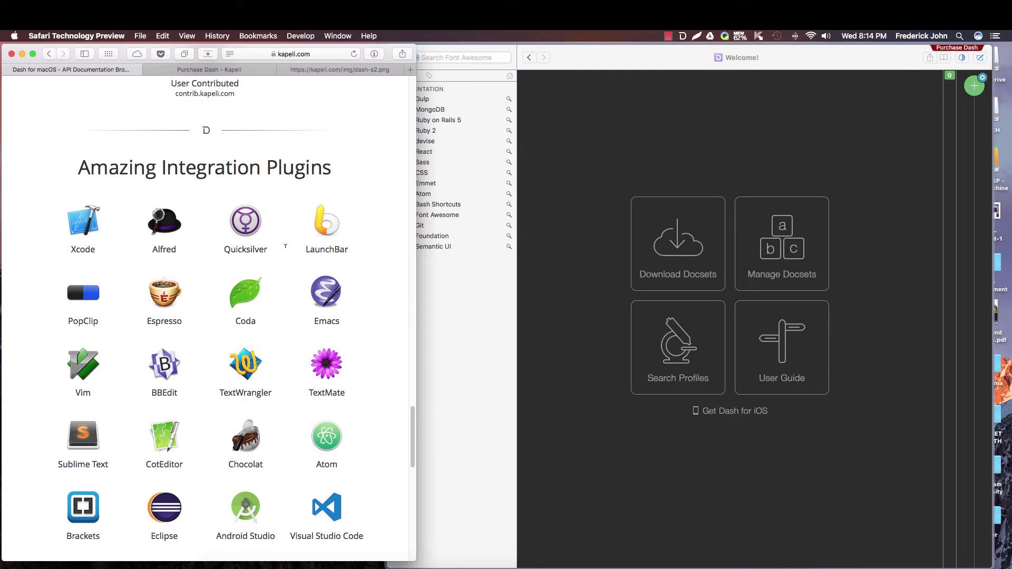
scroll(285, 246, down, 3)
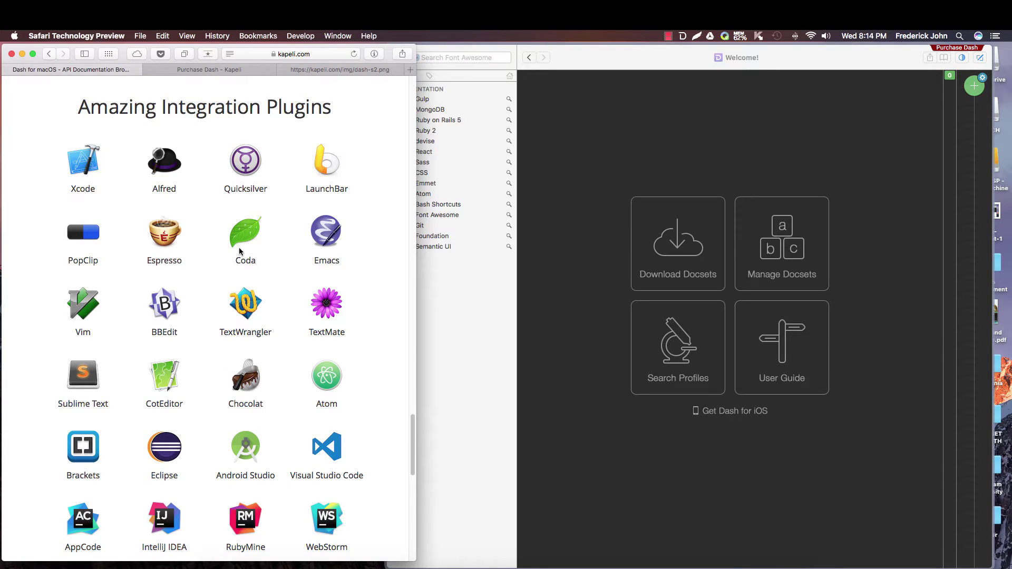
scroll(235, 253, down, 3)
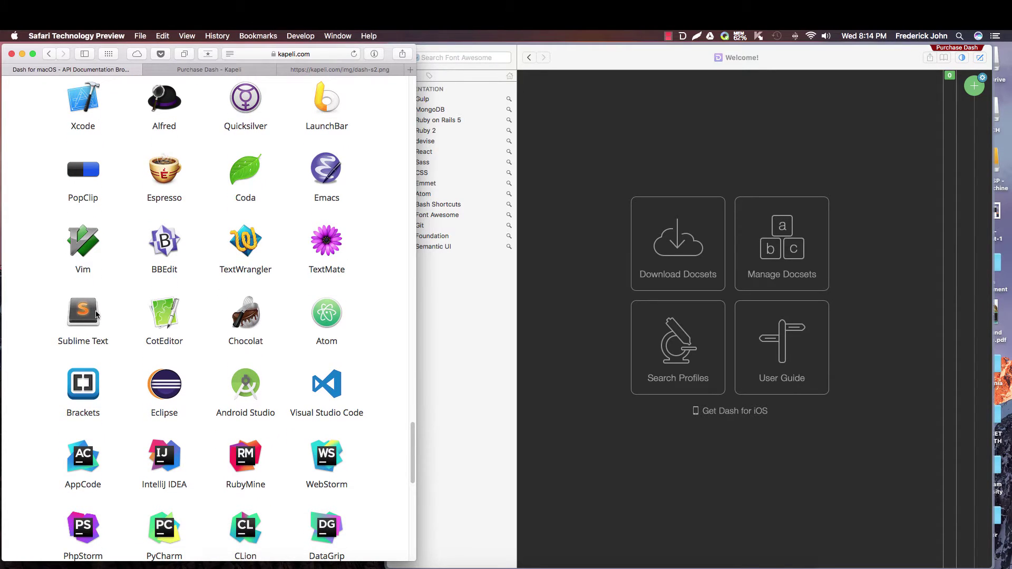
scroll(61, 385, up, 1)
scroll(61, 385, up, 1)
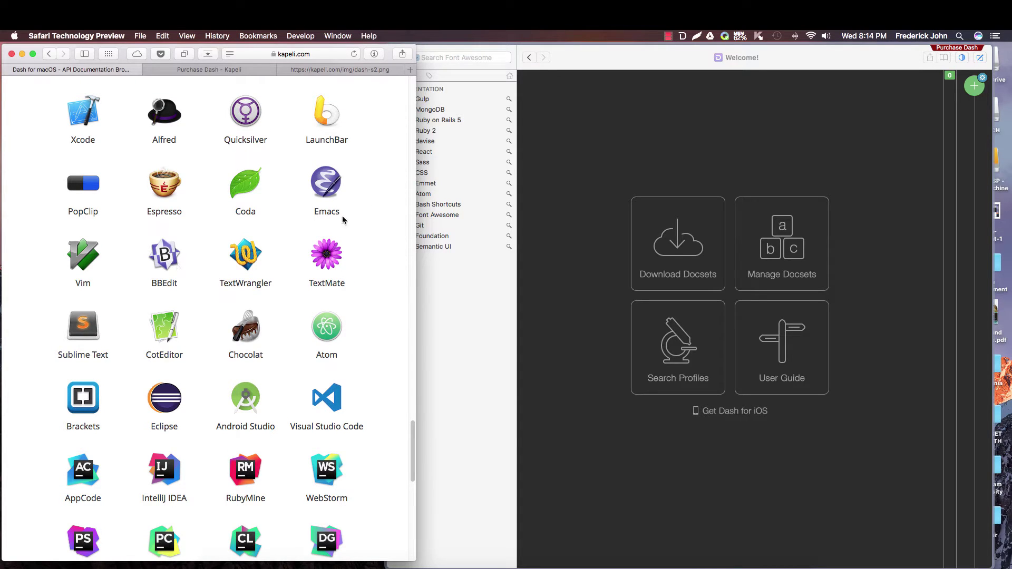
scroll(136, 260, up, 3)
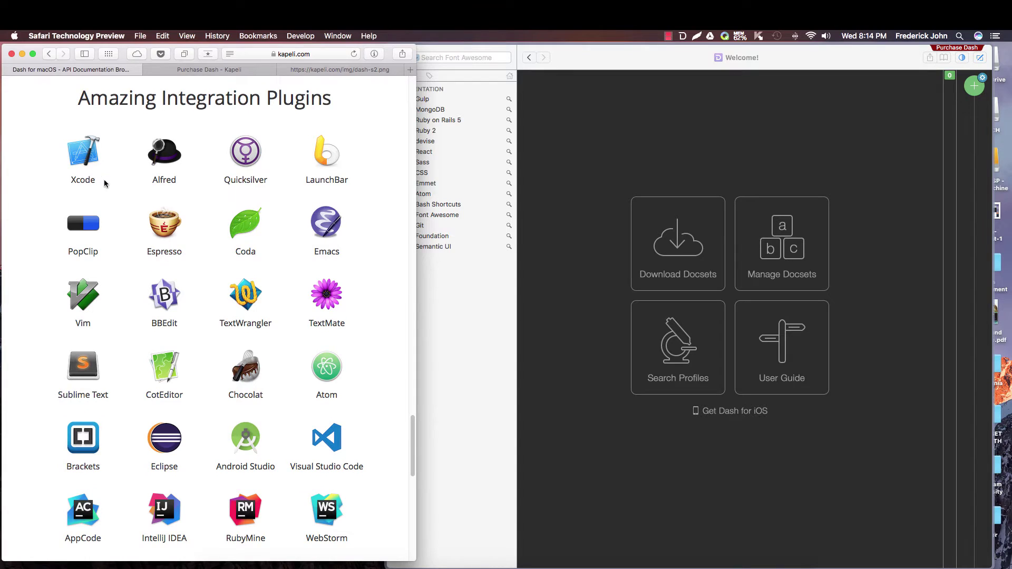
scroll(105, 182, down, 5)
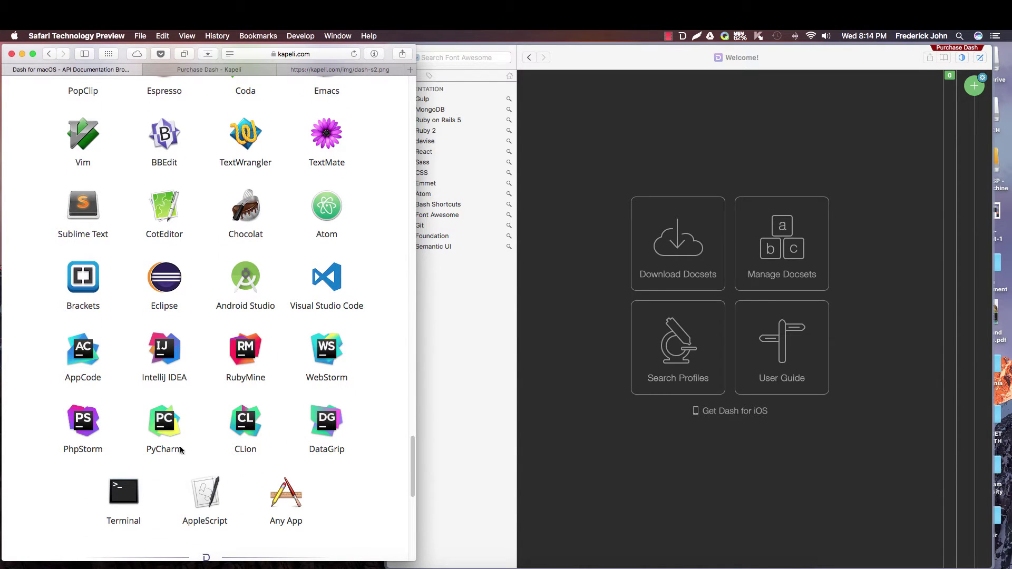
scroll(262, 407, up, 4)
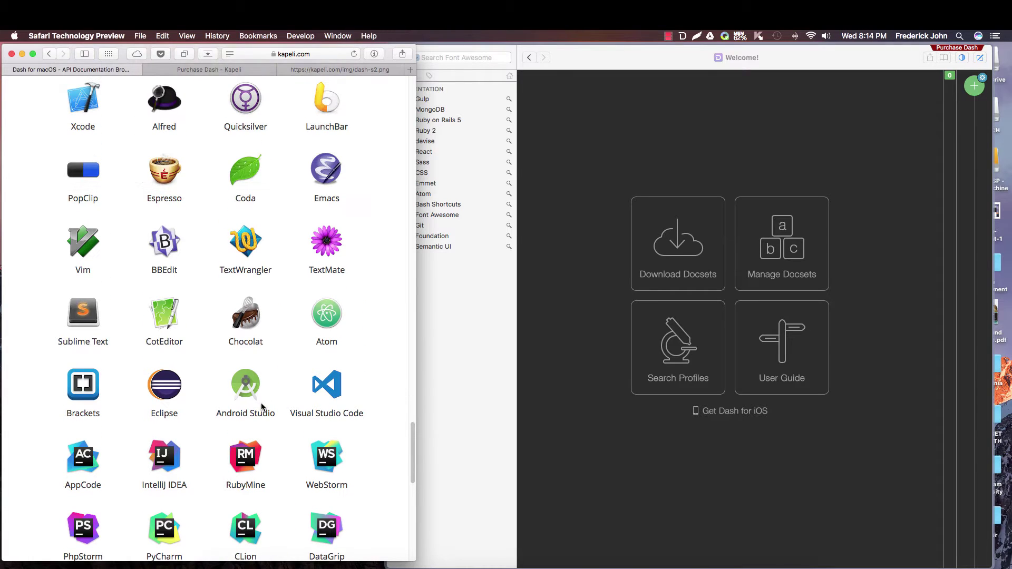
scroll(262, 406, up, 1)
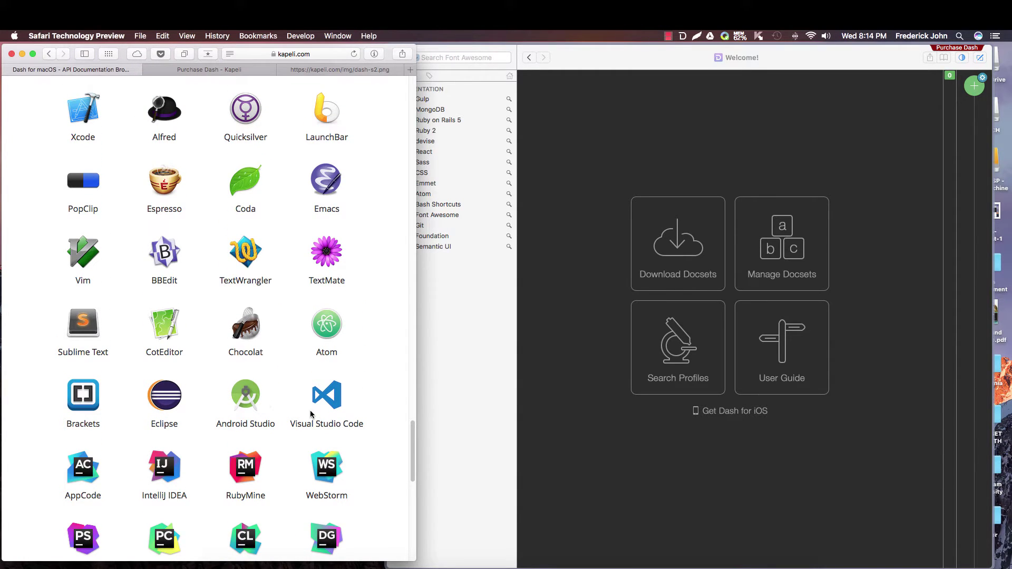
scroll(310, 415, up, 2)
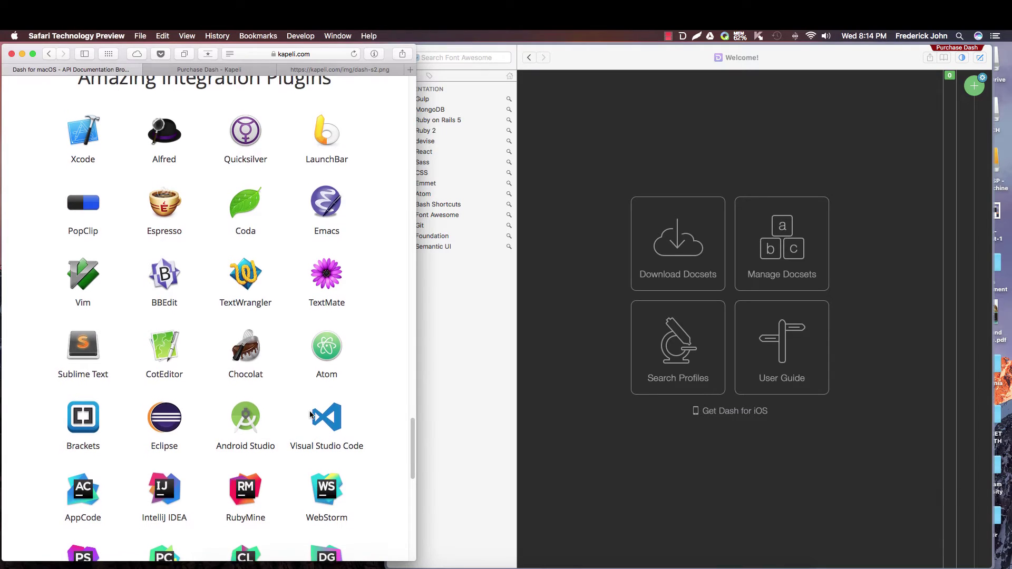
Switch back to Dash, open the list of downloadable docsets from the Welcome page and move its window aside
click(486, 392)
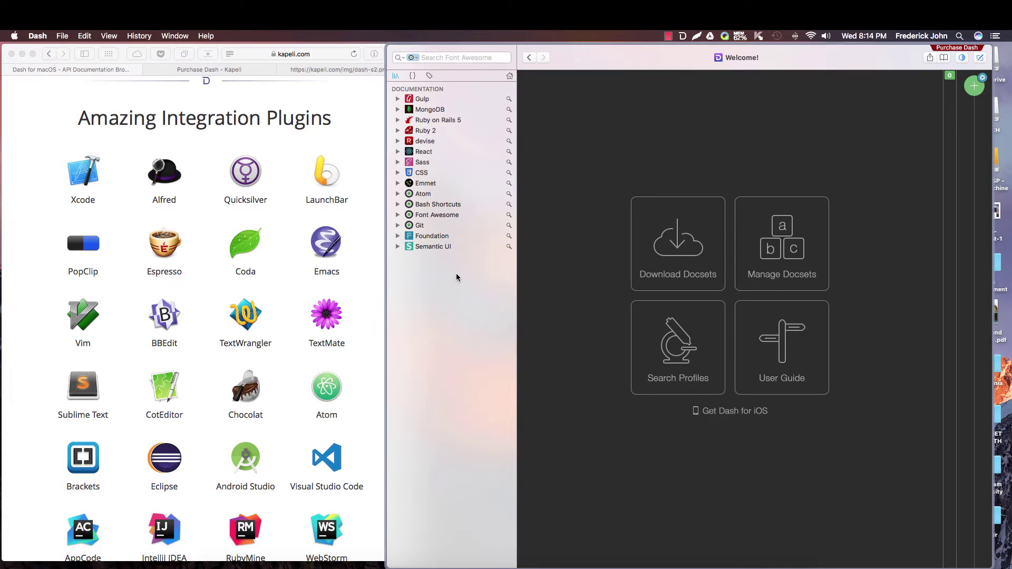
click(510, 77)
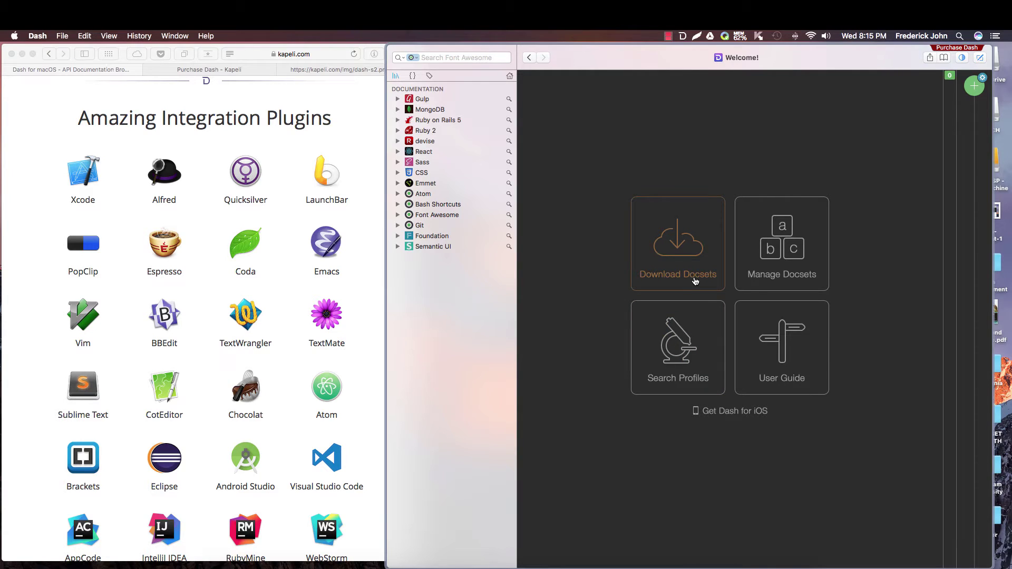
click(695, 279)
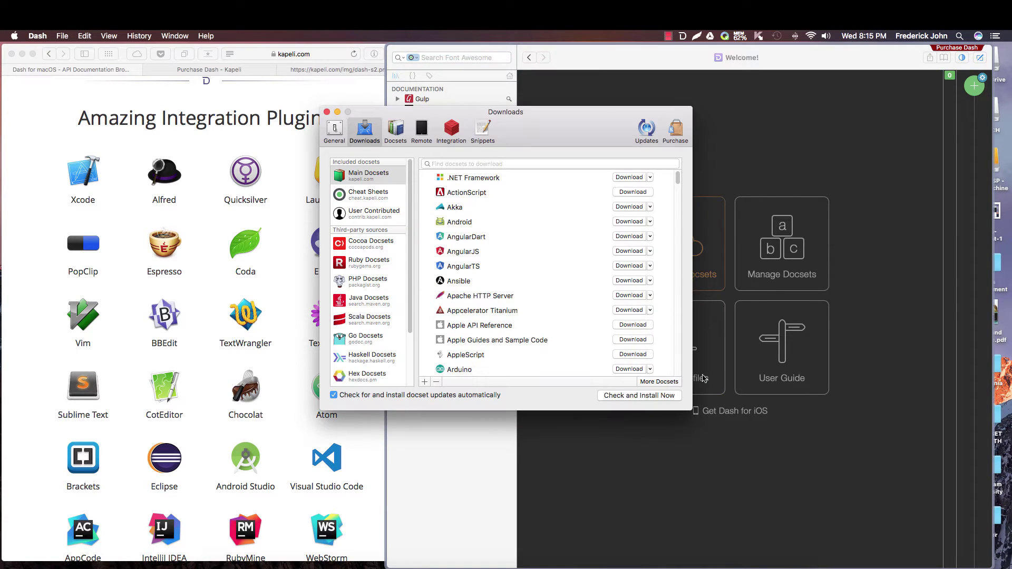
drag(625, 110, 545, 101)
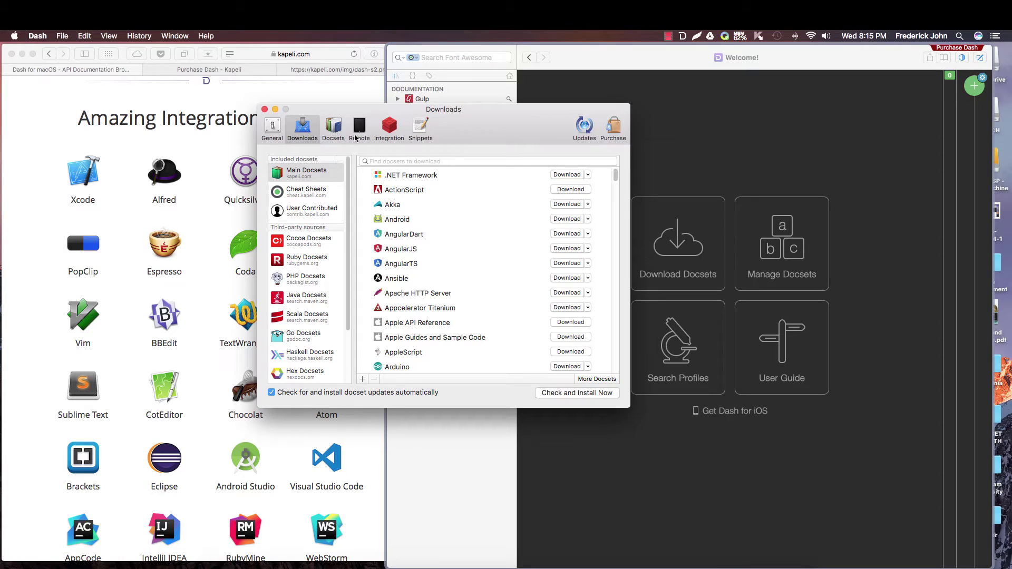
Review the installed docsets and their search keywords in the Docsets preferences
click(334, 128)
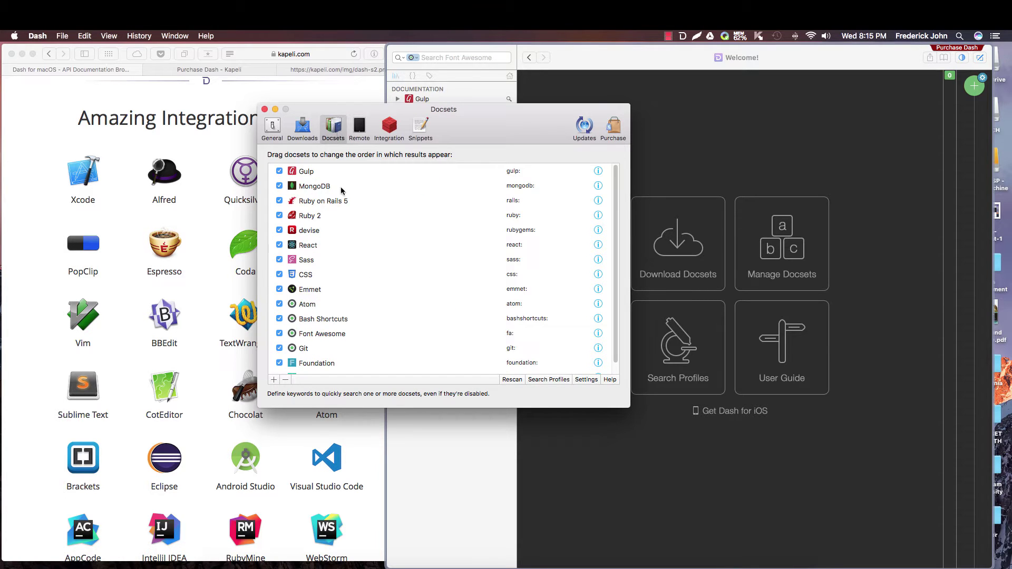
scroll(340, 191, down, 2)
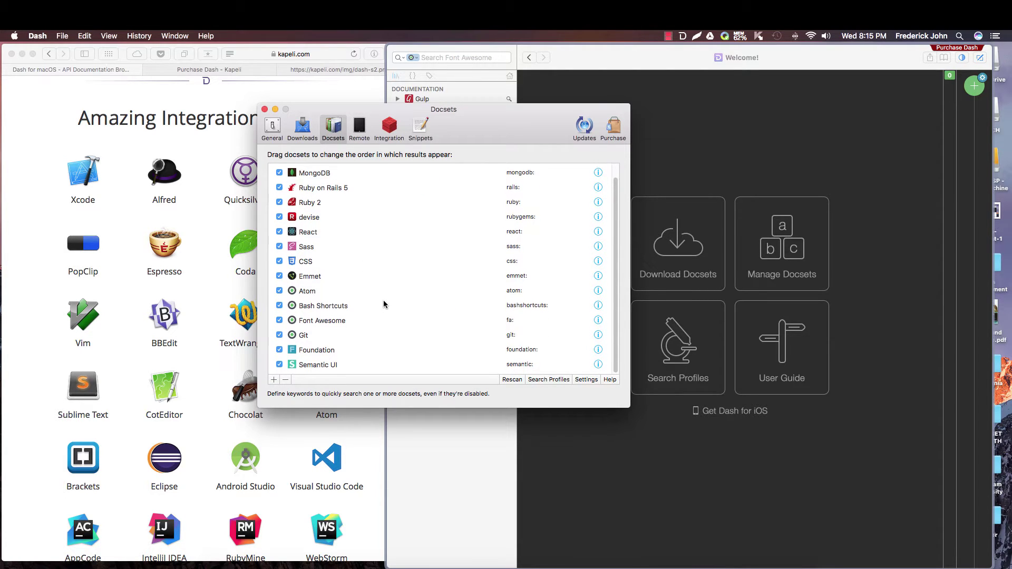
scroll(382, 305, up, 1)
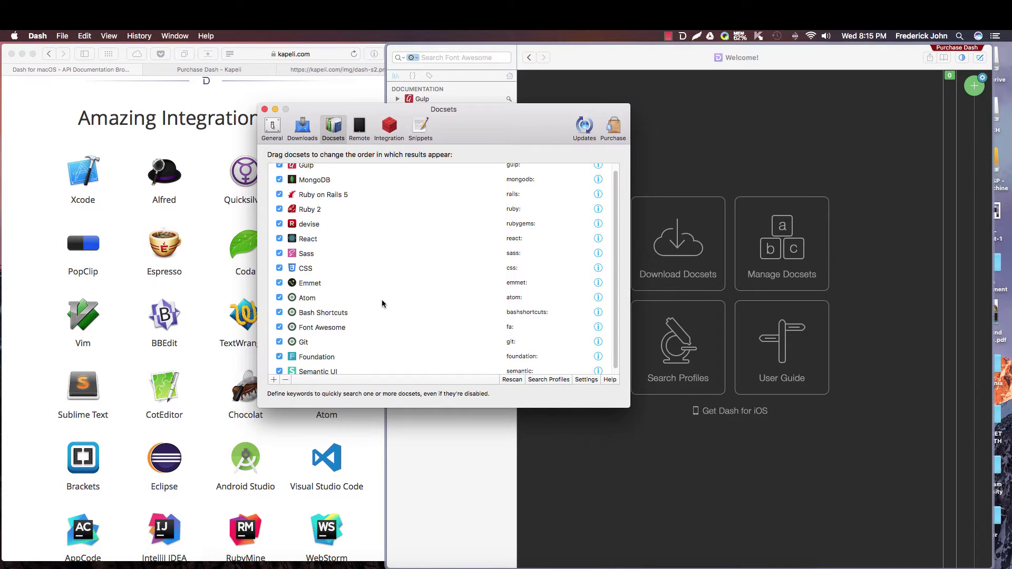
scroll(382, 304, up, 1)
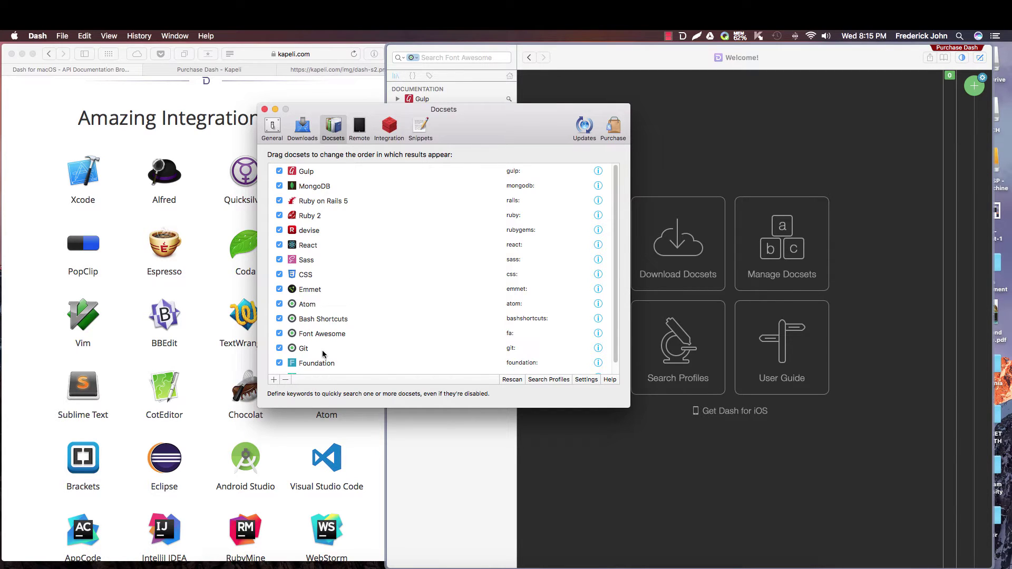
Look at the General preferences, reopen the Downloads preferences and return to the main documentation window
click(280, 137)
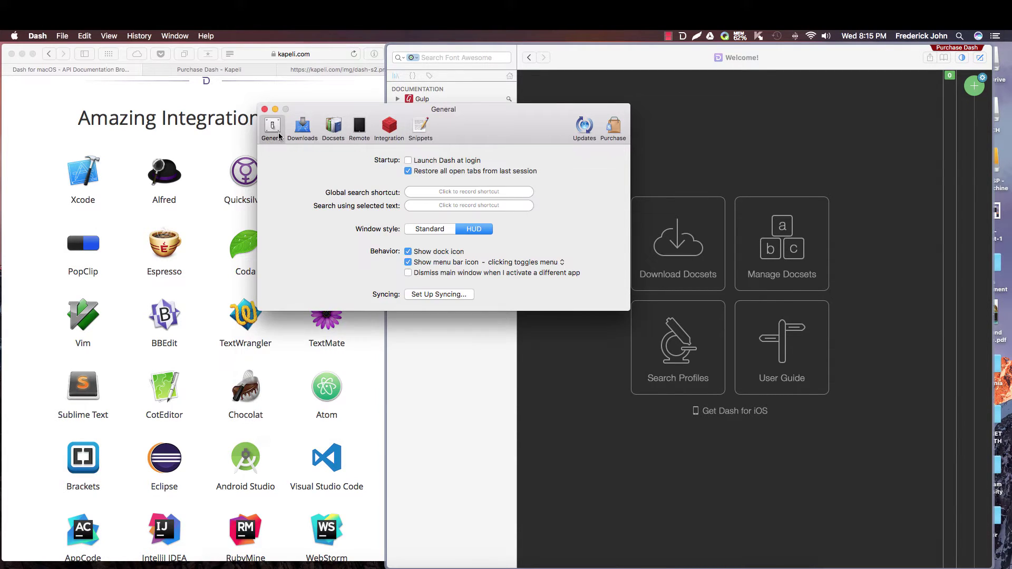
click(306, 136)
click(675, 117)
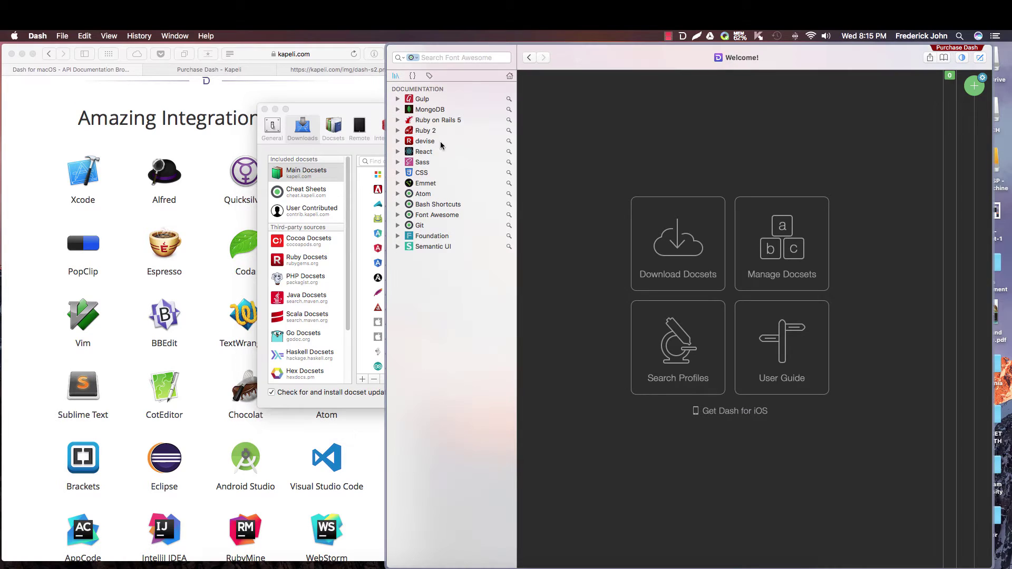
Open the Emmet cheat sheet and examine the nav>ul>li example under Child, including its expanded markup
click(422, 184)
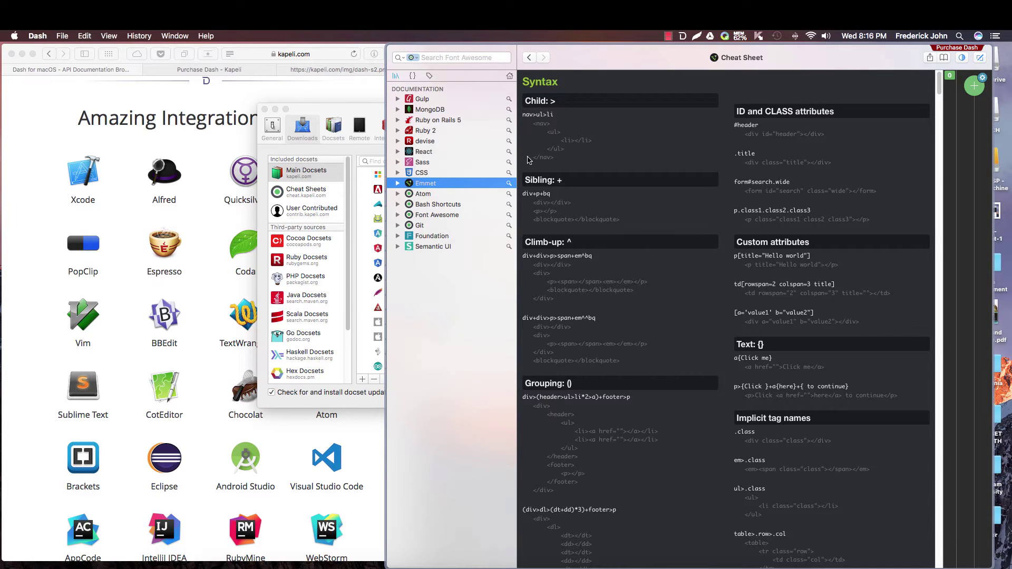
drag(523, 115, 556, 113)
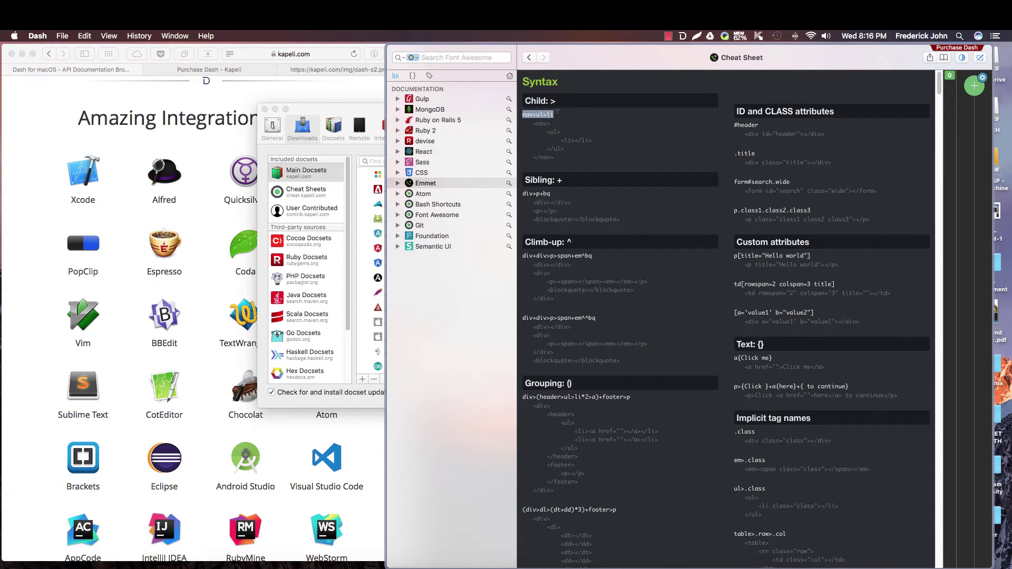
click(559, 121)
drag(535, 119, 584, 158)
click(583, 160)
scroll(615, 270, down, 5)
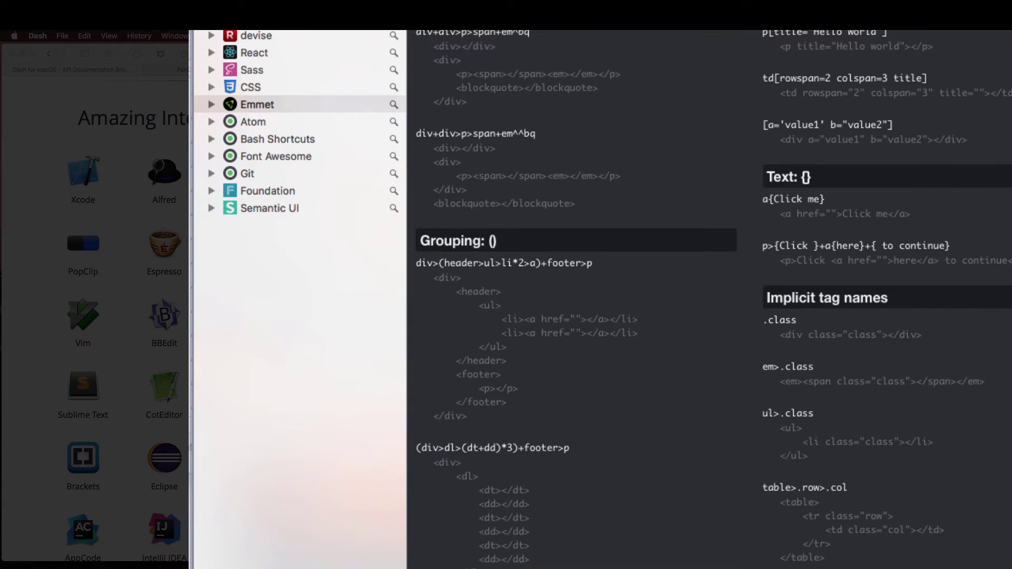
Examine the (div>dl>(dt+dd)*3)+footer>p example and its expansion under Grouping in the Emmet cheat sheet
drag(416, 447, 585, 447)
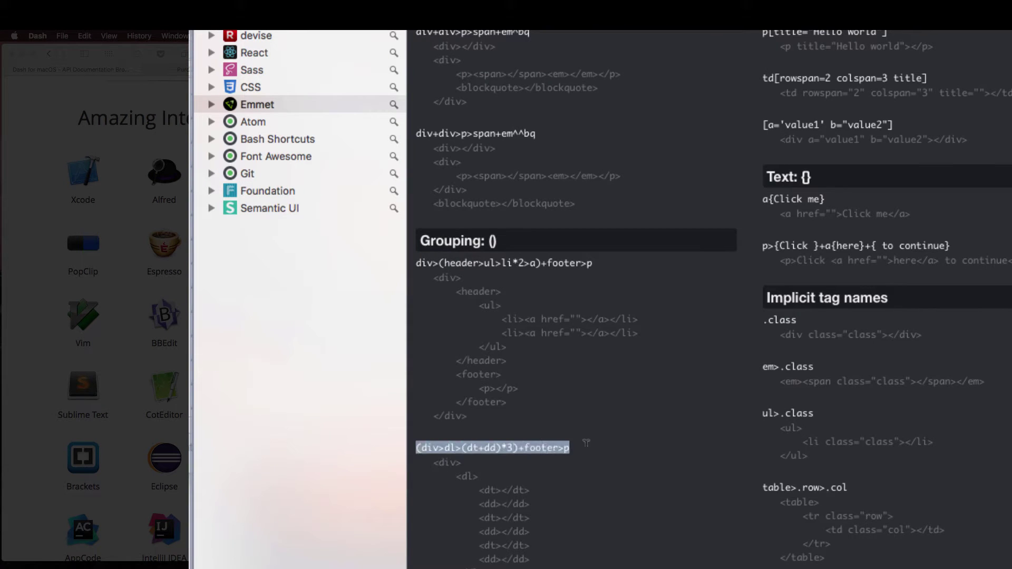
drag(435, 461, 448, 568)
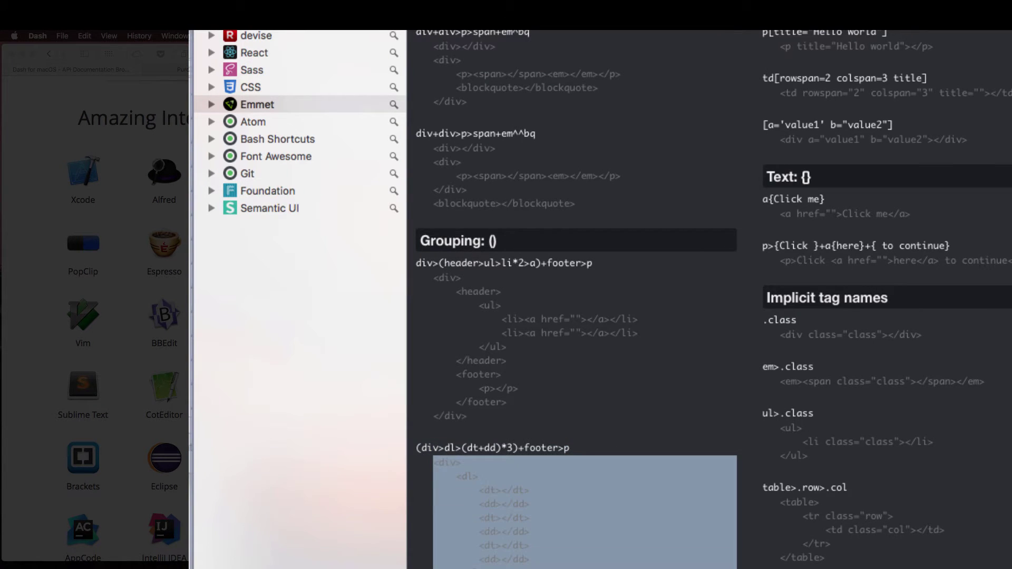
click(448, 566)
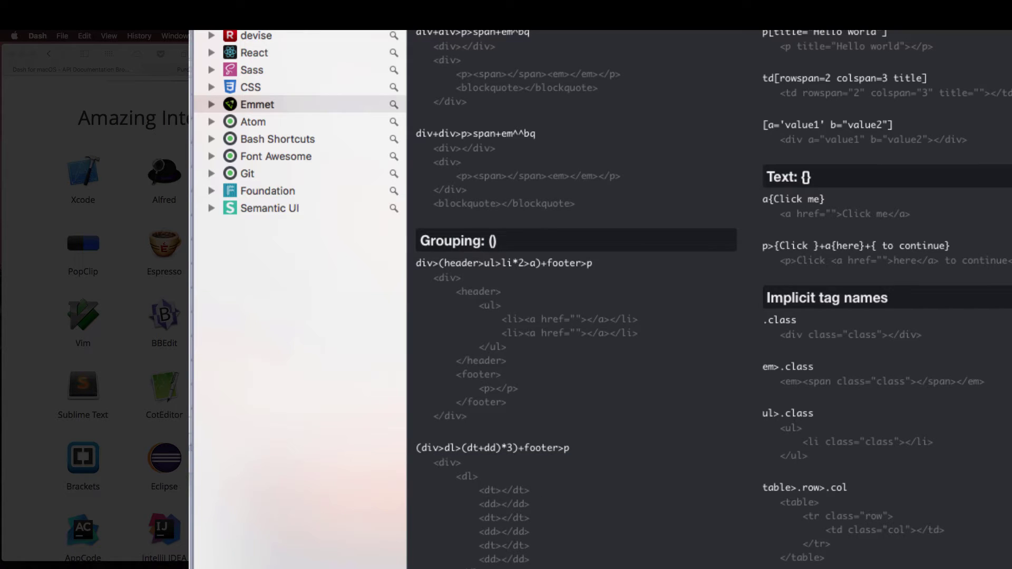
scroll(713, 298, down, 3)
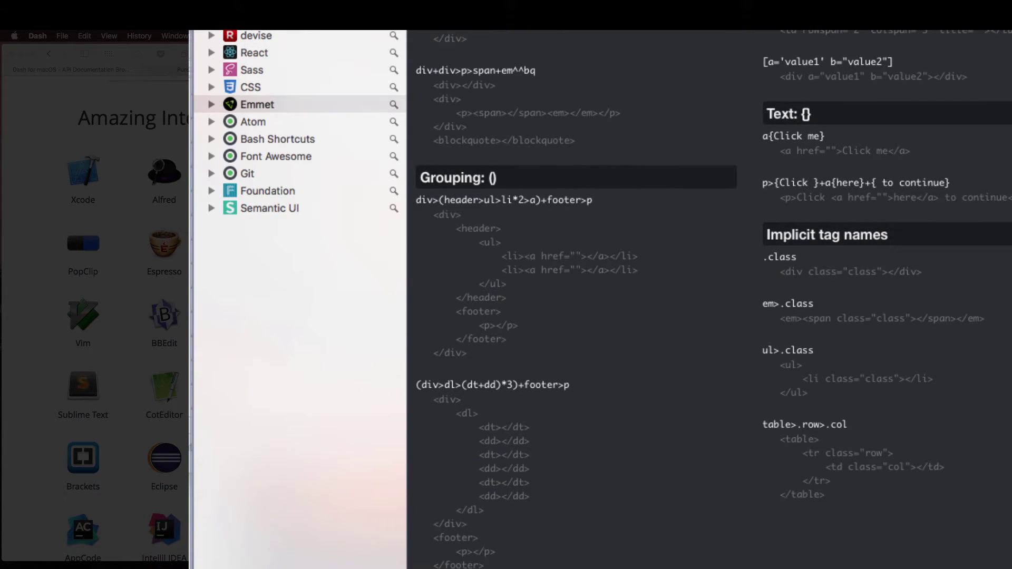
scroll(712, 298, up, 1)
scroll(713, 297, up, 10)
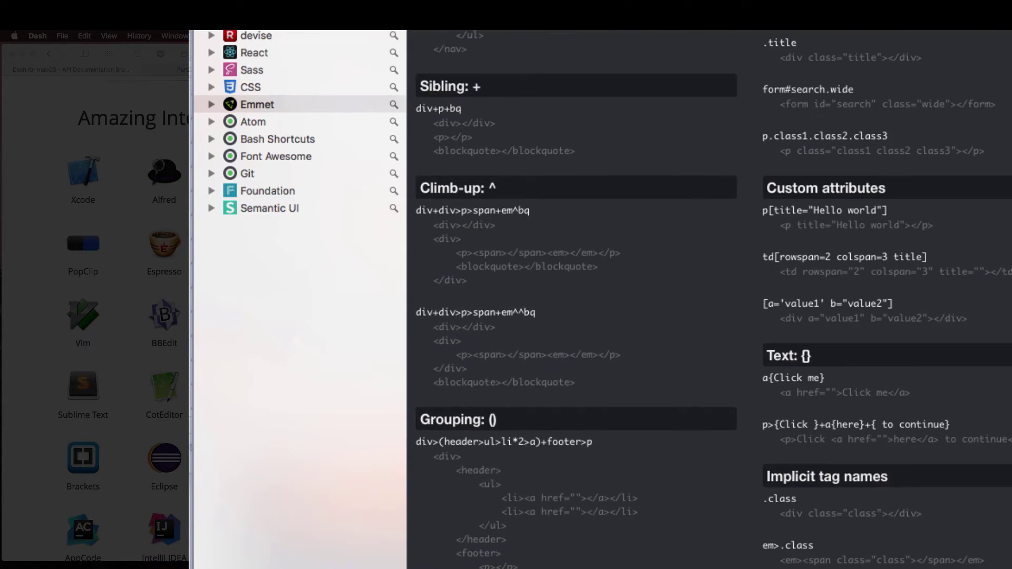
scroll(713, 298, up, 1)
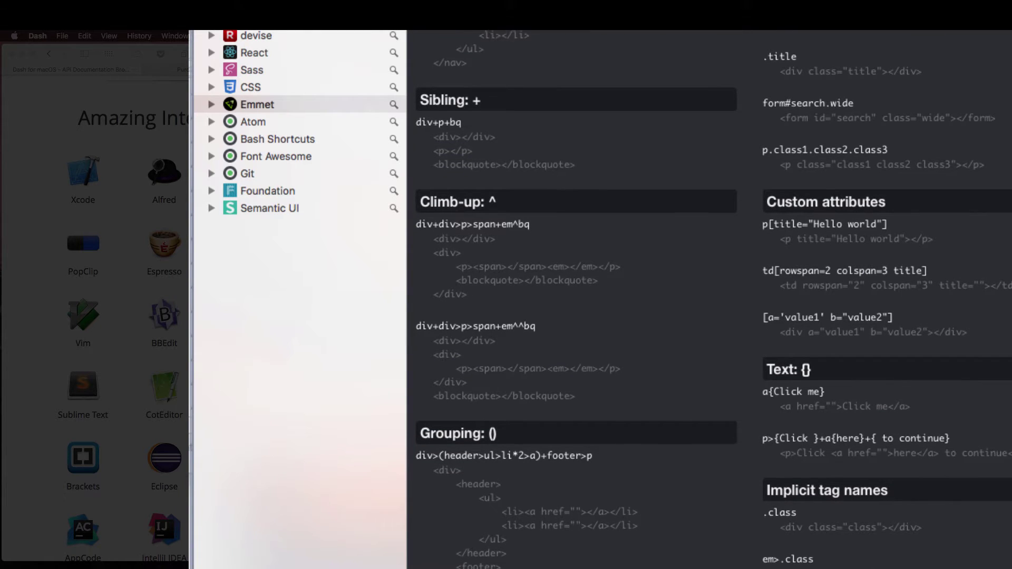
Read through the Emmet cheat sheet from Multiplication and Item numbering to the HTML abbreviations, highlighting input:month
scroll(713, 297, down, 20)
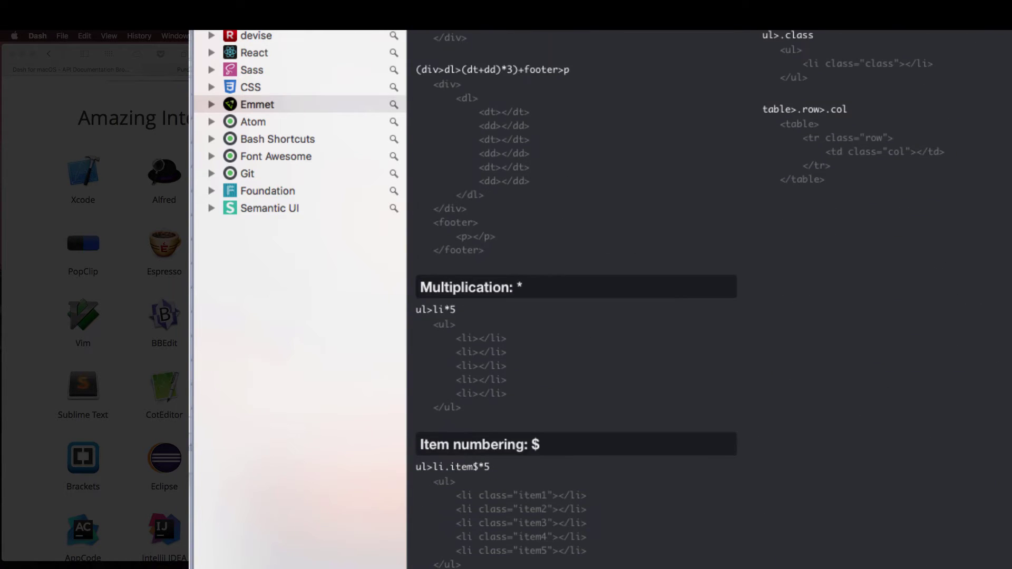
scroll(709, 298, down, 15)
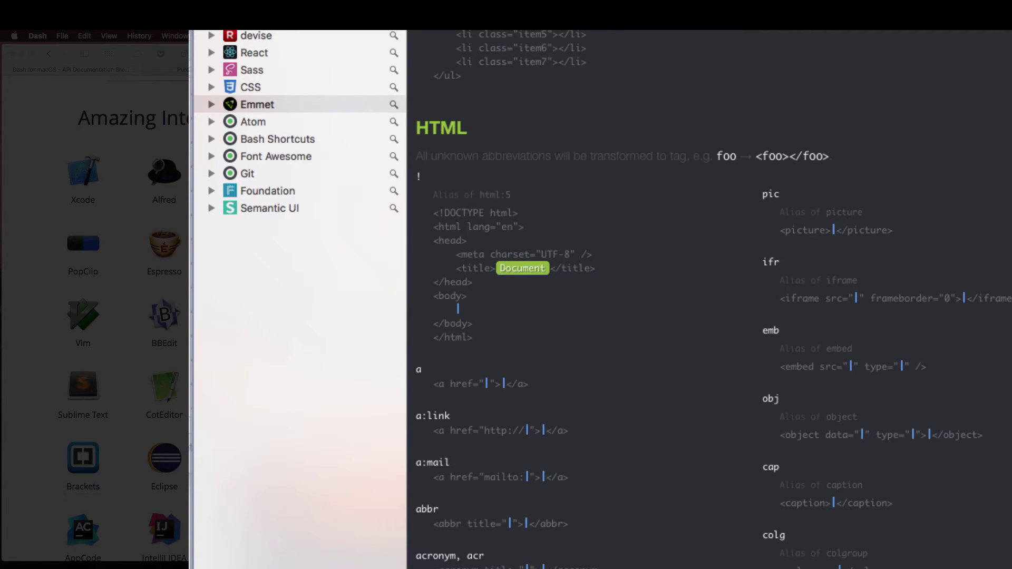
scroll(713, 299, down, 15)
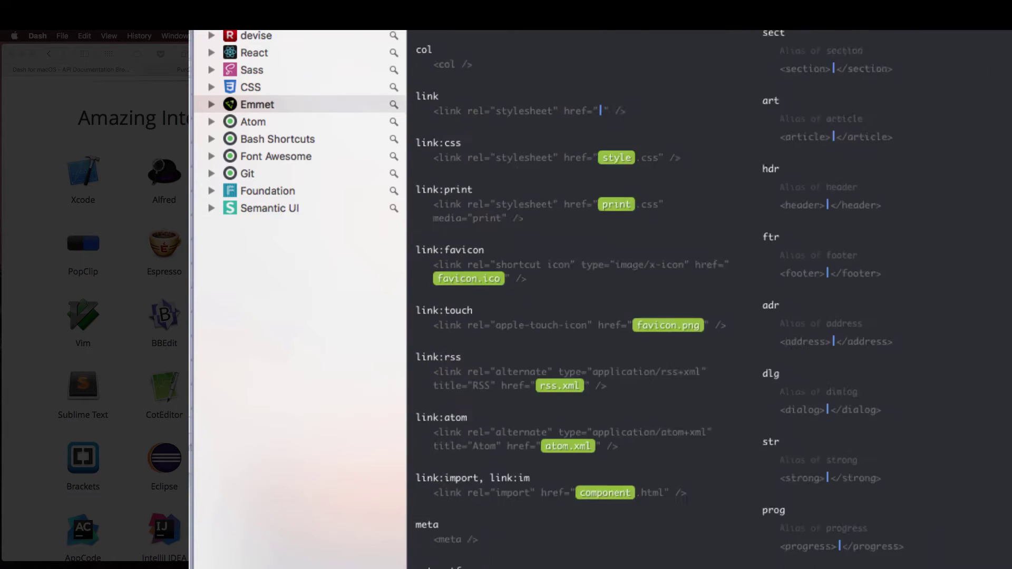
scroll(713, 300, down, 15)
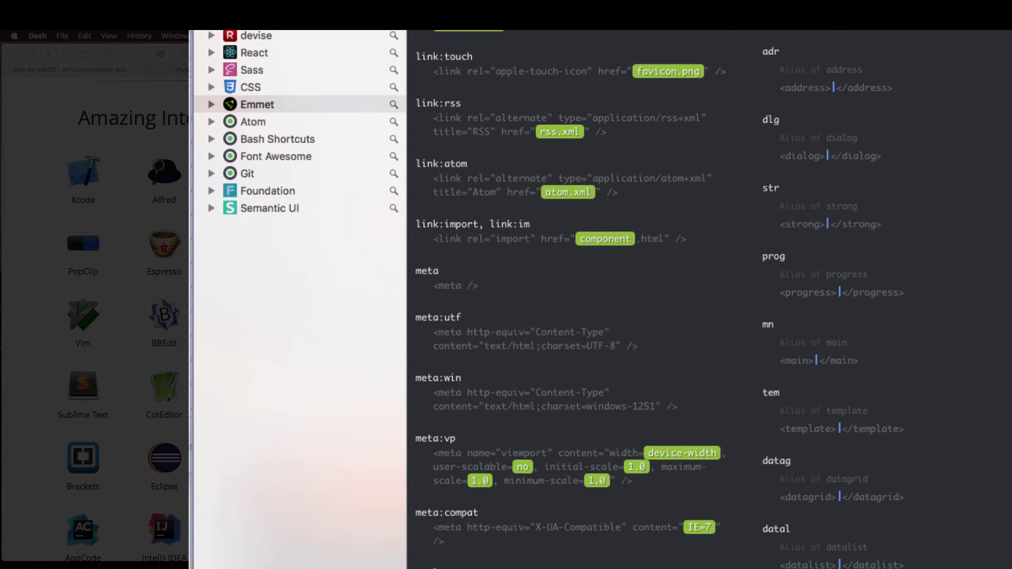
scroll(713, 299, down, 15)
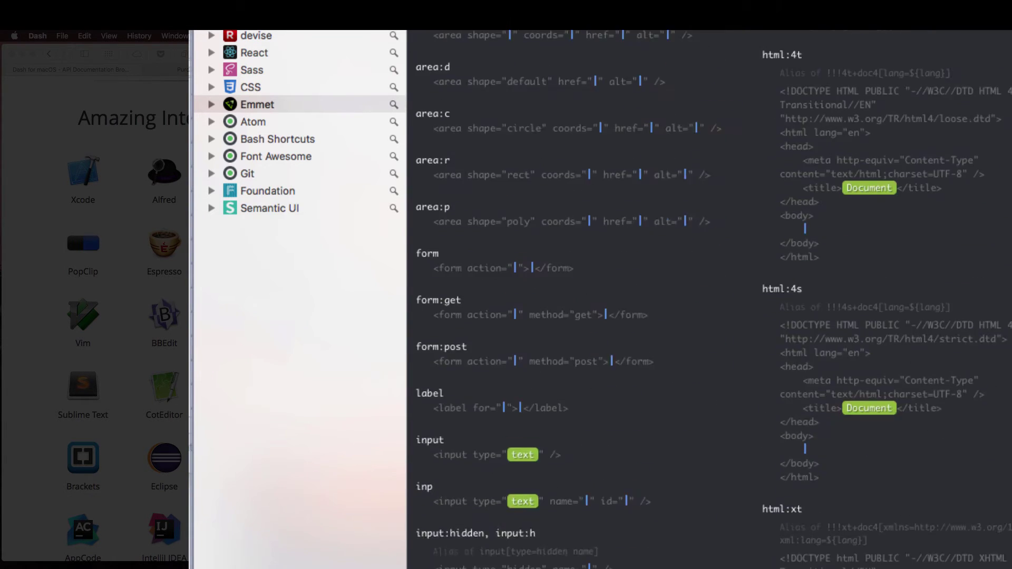
scroll(938, 220, down, 3)
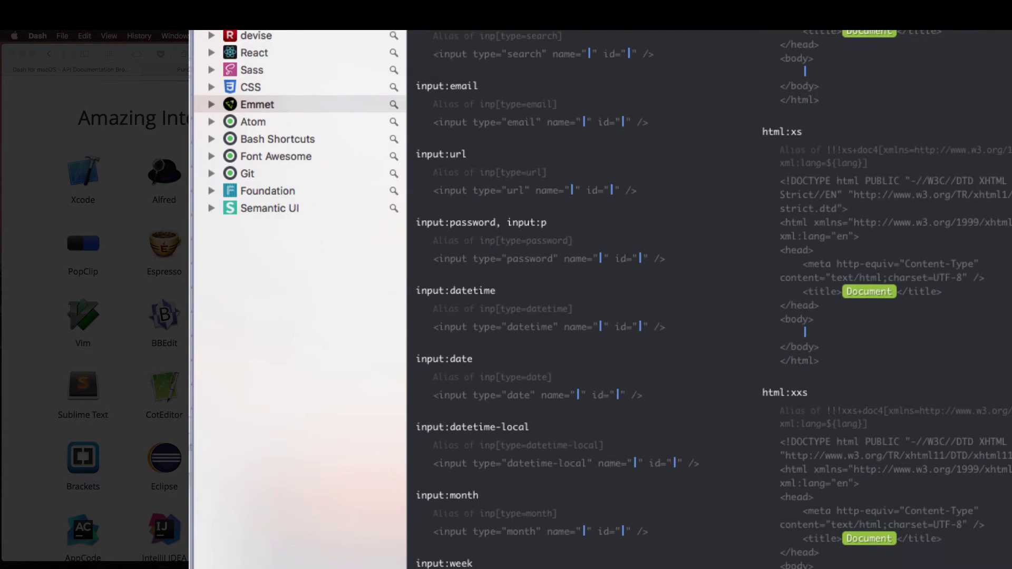
drag(417, 494, 514, 505)
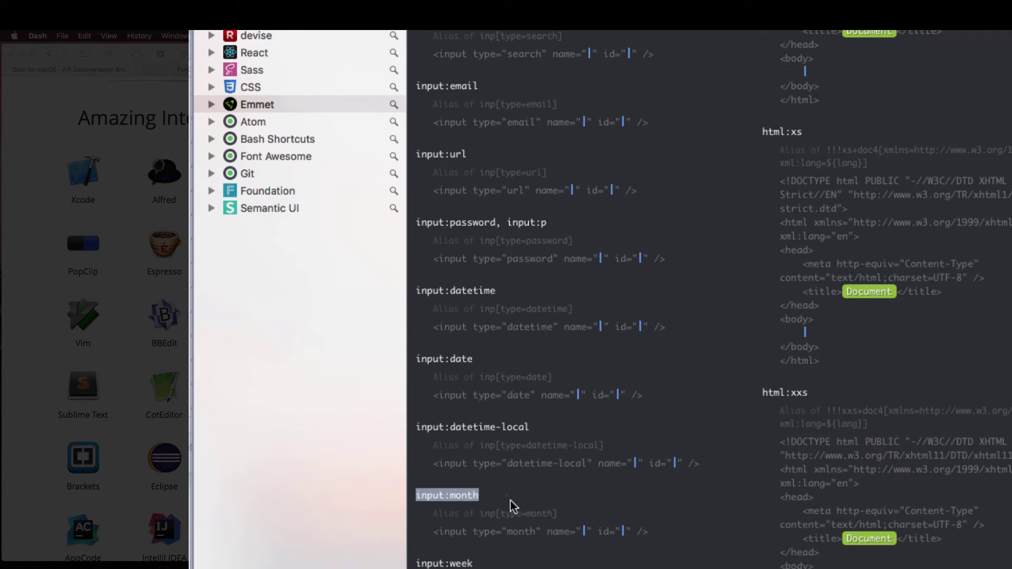
click(547, 496)
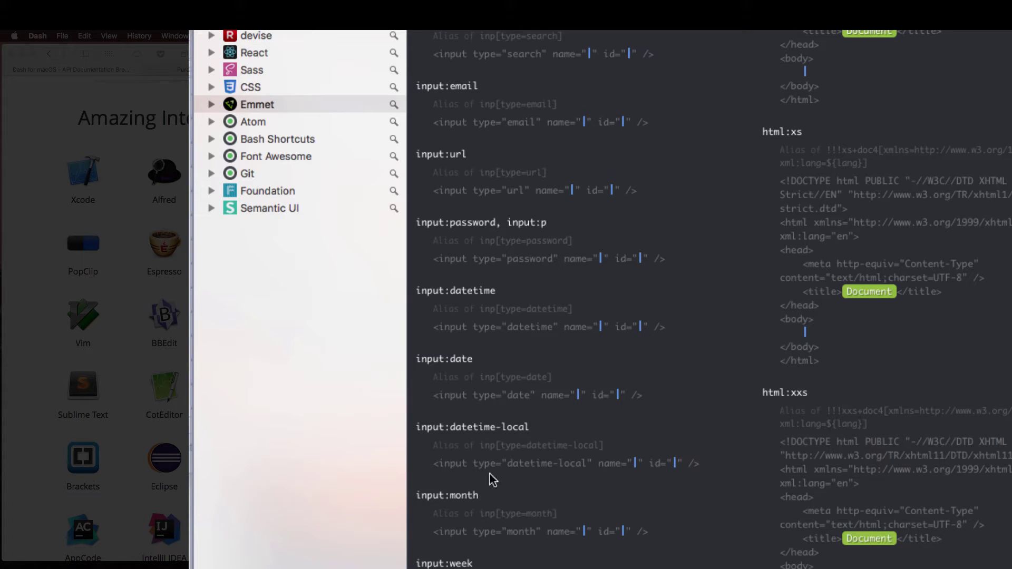
Return to the Downloads preferences and download the jQuery and jQuery UI docsets from Main Docsets
click(276, 403)
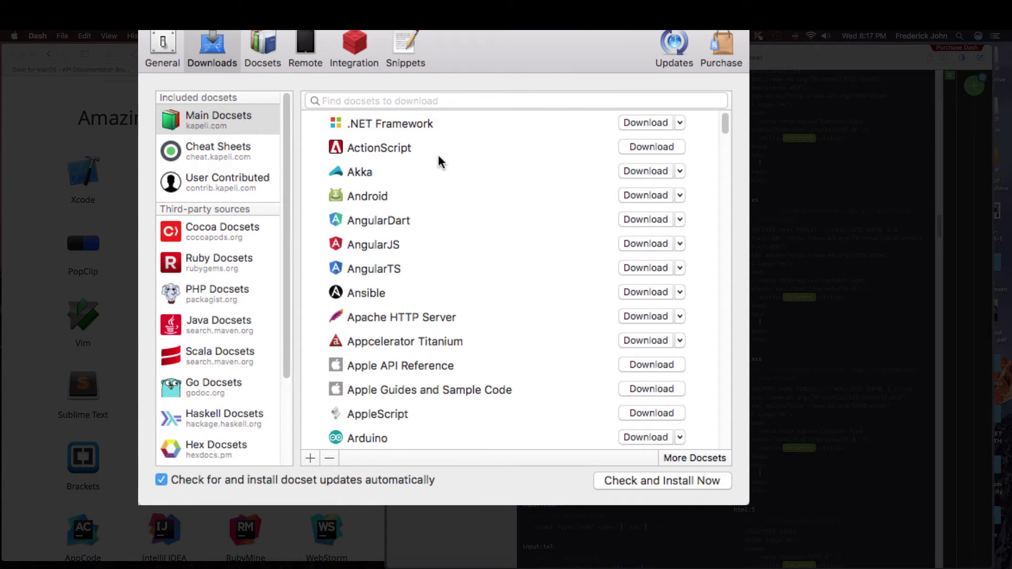
scroll(441, 164, down, 2)
scroll(442, 164, down, 10)
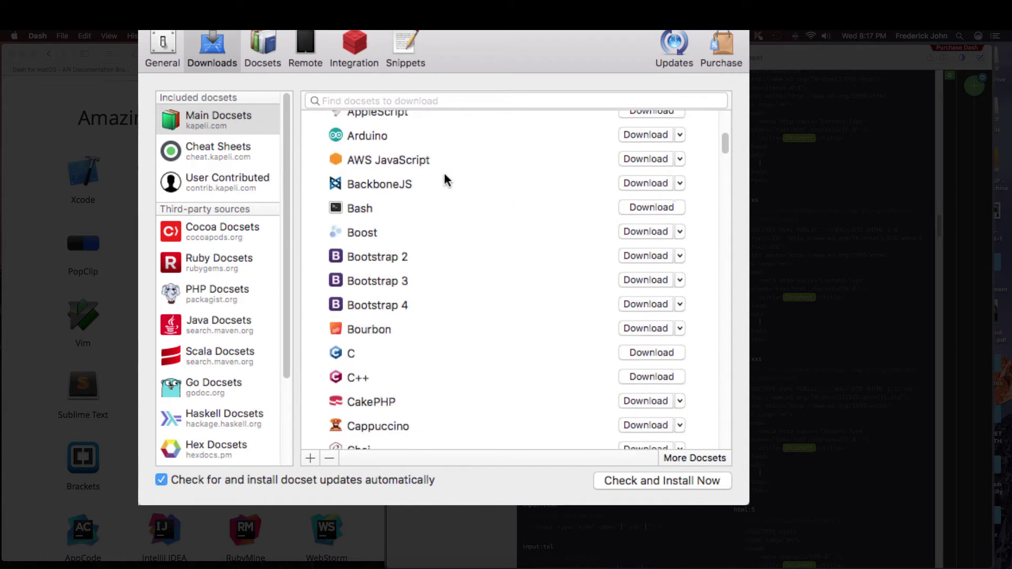
scroll(443, 182, down, 6)
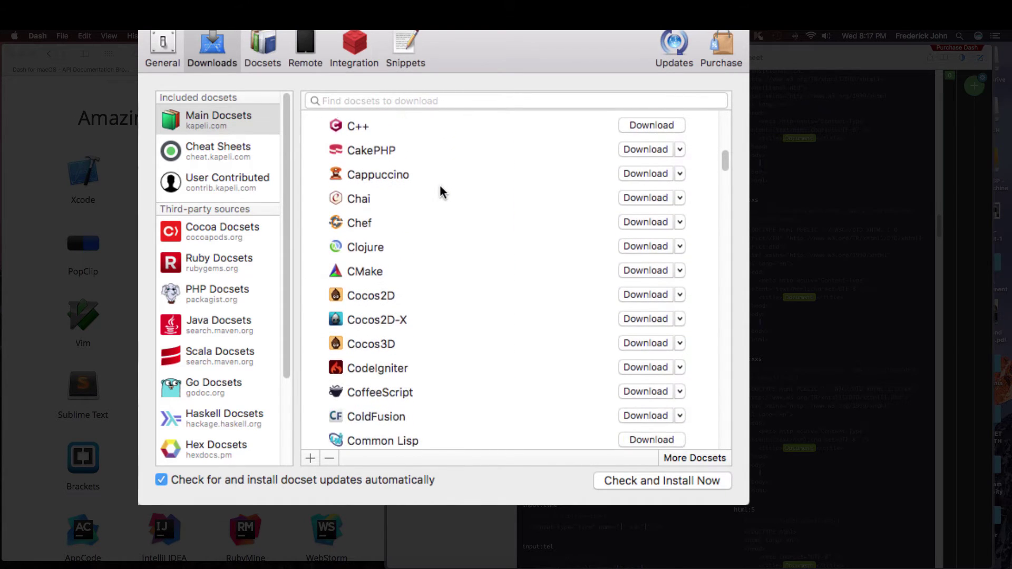
scroll(440, 186, down, 7)
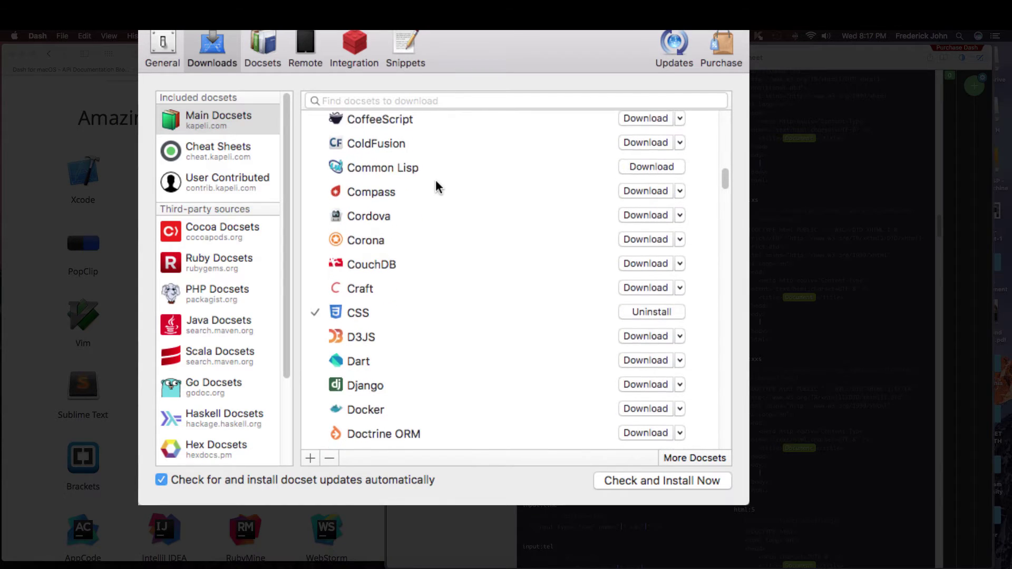
scroll(438, 182, down, 1)
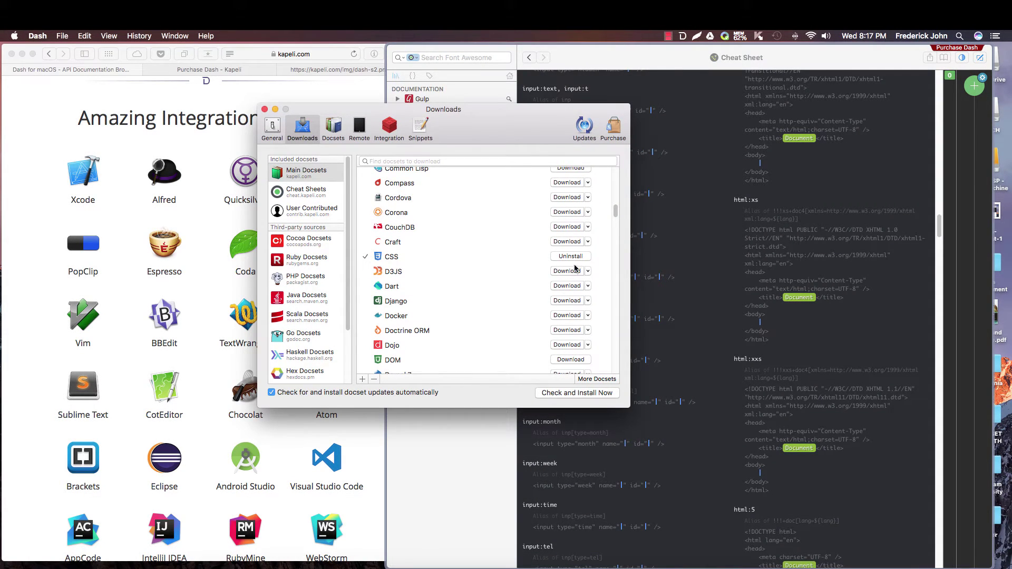
scroll(456, 260, down, 6)
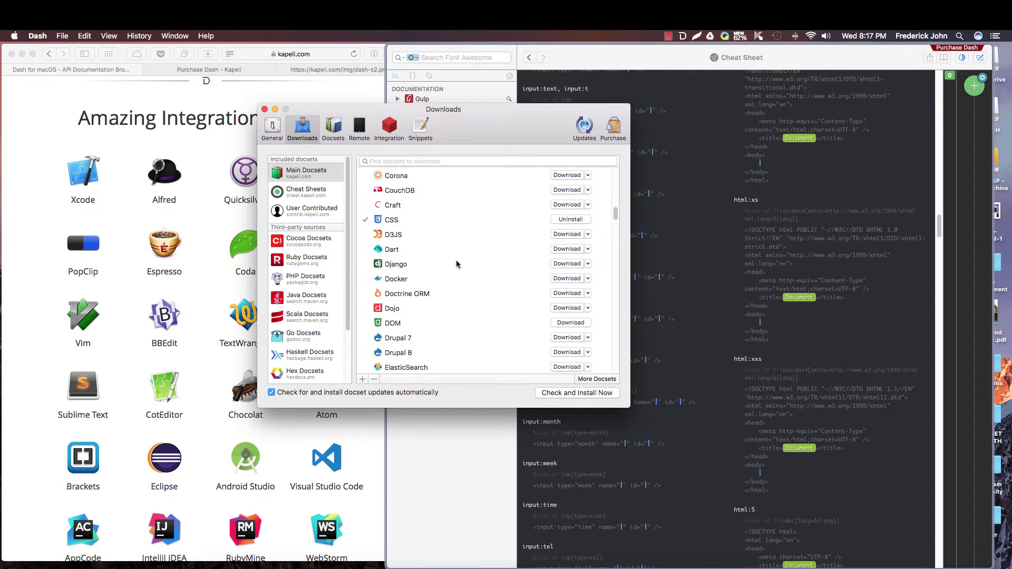
scroll(479, 264, down, 2)
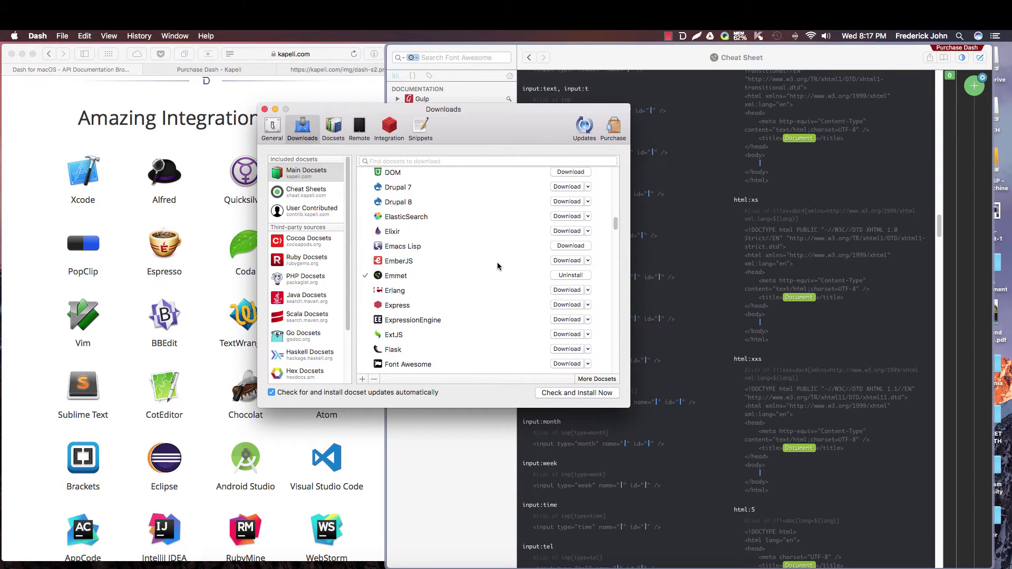
scroll(490, 263, down, 10)
scroll(486, 264, down, 12)
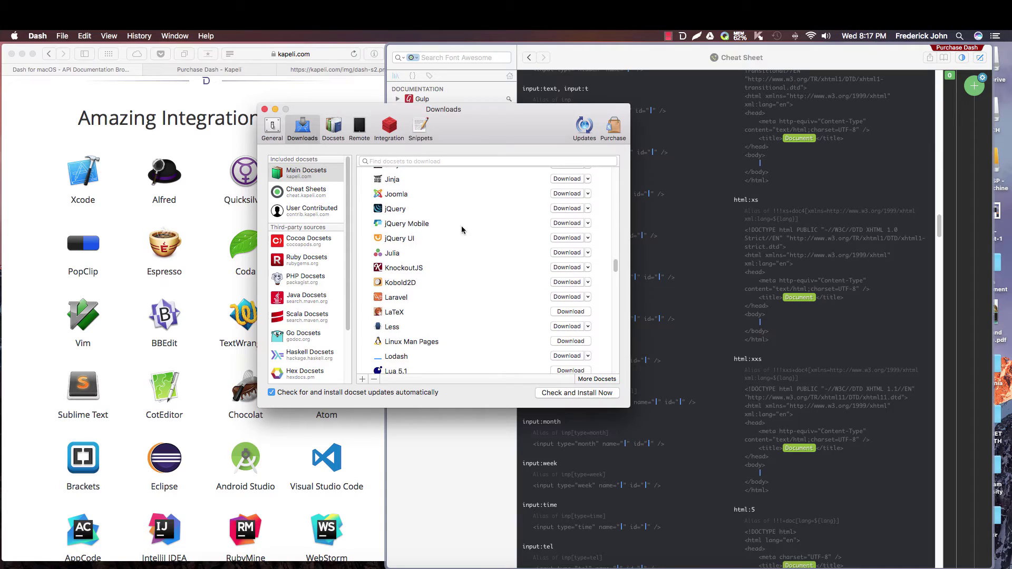
click(563, 208)
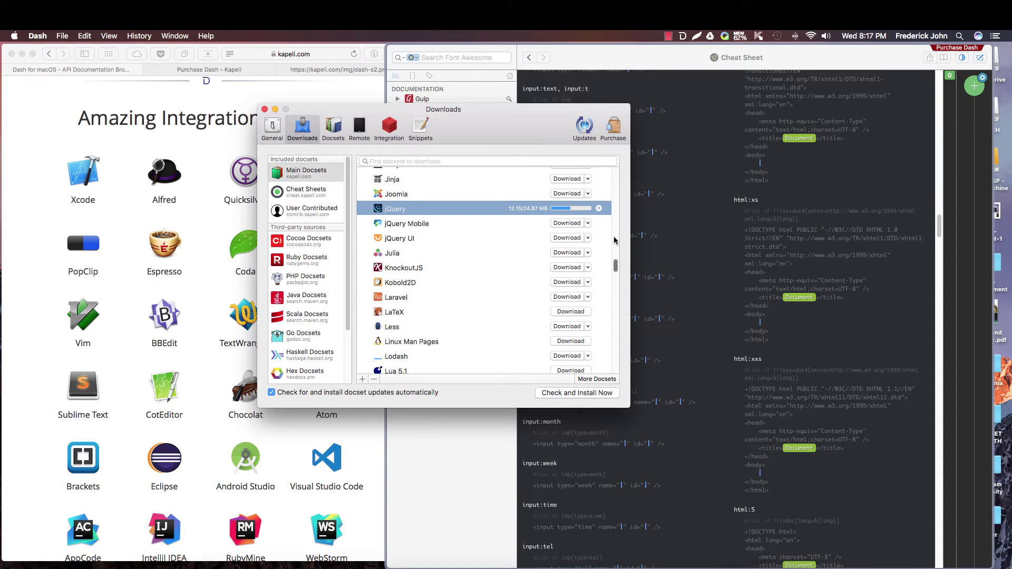
click(564, 238)
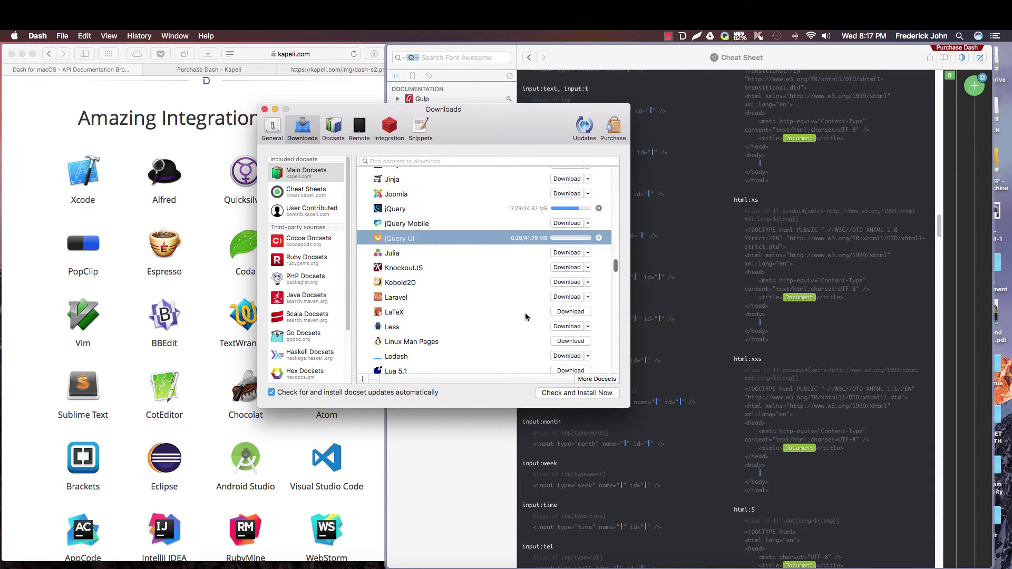
Look over the docsets listed after jQuery UI, check the jQuery downloads and bring the main documentation window forward
scroll(524, 312, down, 3)
scroll(523, 311, down, 2)
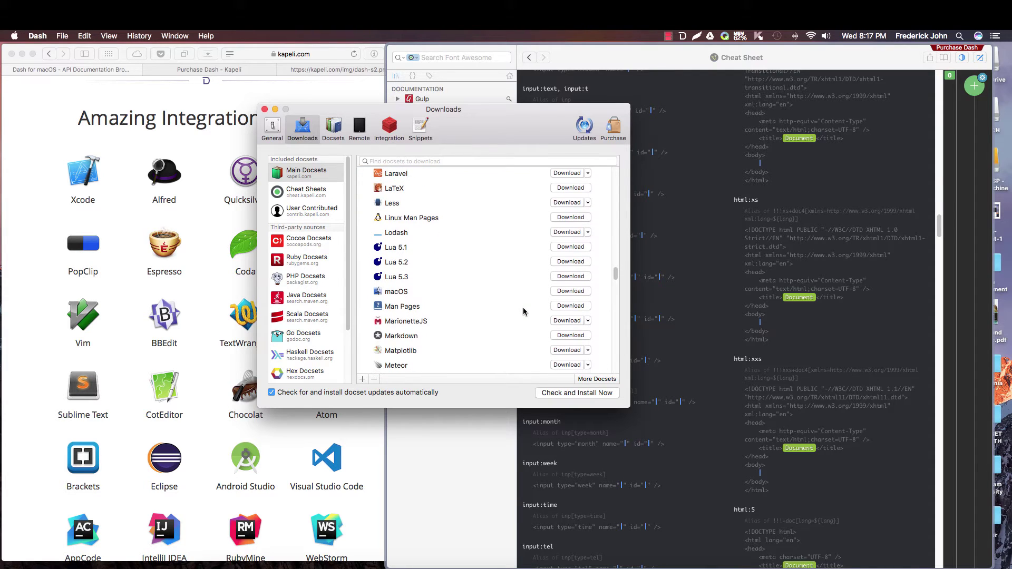
scroll(524, 312, up, 3)
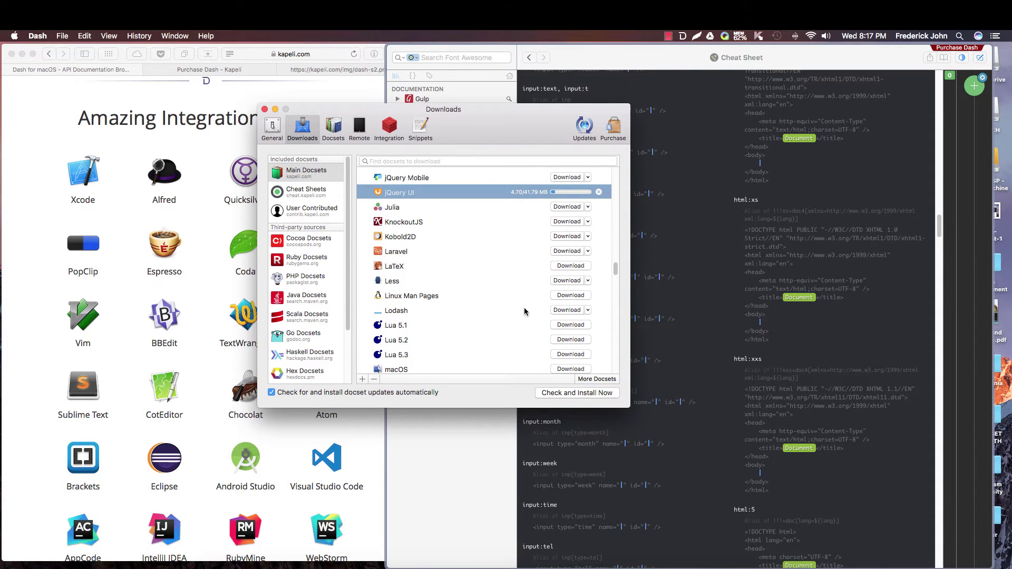
scroll(569, 222, up, 1)
click(567, 188)
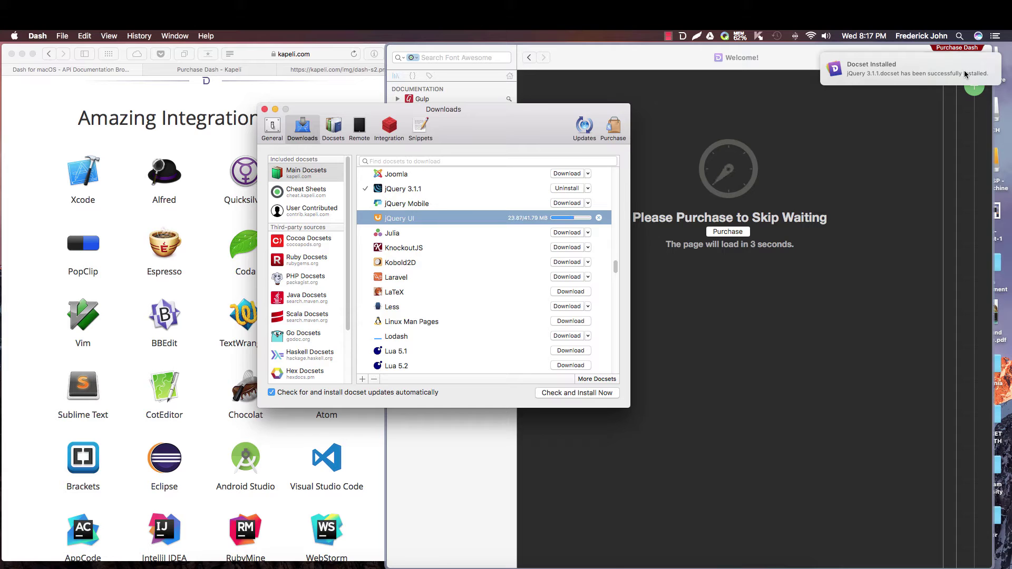
click(482, 432)
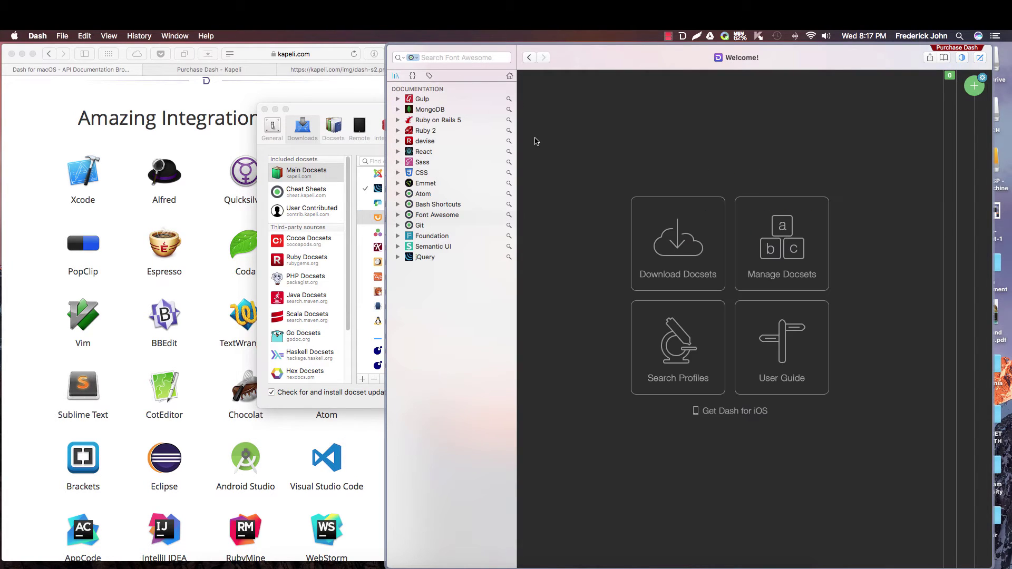
drag(599, 47, 595, 47)
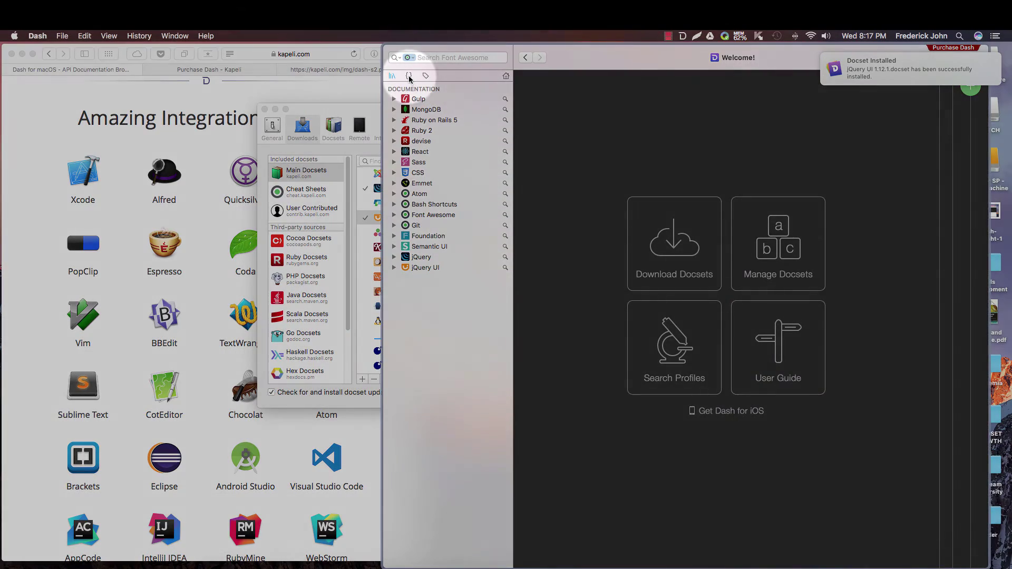
Show the saved snippets and view the profile-menu snippet and its abbreviation field
click(410, 77)
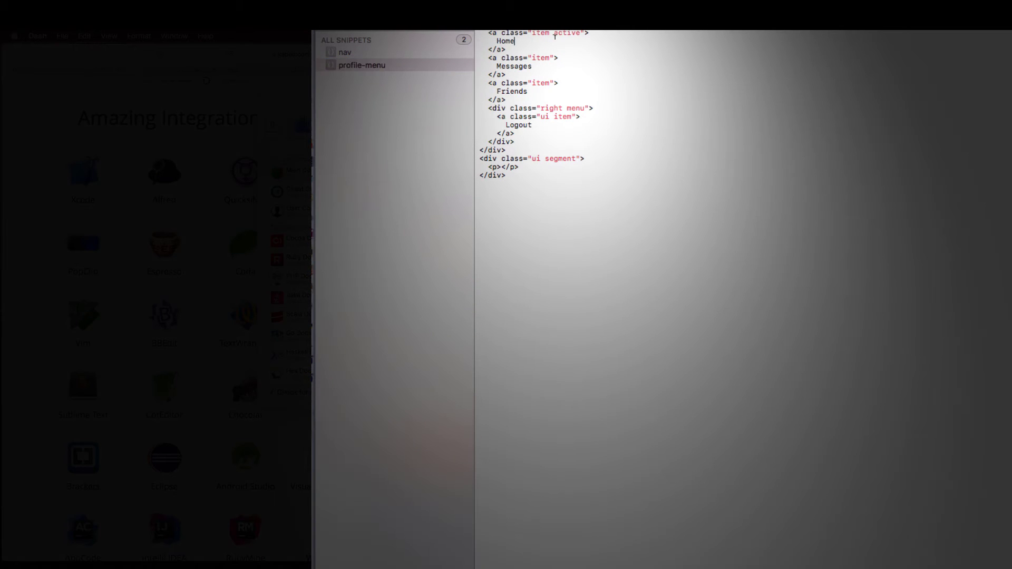
click(378, 70)
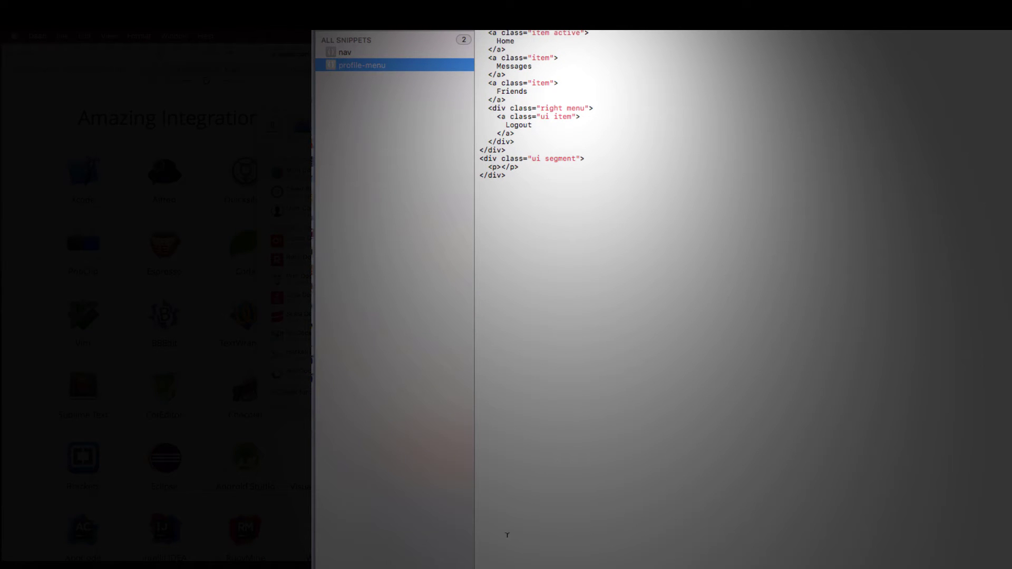
click(573, 56)
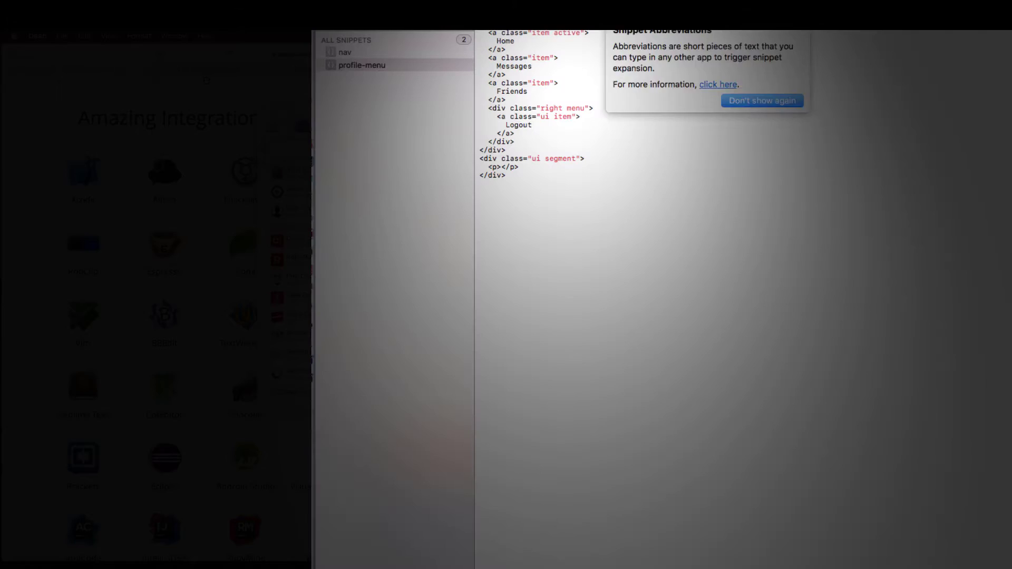
Dismiss the Snippet Abbreviations tip and highlight the HTML code of the profile-menu snippet
click(757, 145)
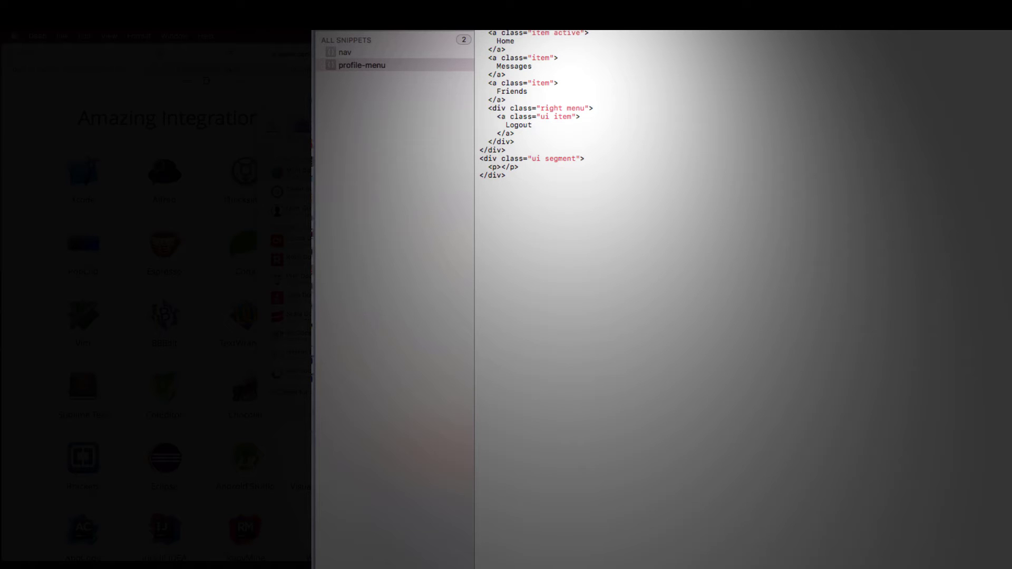
drag(506, 32, 556, 172)
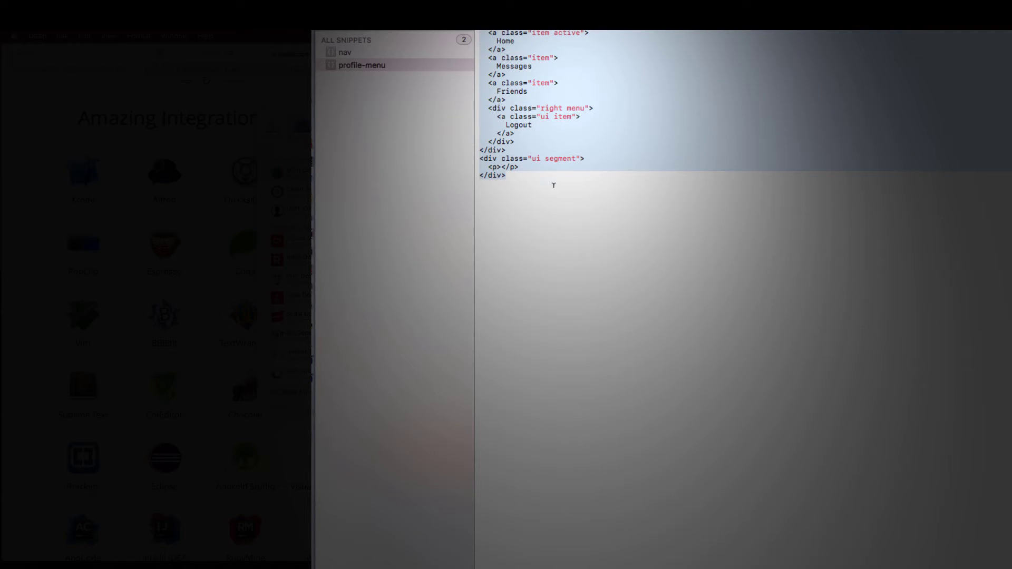
click(533, 175)
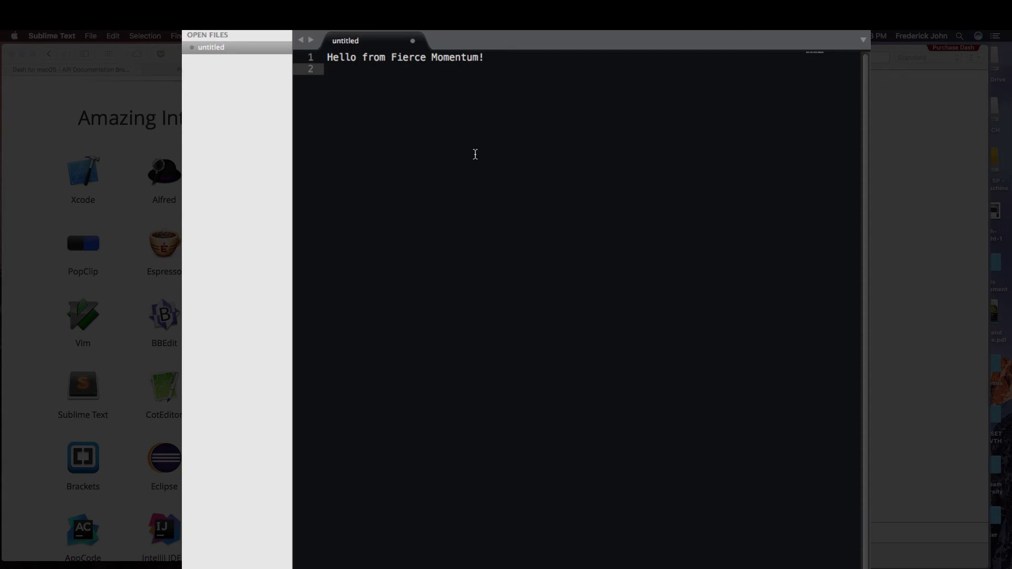
In Sublime Text, add two line breaks after "Hello from Fierce Momentum!" in the untitled file
drag(515, 33, 270, 54)
click(470, 57)
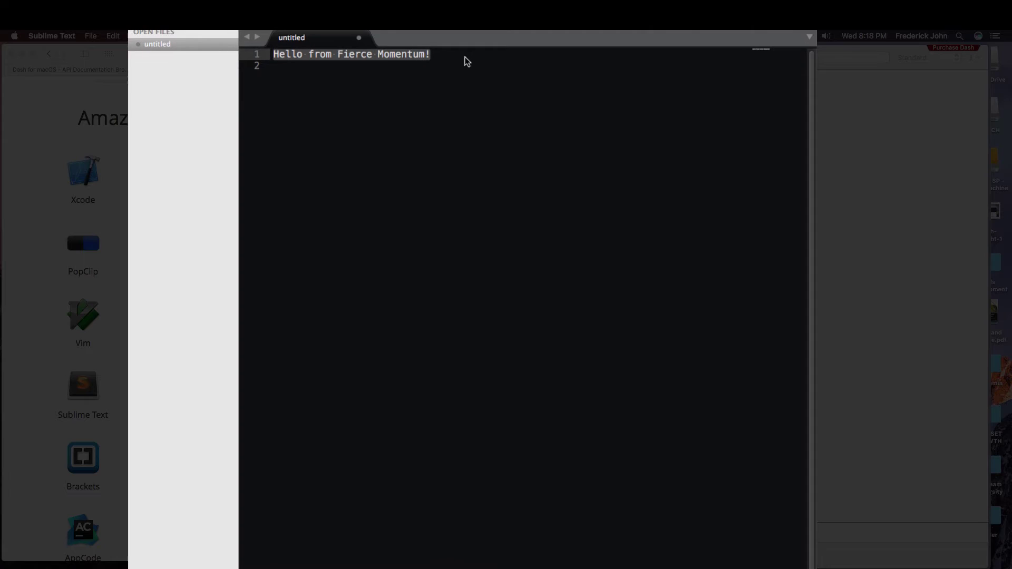
click(436, 59)
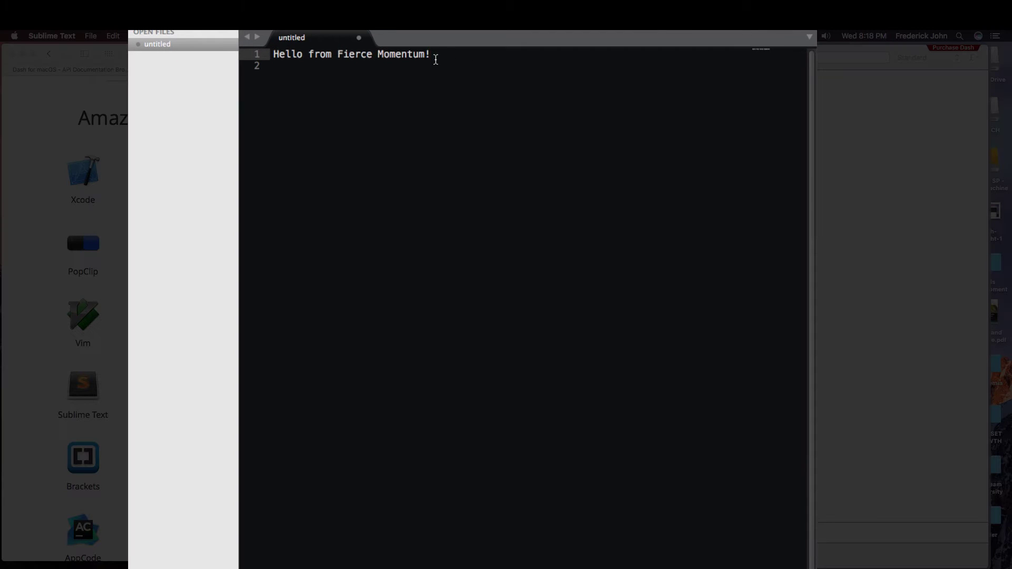
key(Return)
key(Return)
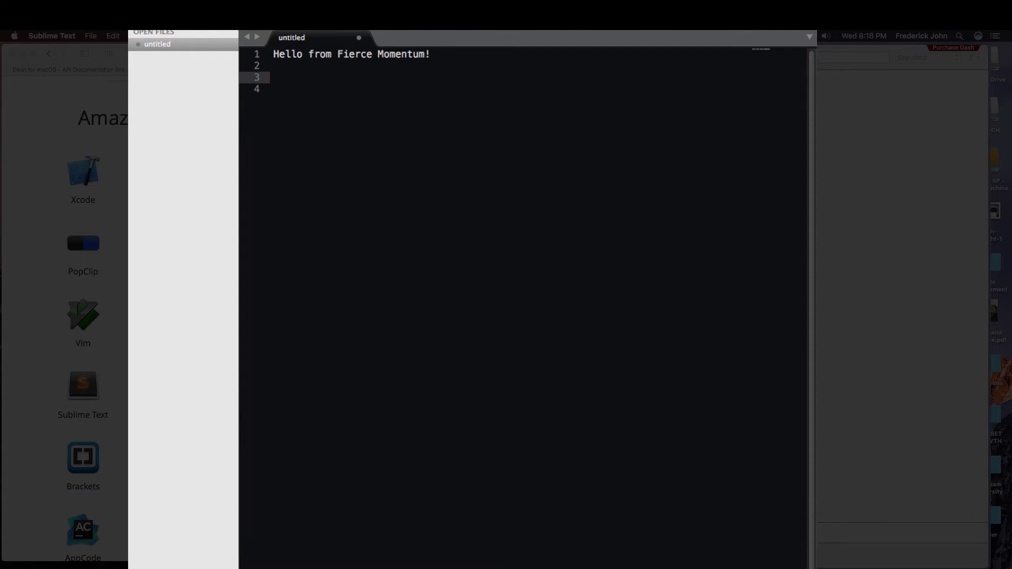
drag(197, 26, 181, 26)
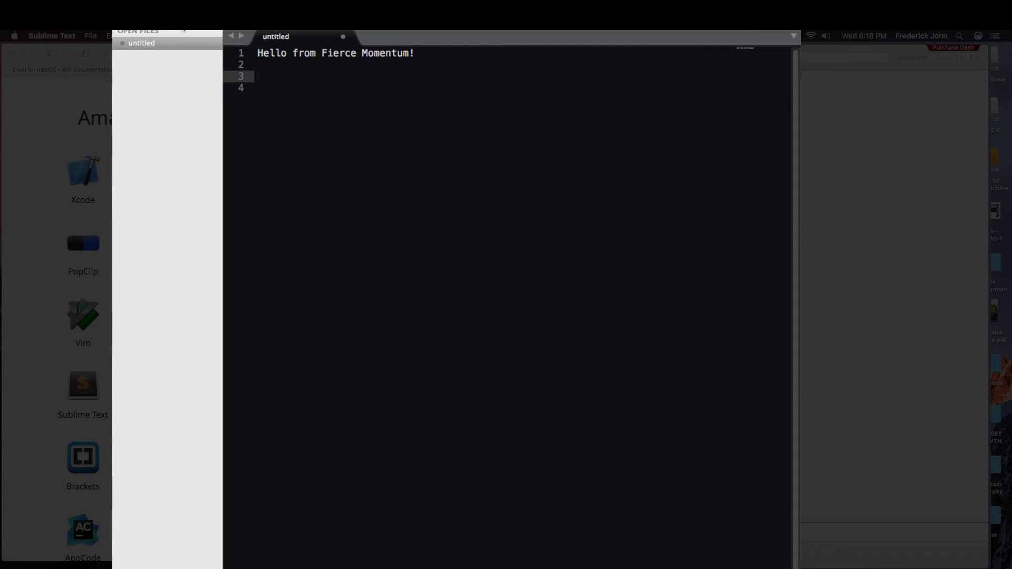
Run Package Control: Install Package, search for dash and choose the DashDoc package
key(super+shift+p)
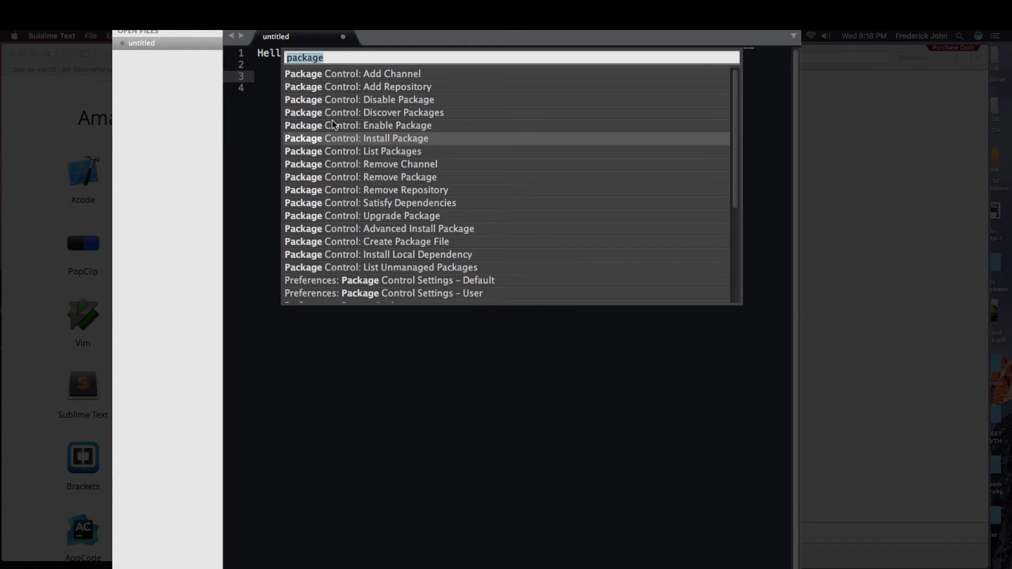
key(Escape)
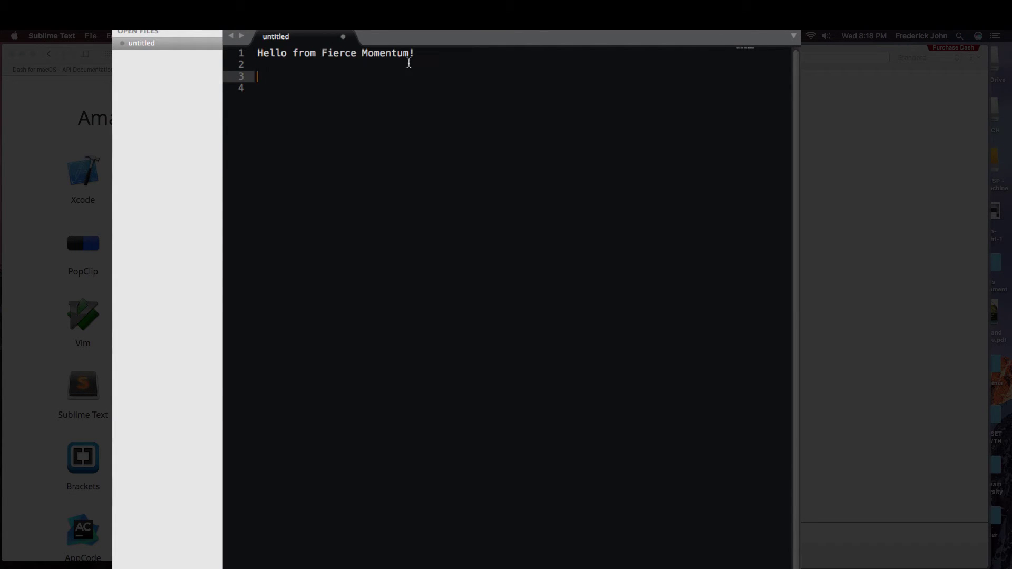
text(dash)
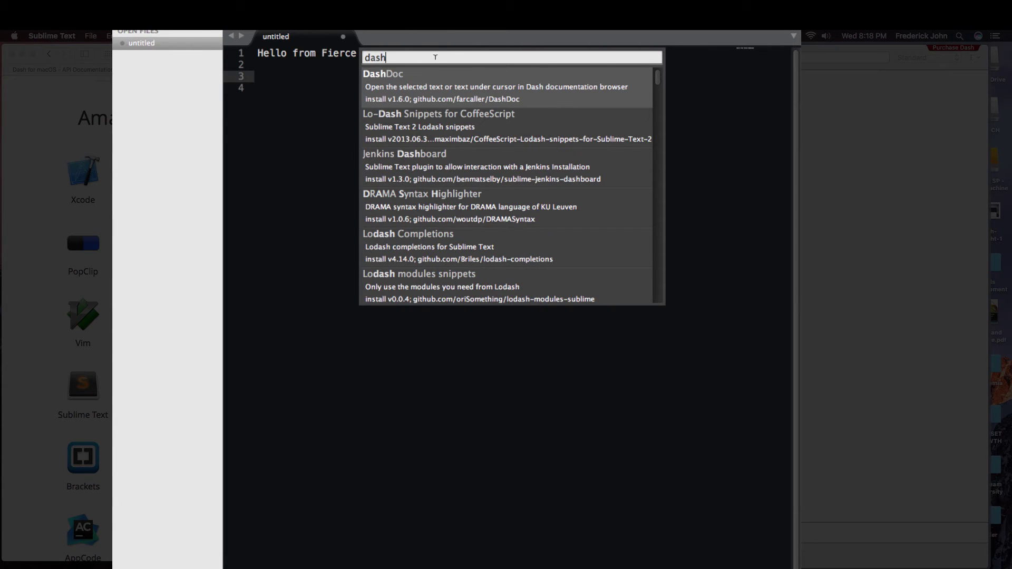
click(416, 81)
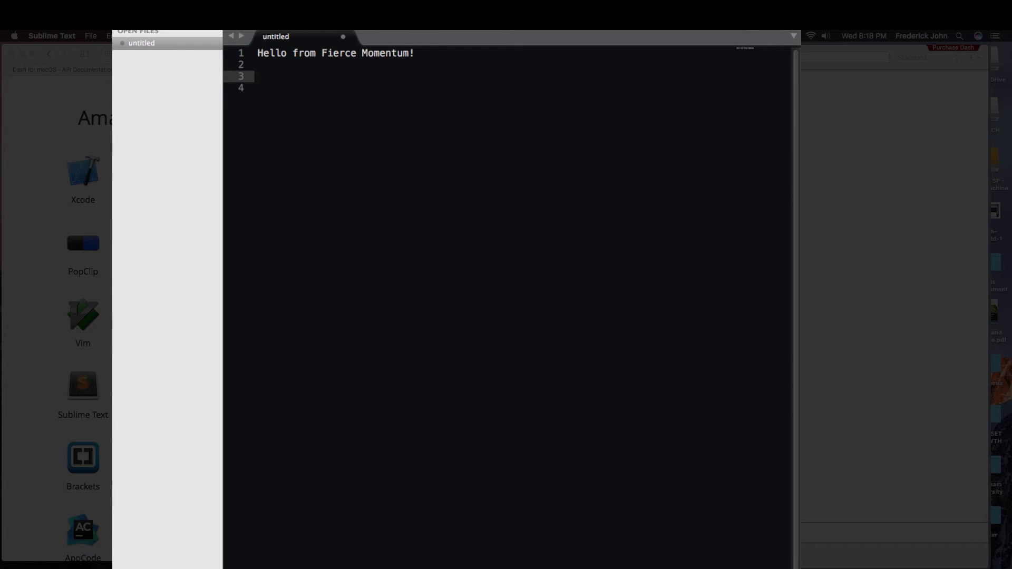
Expand the profile-menu abbreviation on line 6 of the untitled file and add two line breaks below the inserted code
click(405, 181)
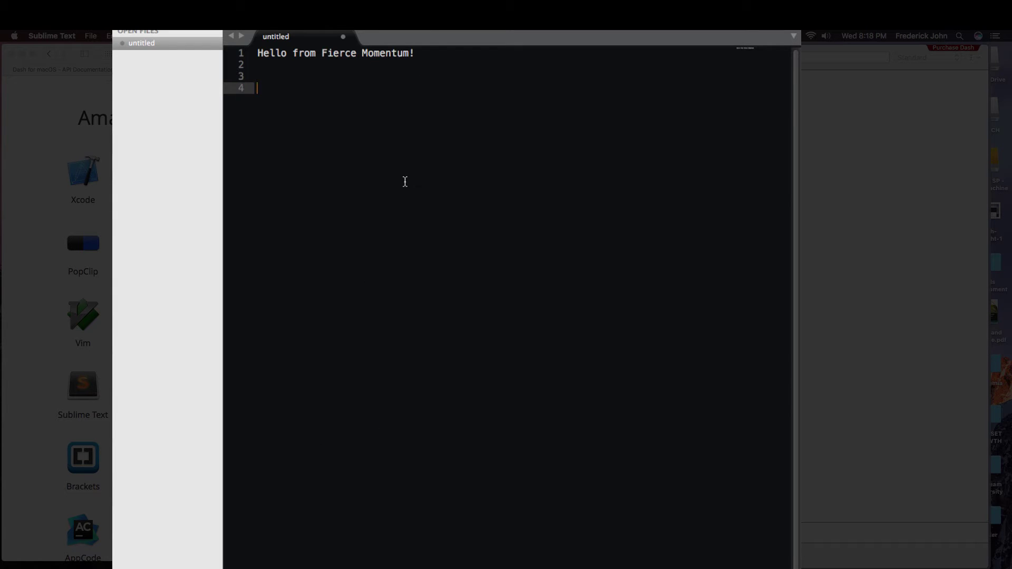
key(Return)
key(Return)
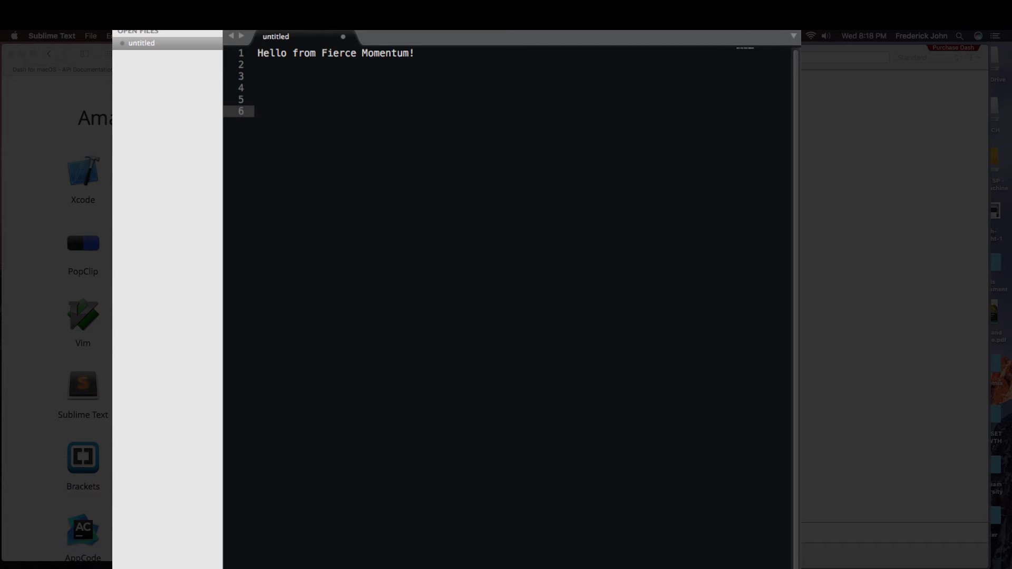
text(profile)
text(-m)
key(BackSpace)
key(BackSpace)
key(BackSpace)
key(BackSpace)
key(BackSpace)
text(ile-me)
key(Tab)
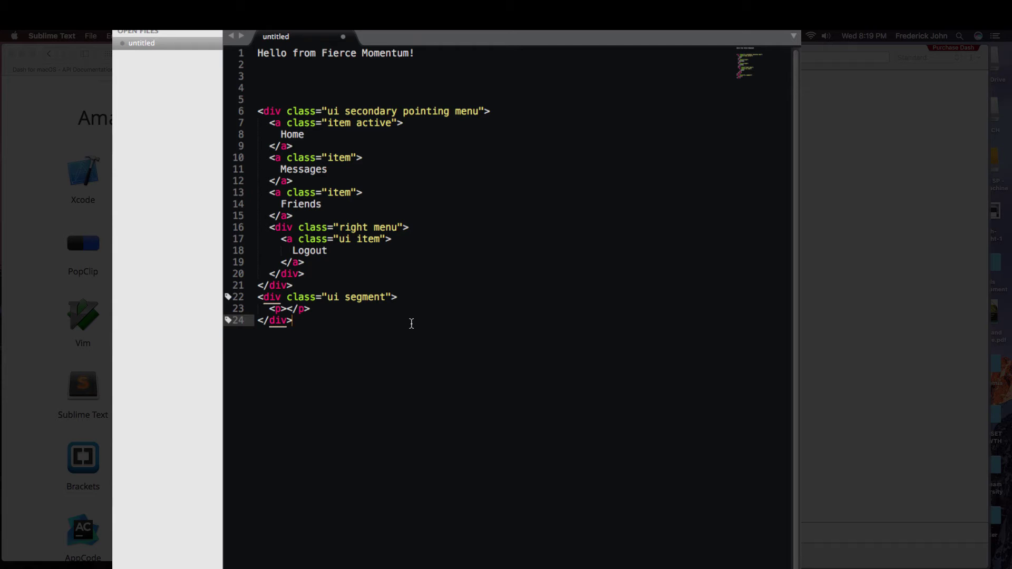
key(Return)
key(Return)
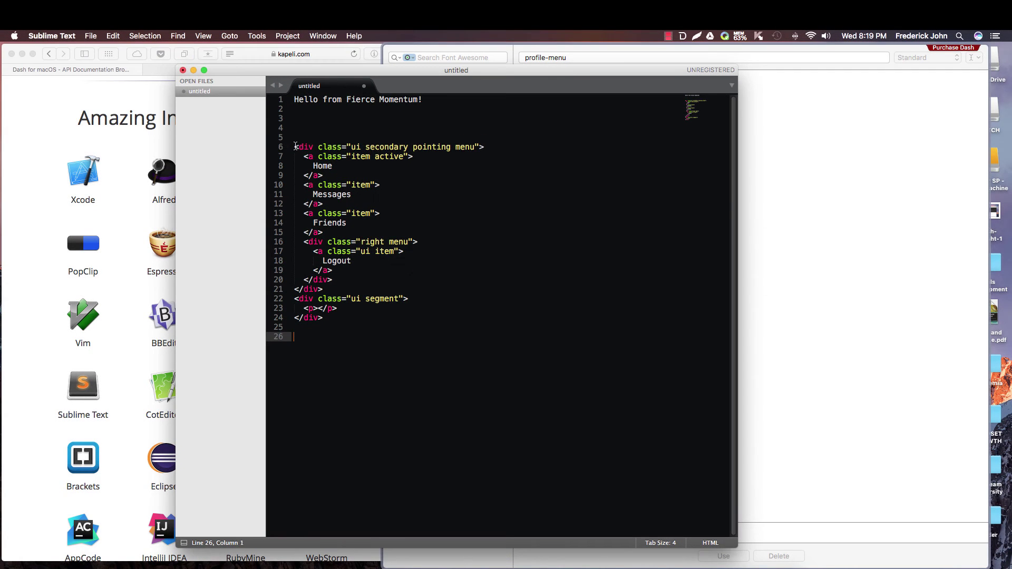
Highlight the expanded profile-menu markup on lines 6 to 24 and clear the selection
drag(296, 146, 397, 316)
click(399, 316)
click(358, 167)
click(373, 327)
Switch to Dash and create a new snippet with the abbreviation image-gallery and the content "<code goes here>"
click(760, 280)
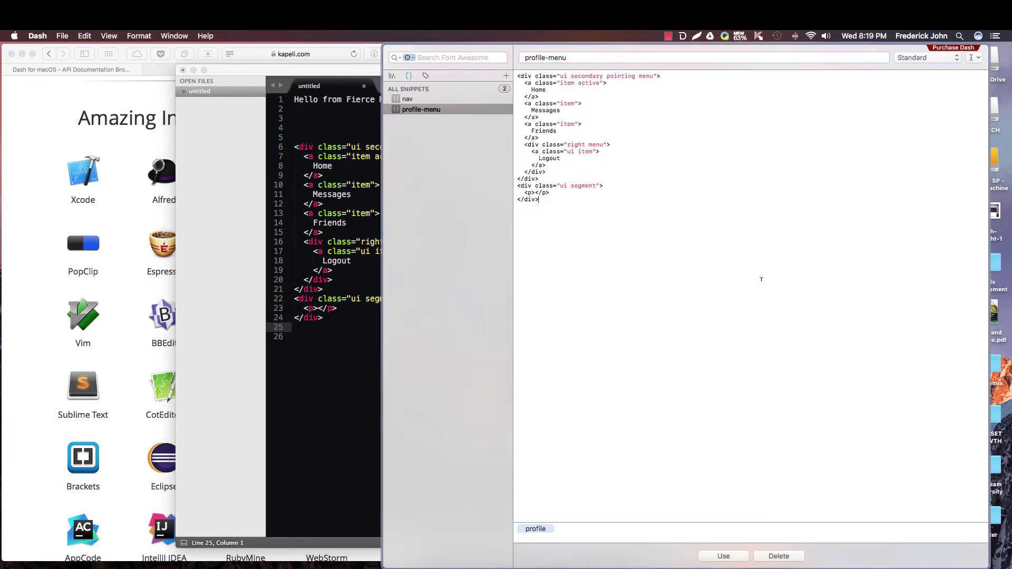
click(506, 76)
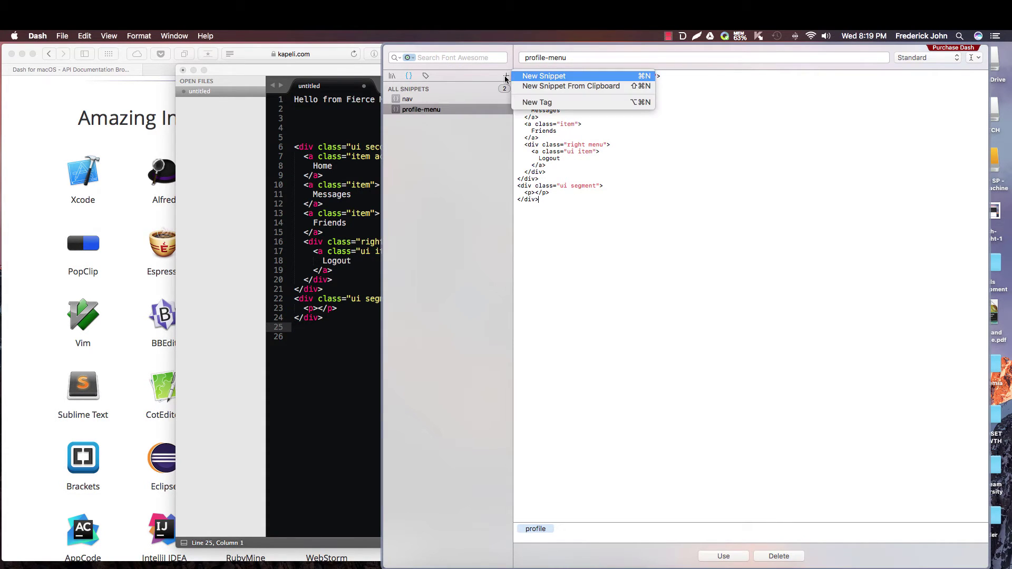
click(541, 77)
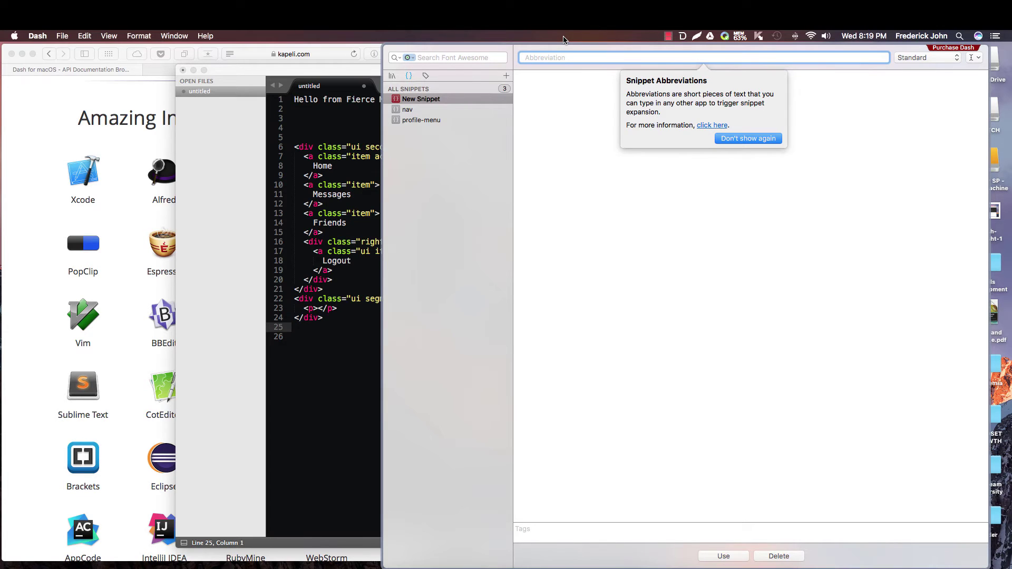
text(image-gallery)
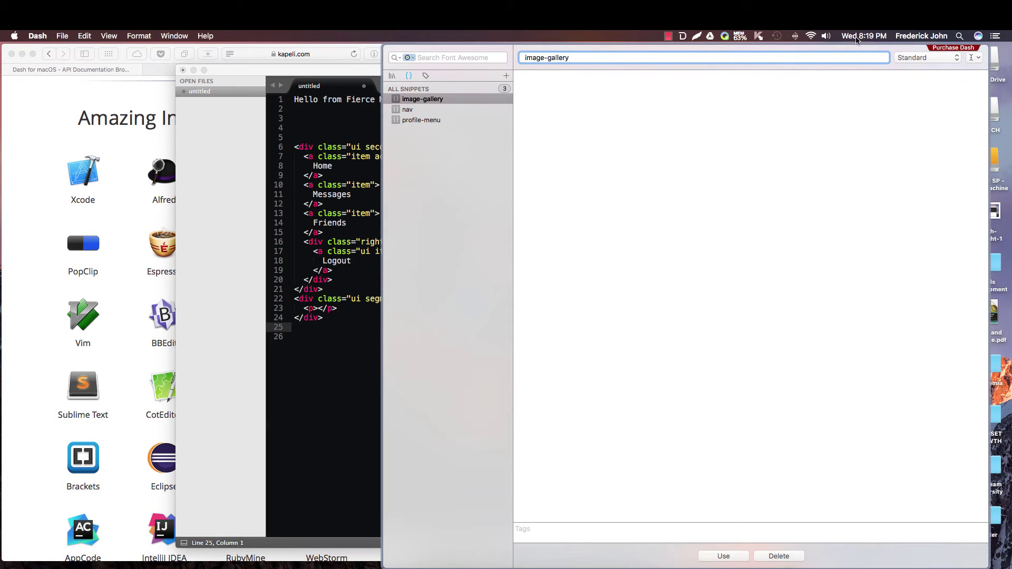
key(Tab)
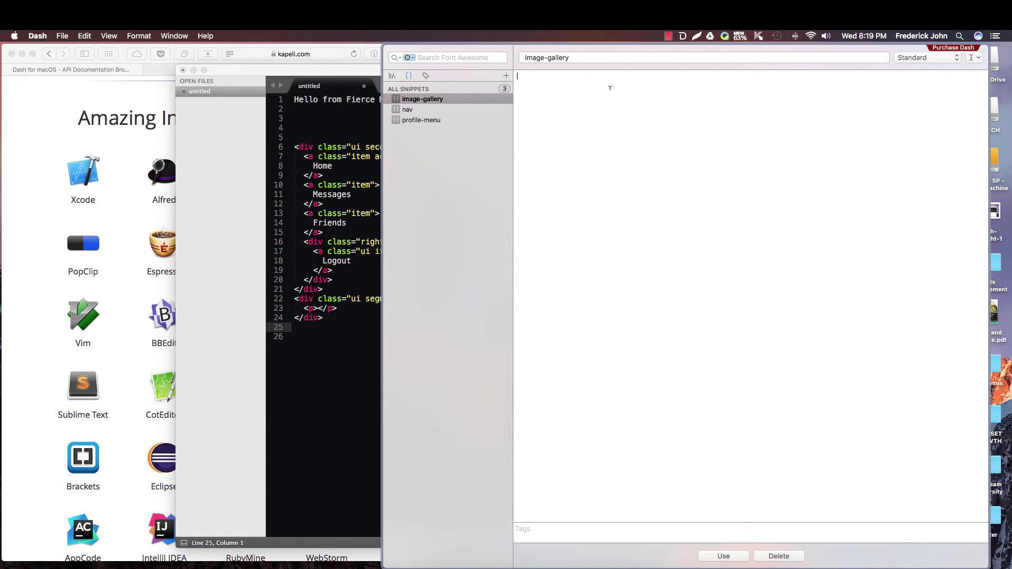
text(<code goes here>)
key(Return)
Try out the tags gallery, of and images on the image-gallery snippet and clear them all again
click(557, 538)
text(d)
text(dfdfdf)
text(gallery of )
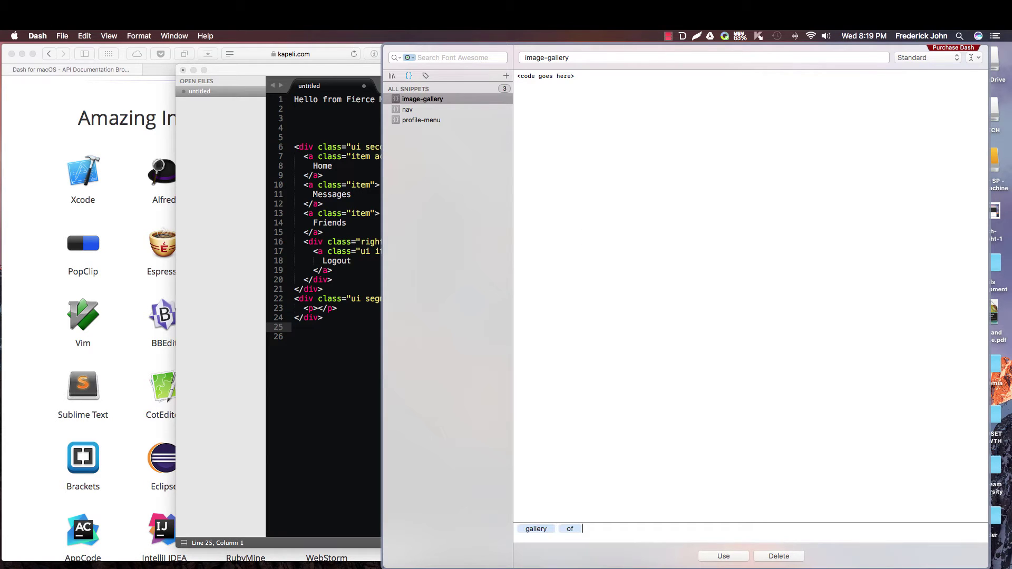
text(images)
key(BackSpace)
key(BackSpace)
key(BackSpace)
text(image)
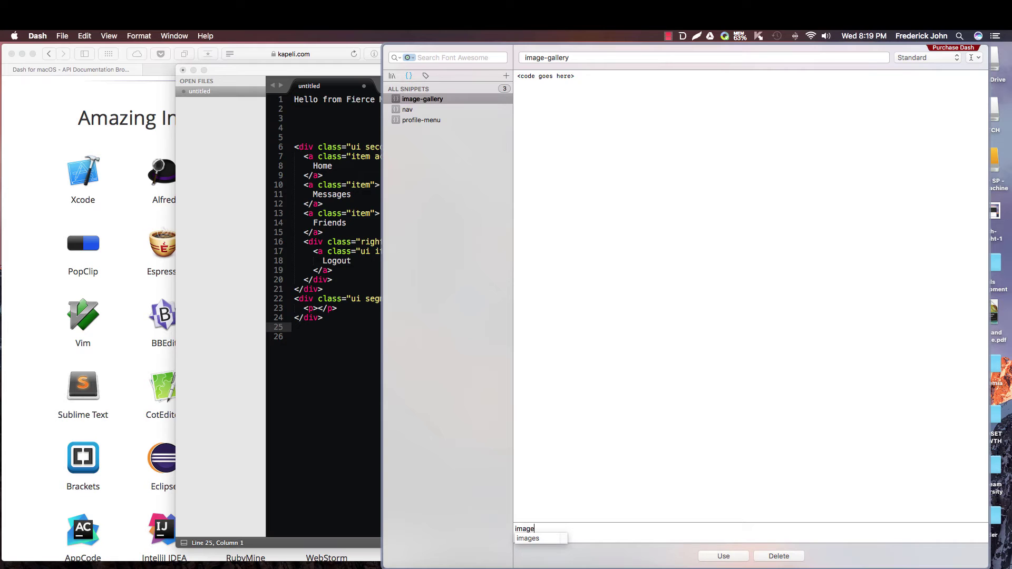
key(BackSpace)
key(BackSpace)
key(BackSpace)
key(BackSpace)
key(BackSpace)
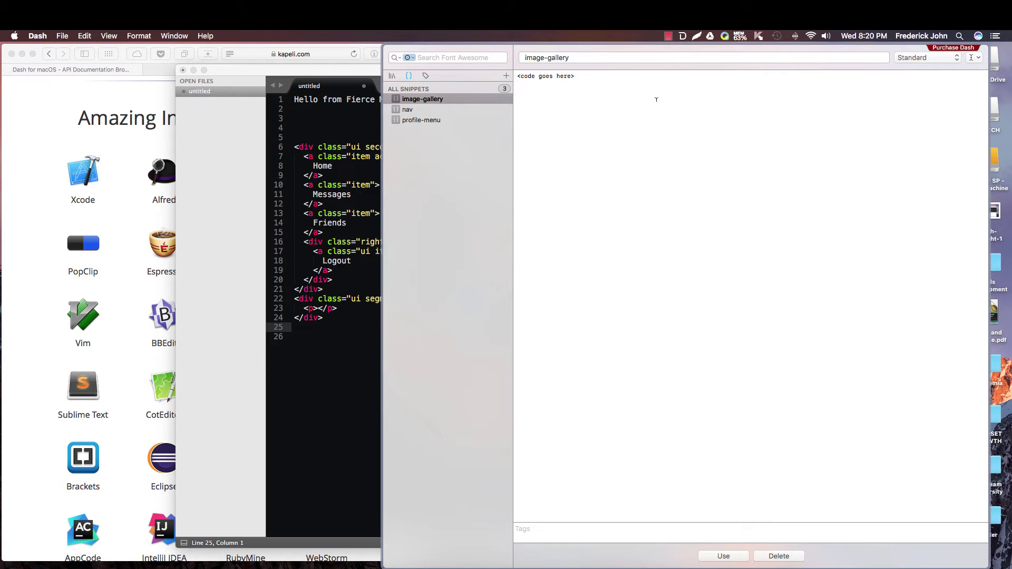
Insert the image-gallery snippet into the open Sublime Text file and replace the pasted line with blank lines
click(724, 556)
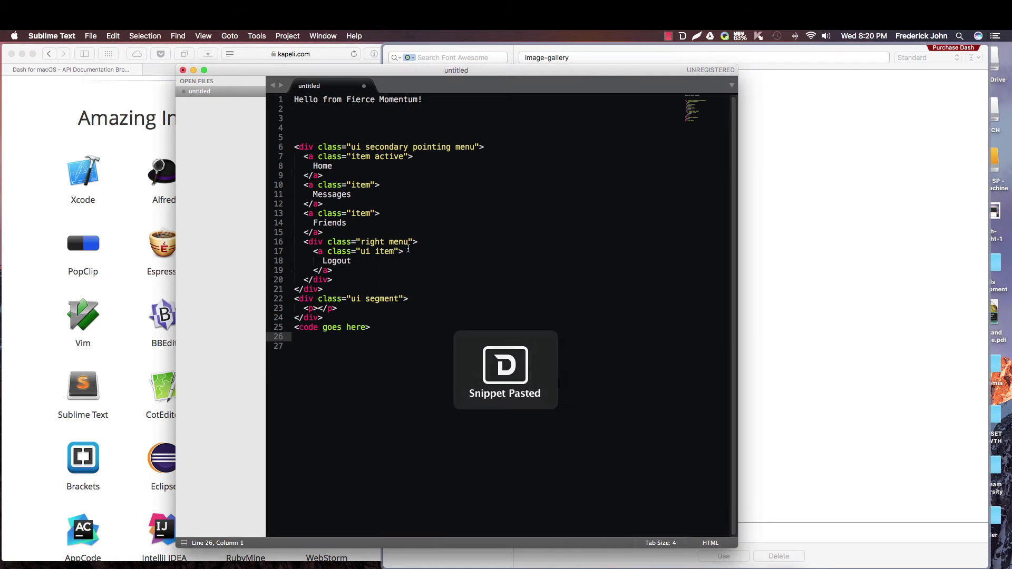
click(375, 331)
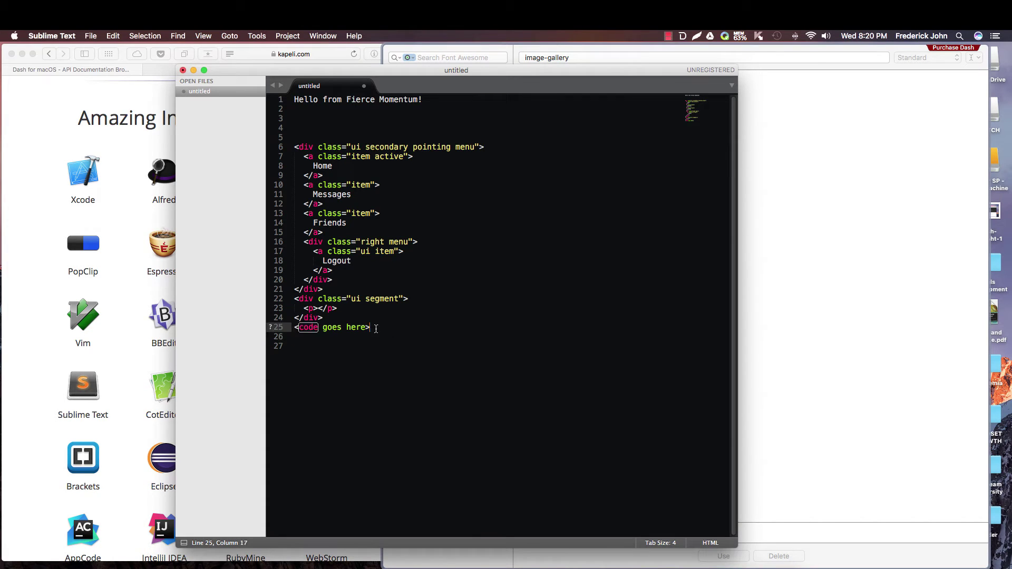
key(shift+super+Left)
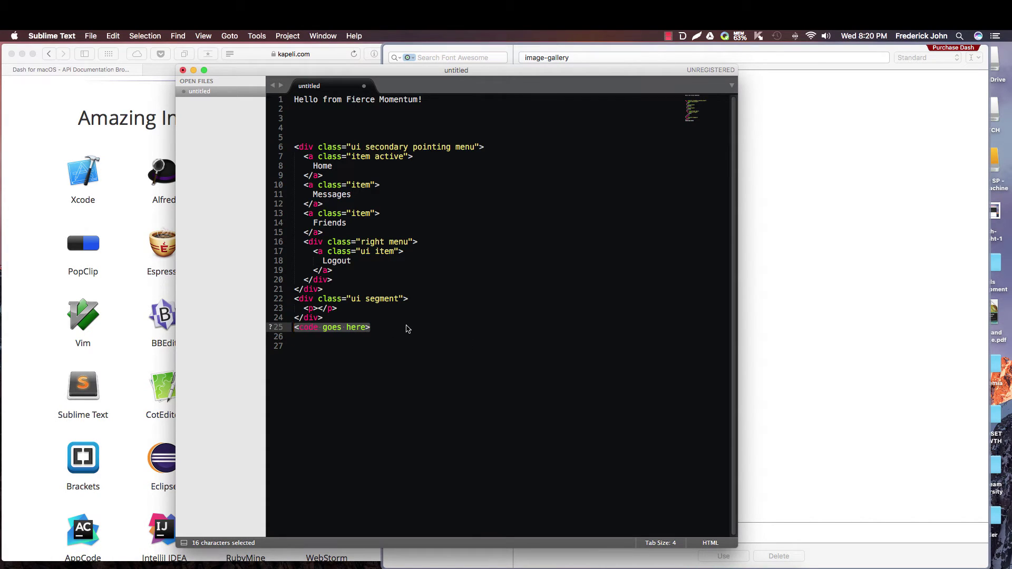
key(BackSpace)
key(Return)
key(Return)
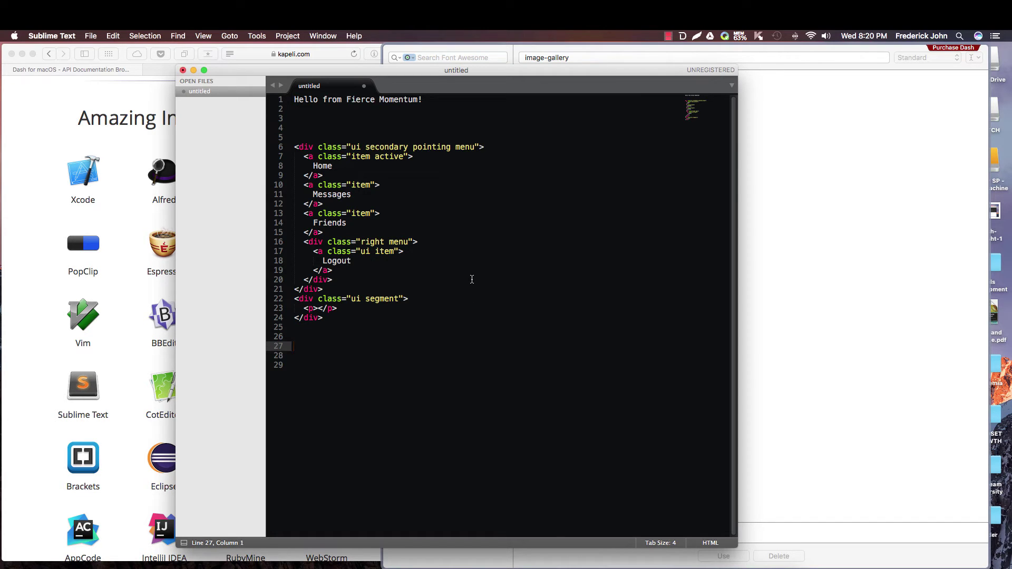
Create a new Sublime Text file and insert the image-gallery snippet from Dash into it
key(super+n)
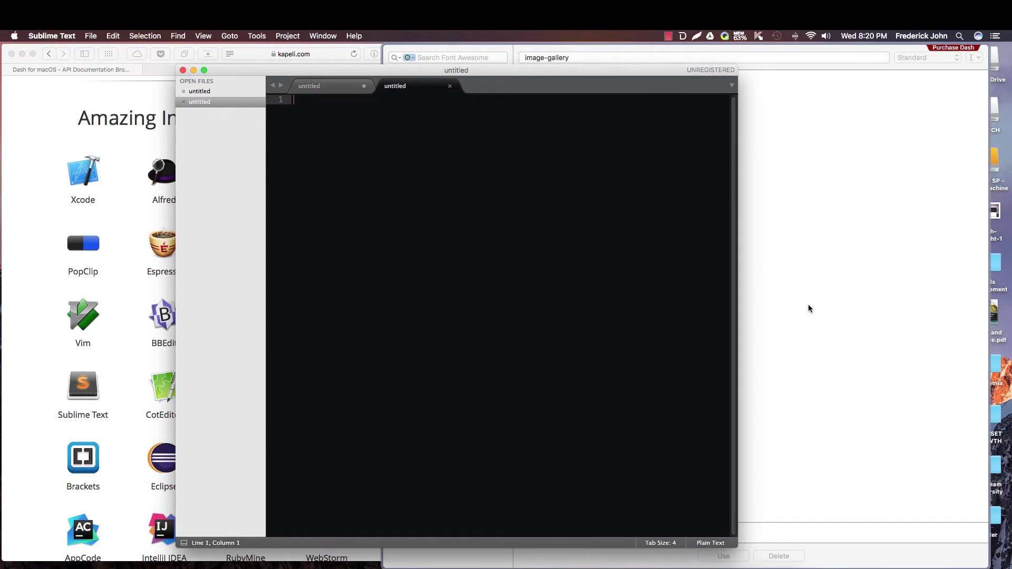
click(809, 308)
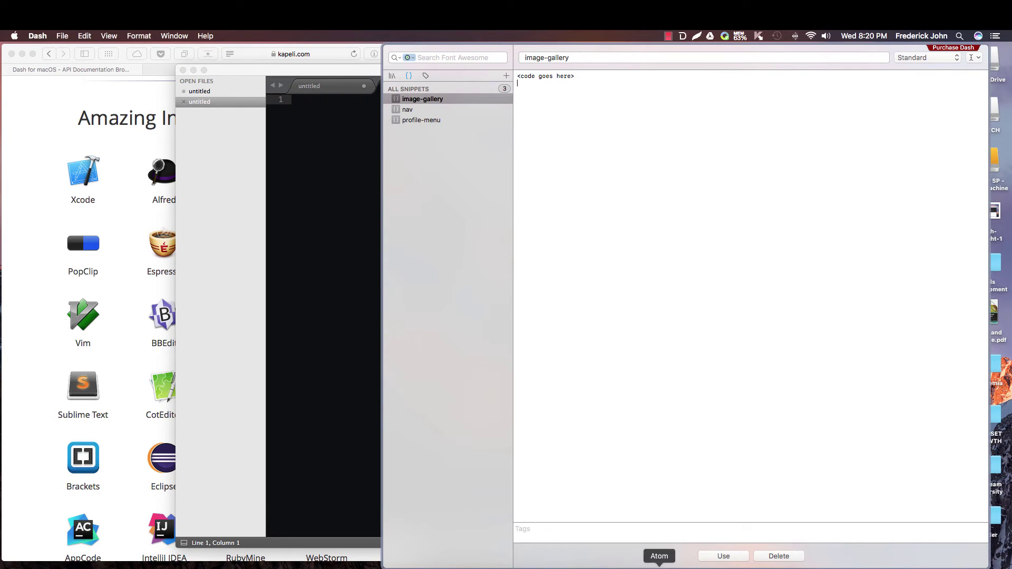
click(723, 556)
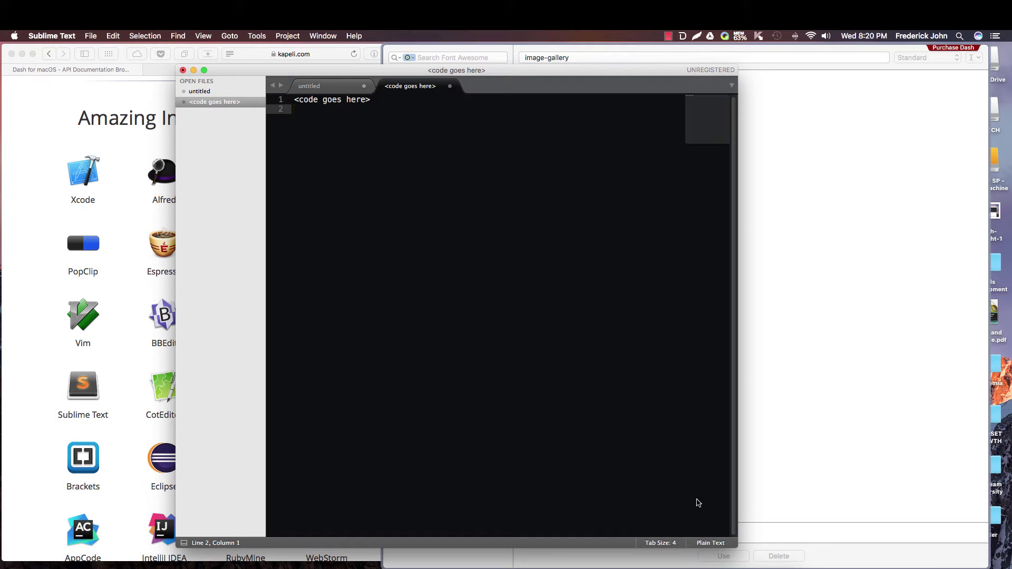
Set the syntax of the new Sublime Text file to HTML
click(706, 544)
mouse_move(704, 546)
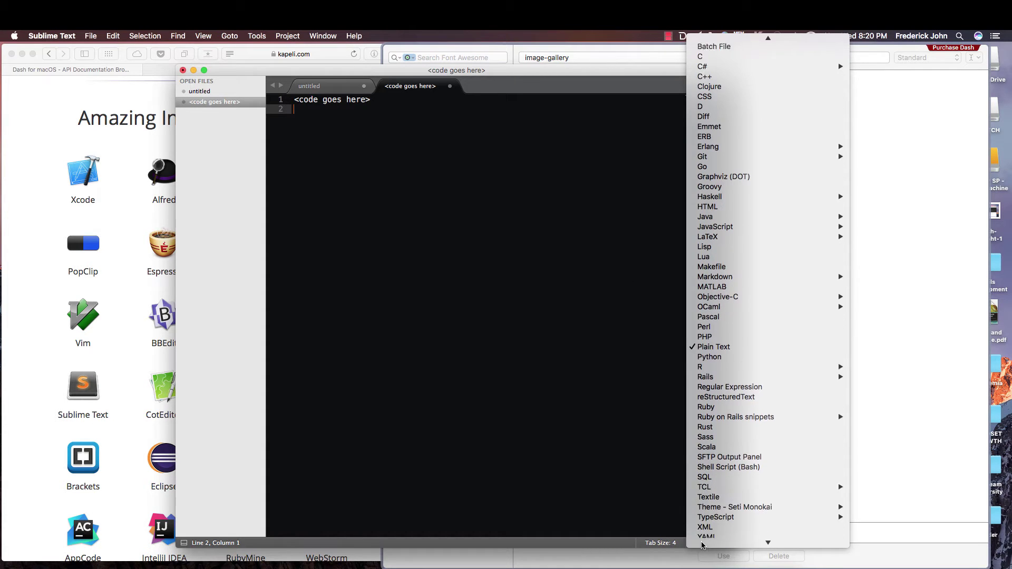
click(706, 201)
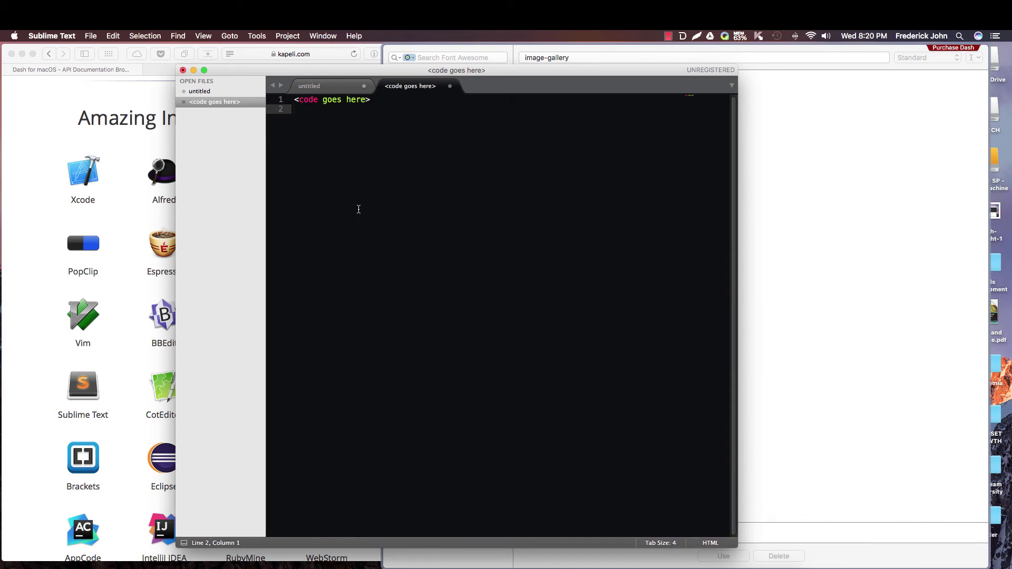
Replace the "<code goes here>" line in the new file with the profile-menu snippet from Dash
key(Up)
key(super+shift+Right)
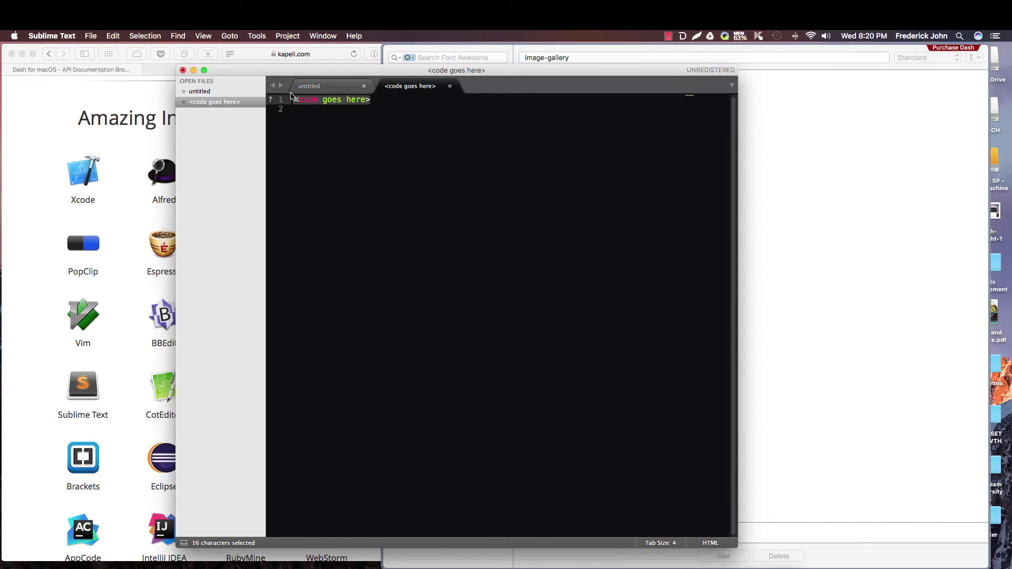
click(842, 314)
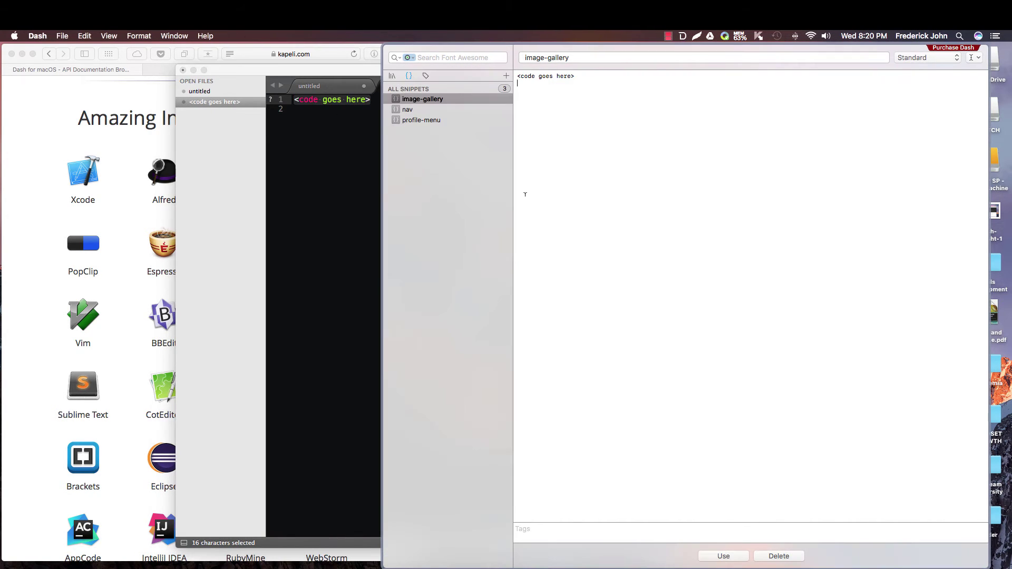
click(421, 119)
click(724, 556)
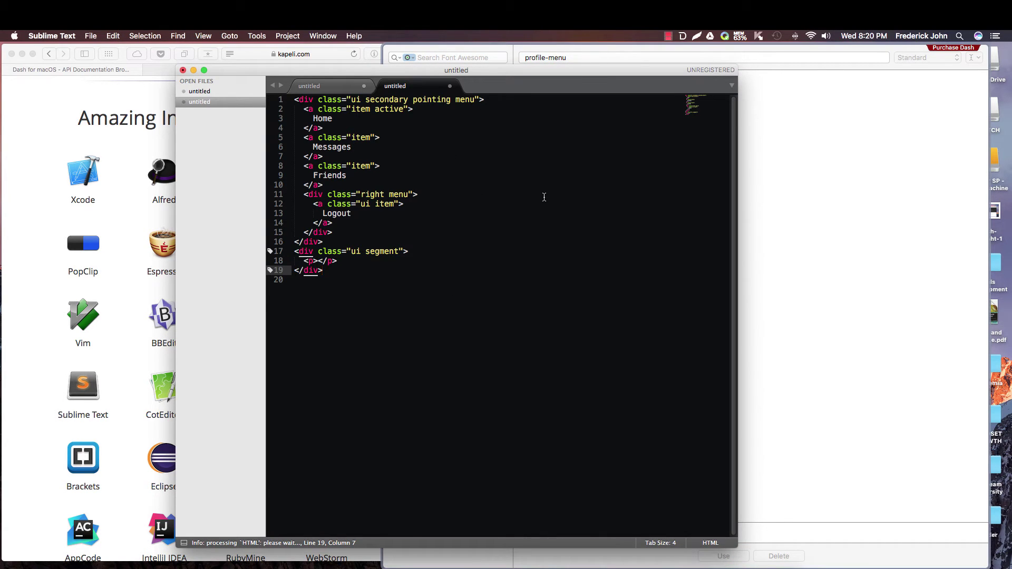
click(848, 257)
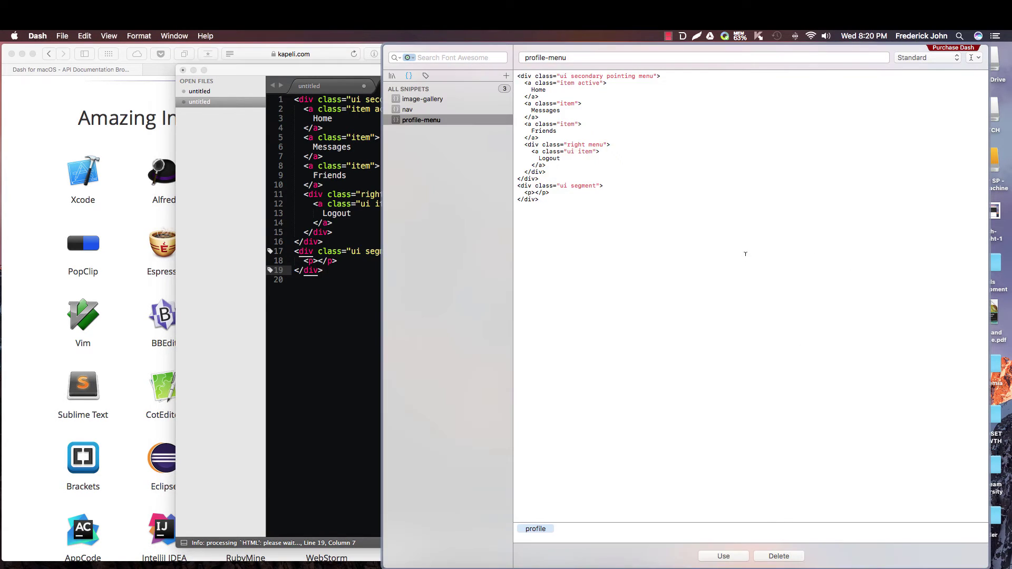
click(294, 362)
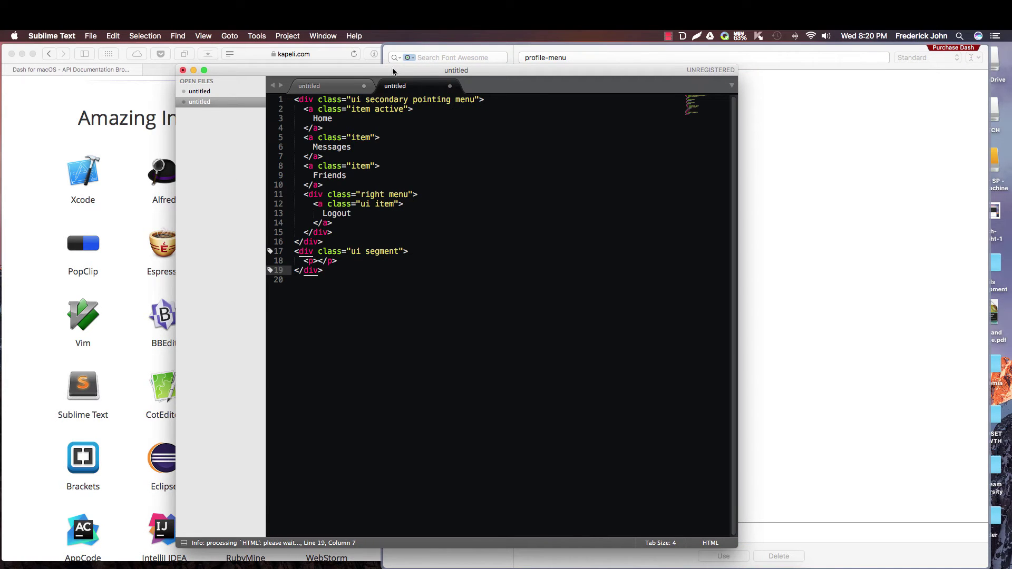
drag(391, 69, 373, 67)
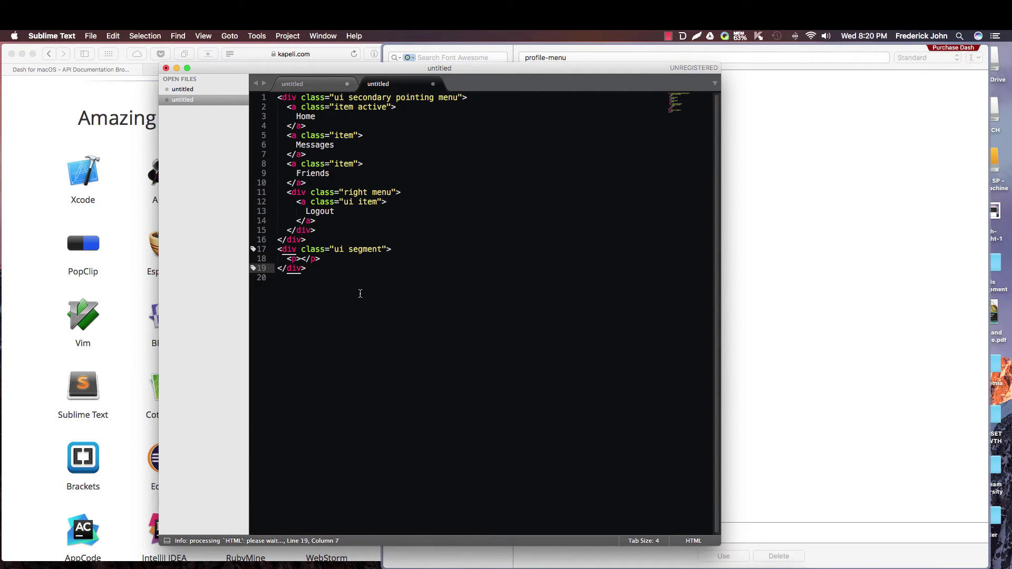
click(756, 373)
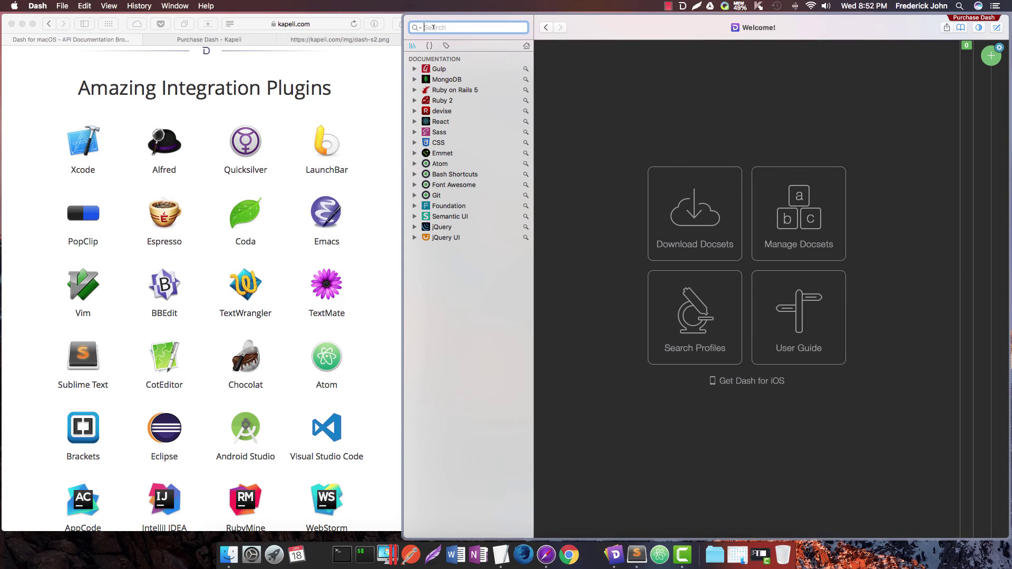
Search all docsets in Dash for "link", skim the matching entries, and clear the search
text(link)
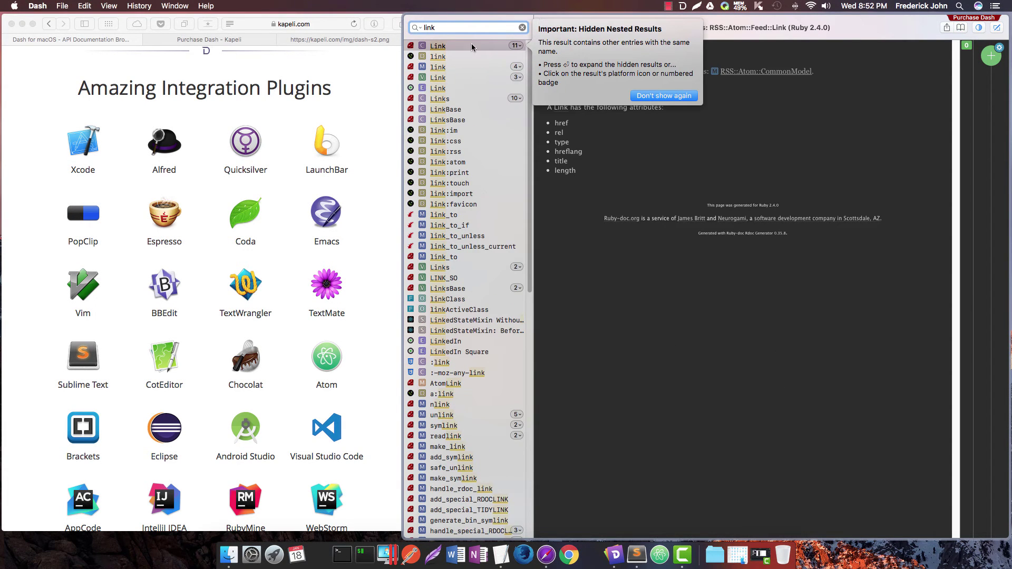
scroll(446, 71, down, 1)
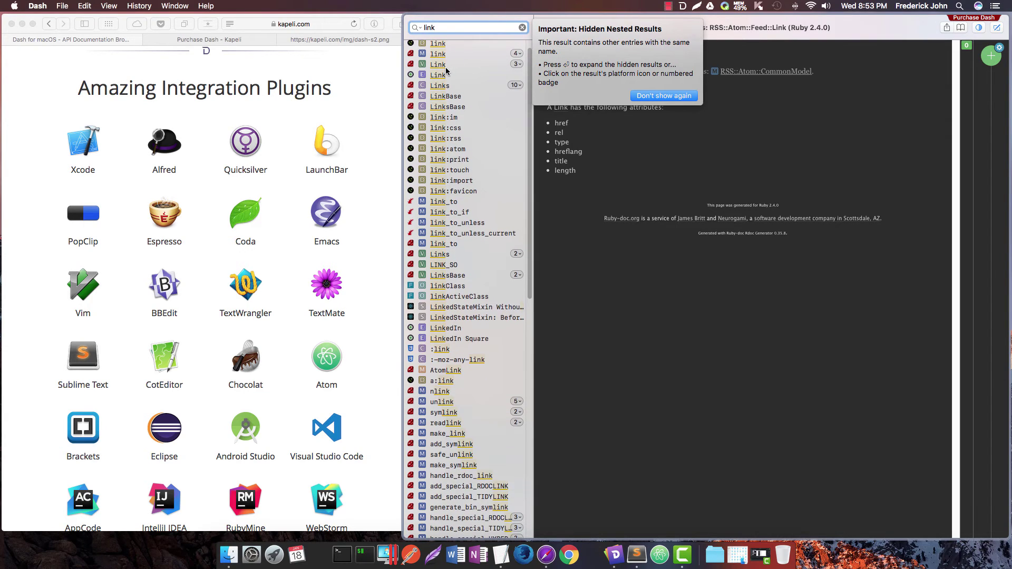
scroll(446, 71, up, 1)
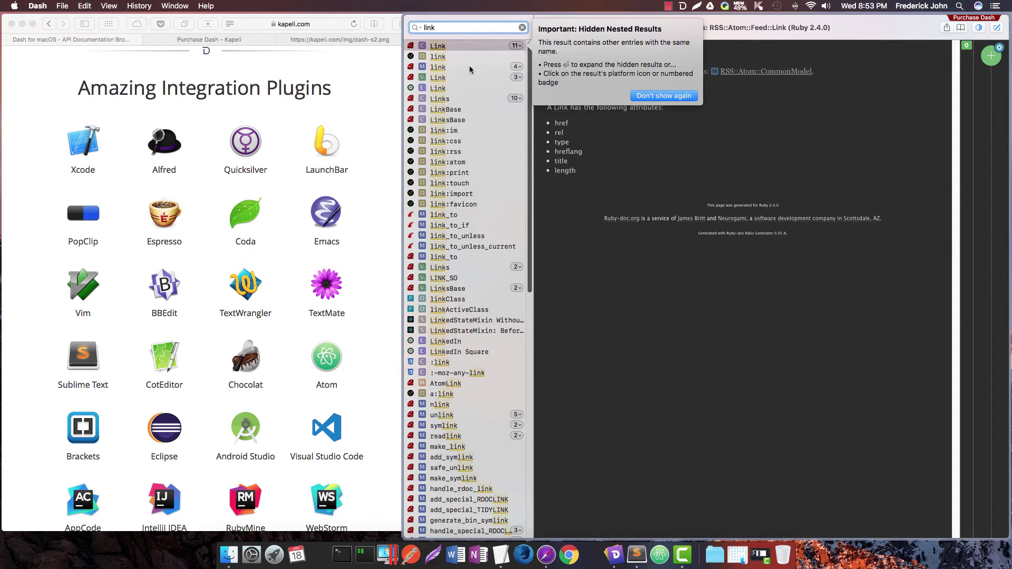
key(Escape)
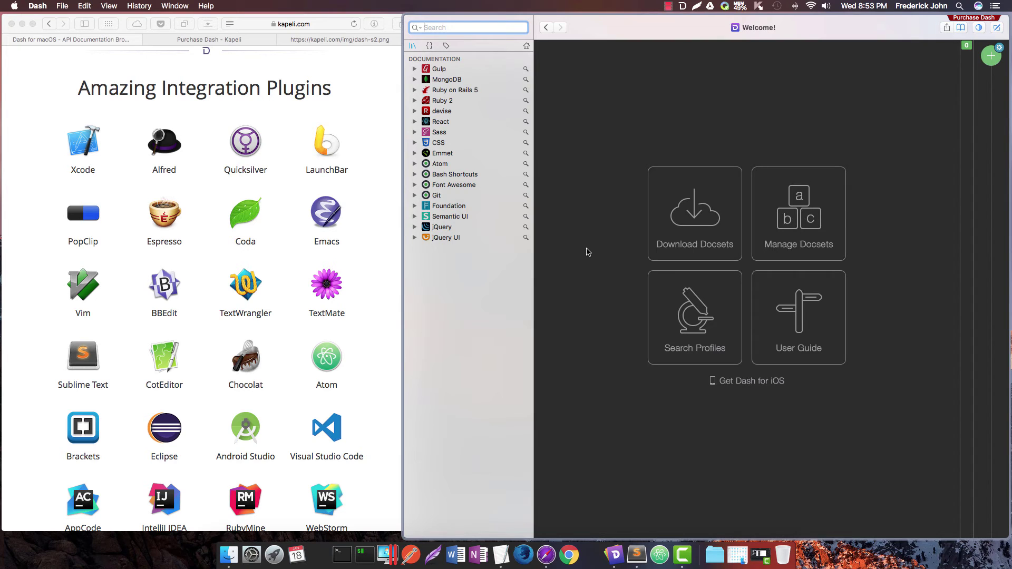
Review the triggers and docsets of the Rails Development and Default search profiles
key(super+r)
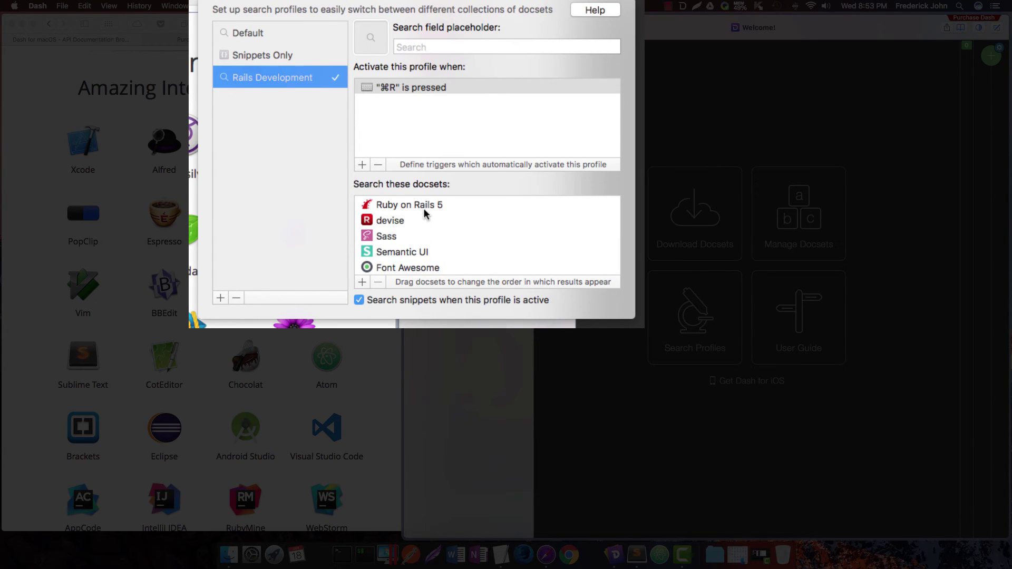
click(261, 36)
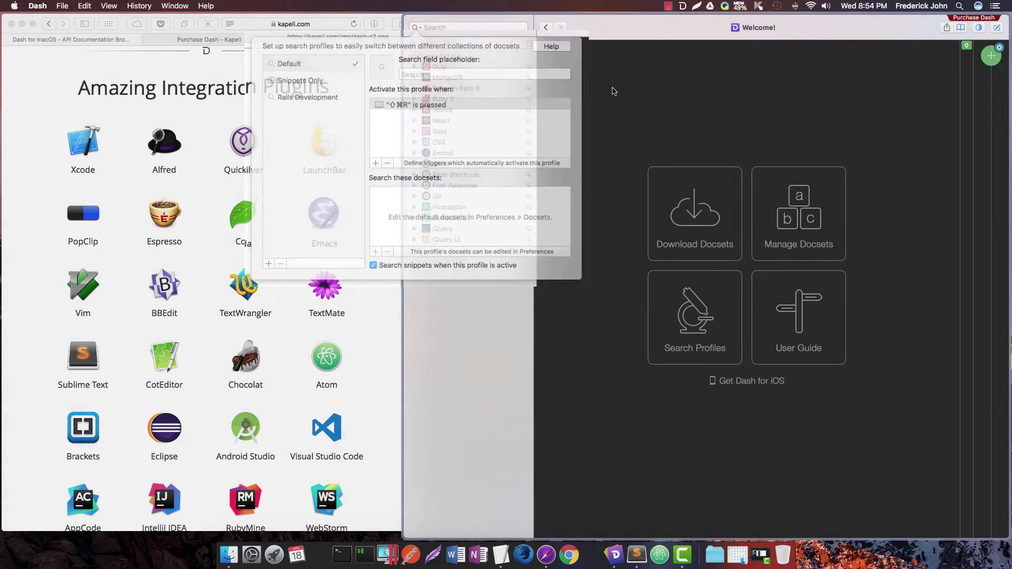
Switch back and forth between the Rails Development and Default search profiles, ending on Rails Development
key(super+r)
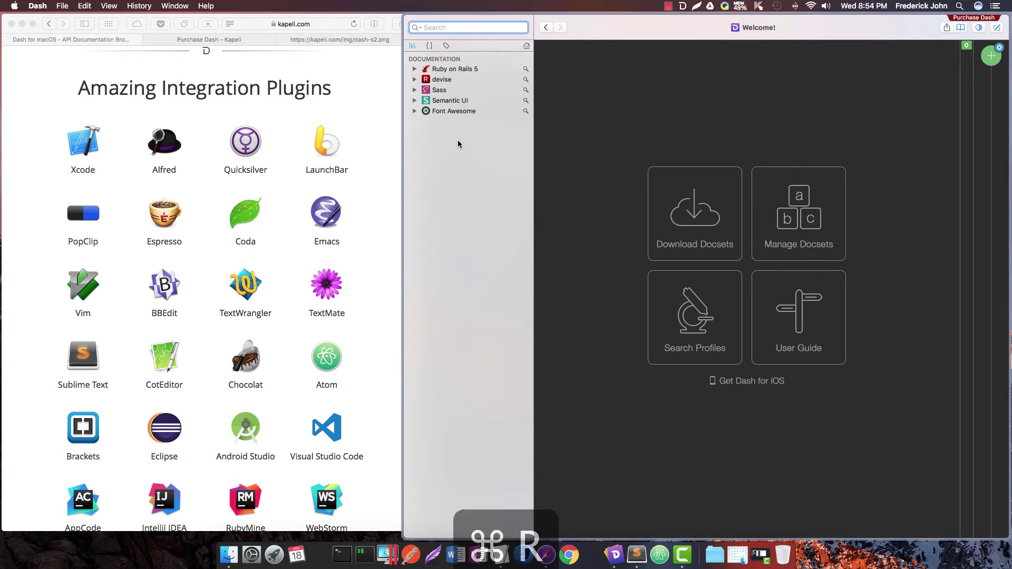
key(shift+super+r)
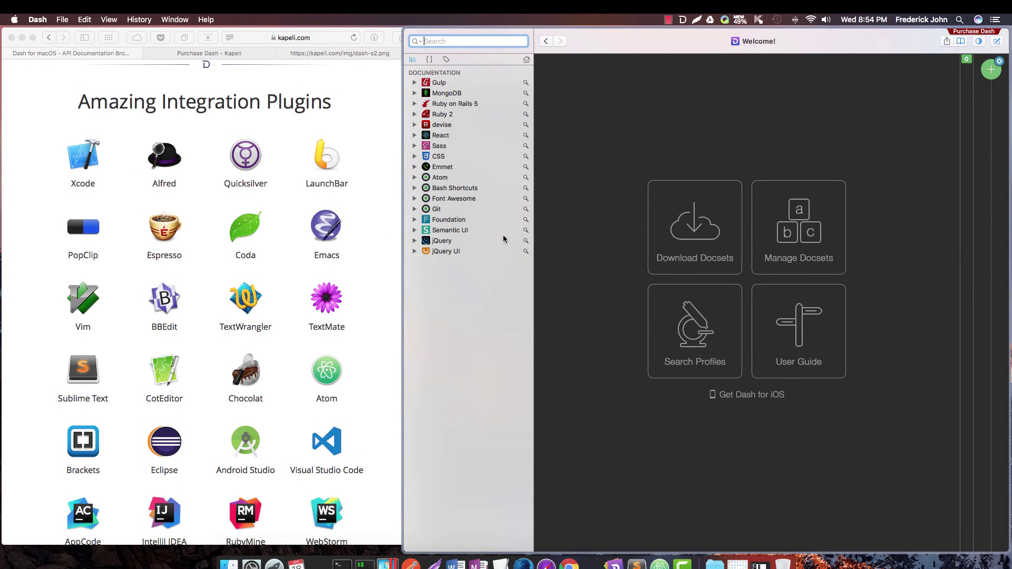
key(super+r)
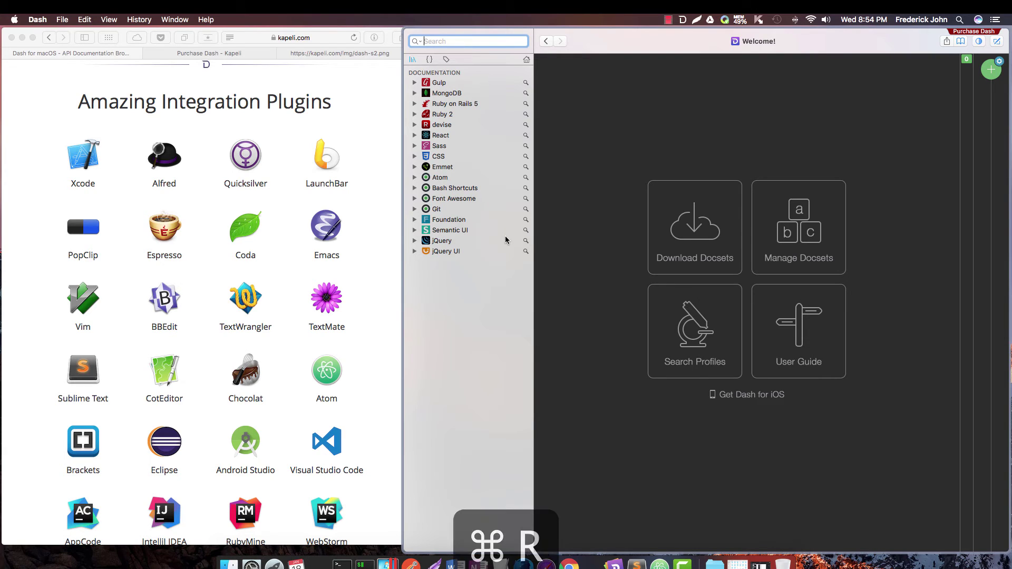
key(shift+super+r)
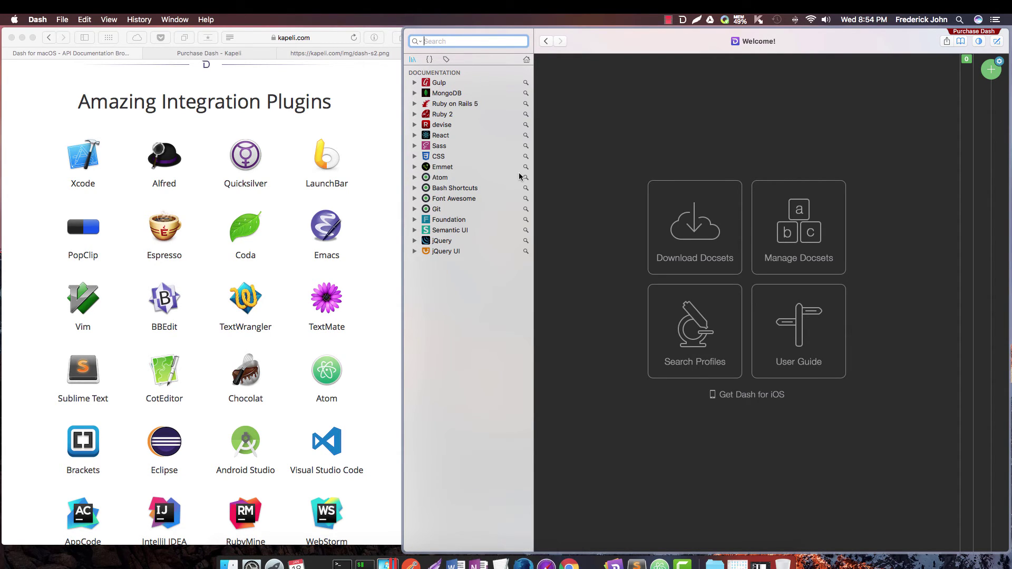
key(super+r)
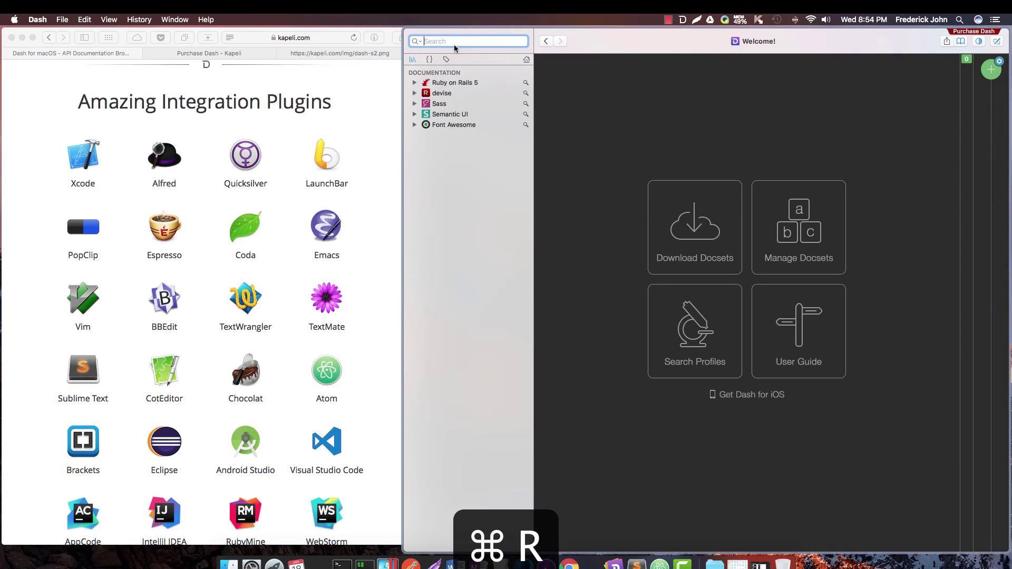
Search the Rails Development docsets for "link_to", dismiss the new annotation form, and read the method's documentation
text(link_to)
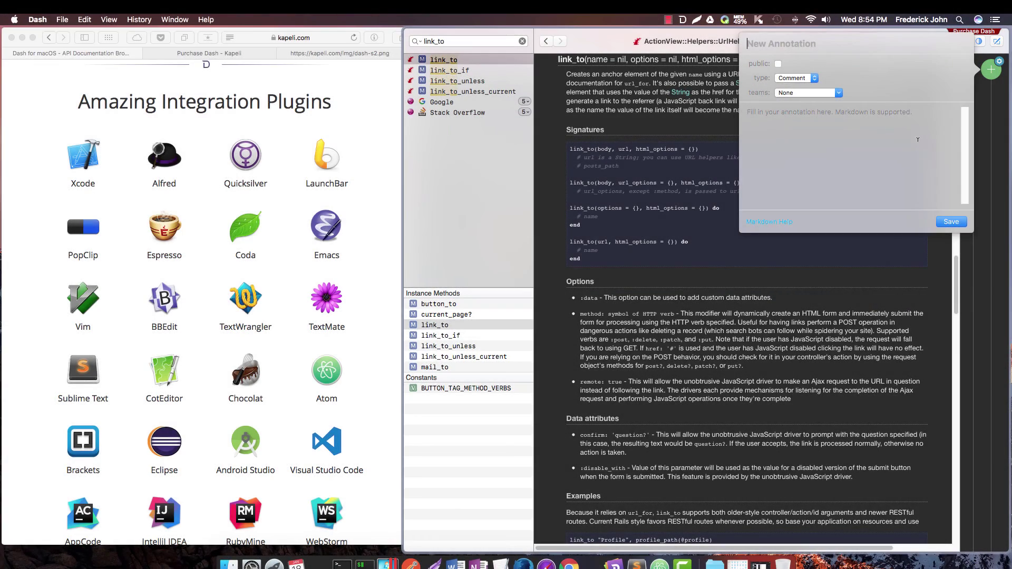
click(919, 289)
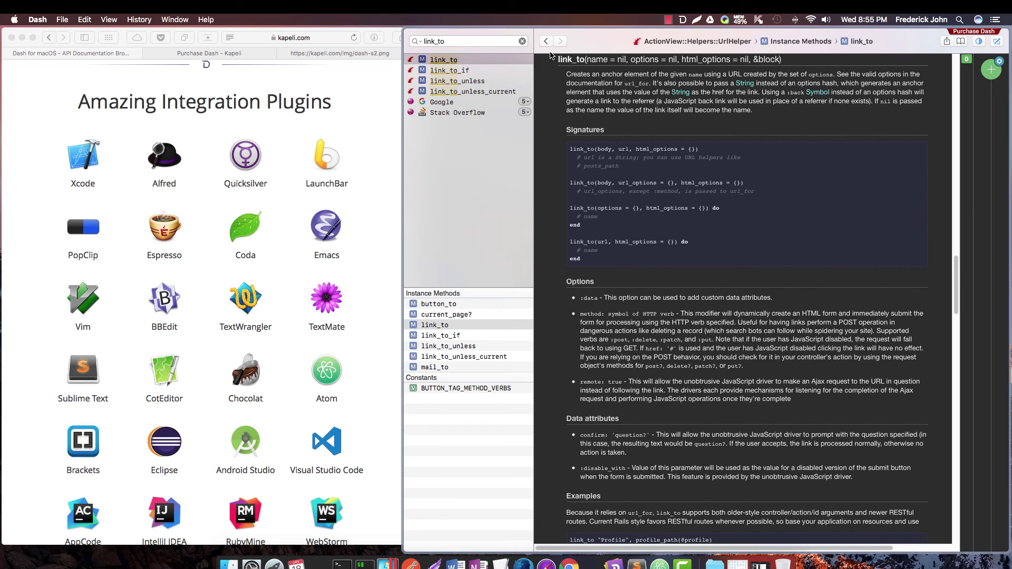
scroll(610, 82, down, 3)
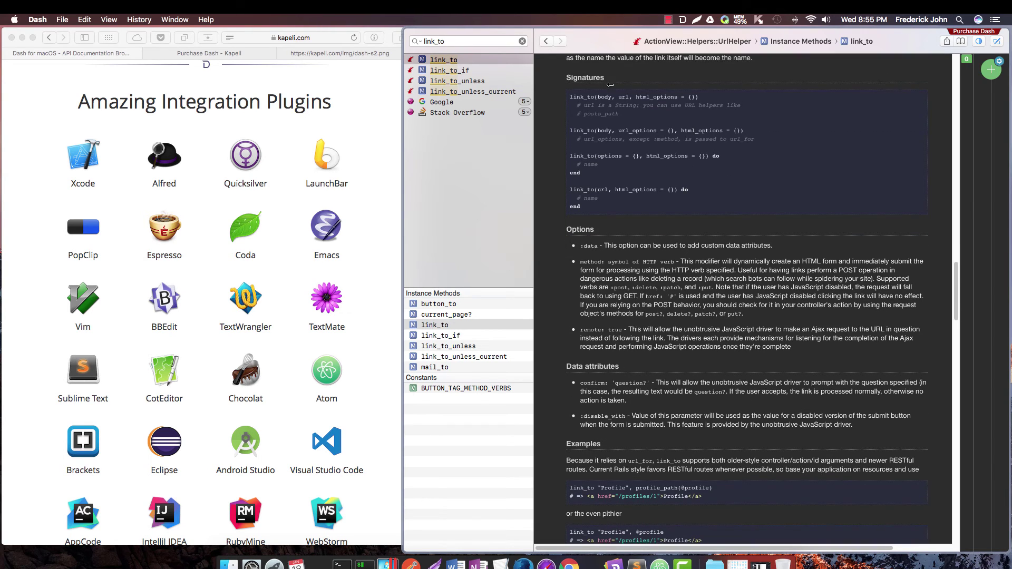
Clear the search and create an empty snippet with the abbreviation link_to, keeping its syntax set to Standard
click(523, 41)
click(429, 60)
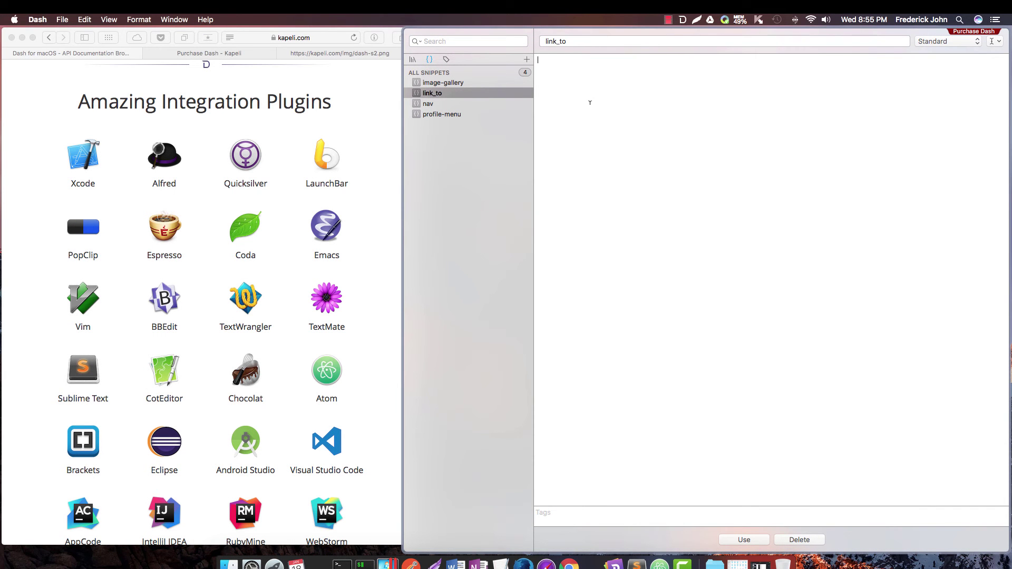
click(927, 42)
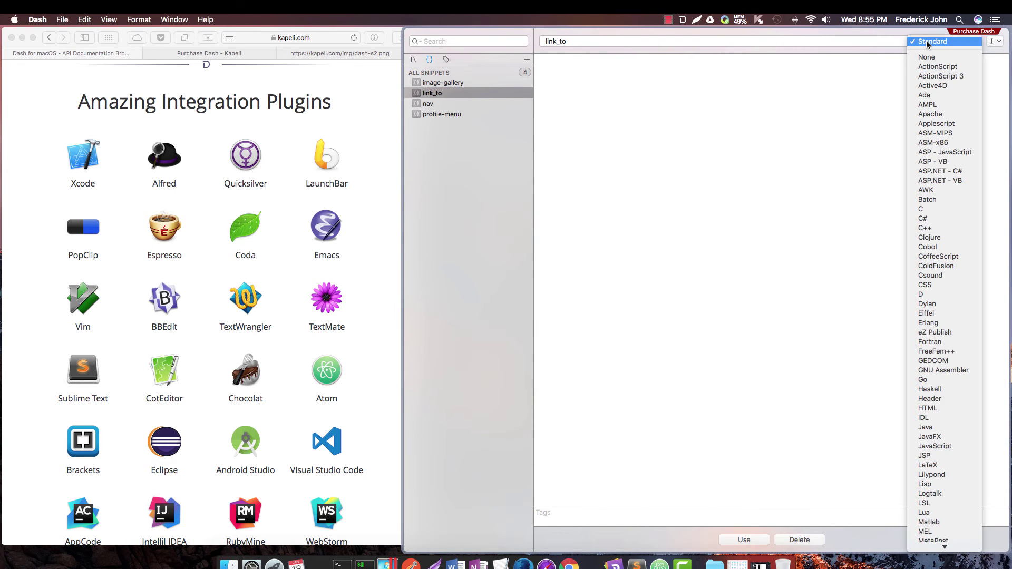
scroll(937, 252, down, 5)
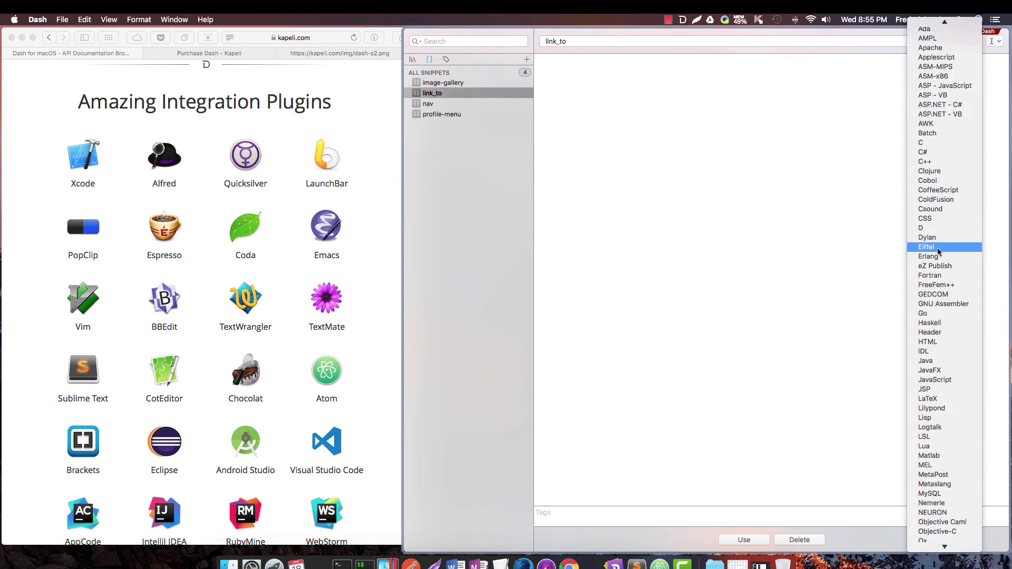
scroll(937, 252, up, 5)
click(712, 215)
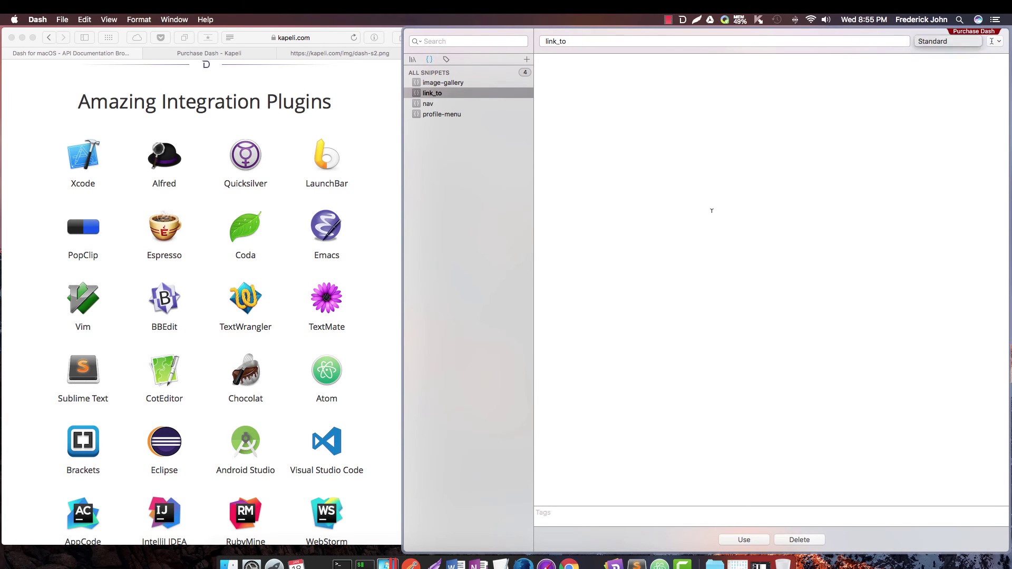
Search the documentation for "link_to", check the snippet result, and open the Ruby on Rails link_to method
click(413, 59)
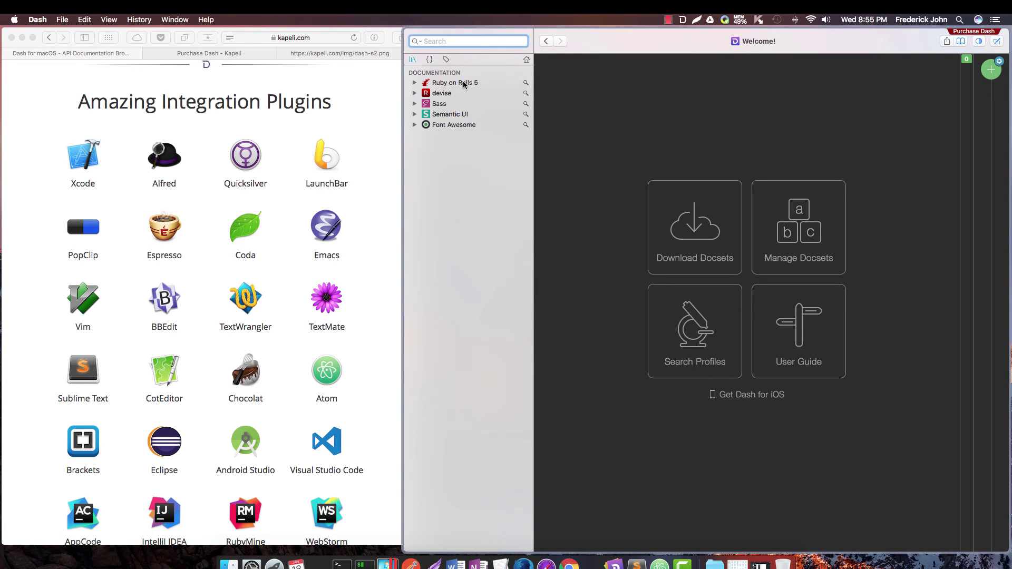
text(link_to)
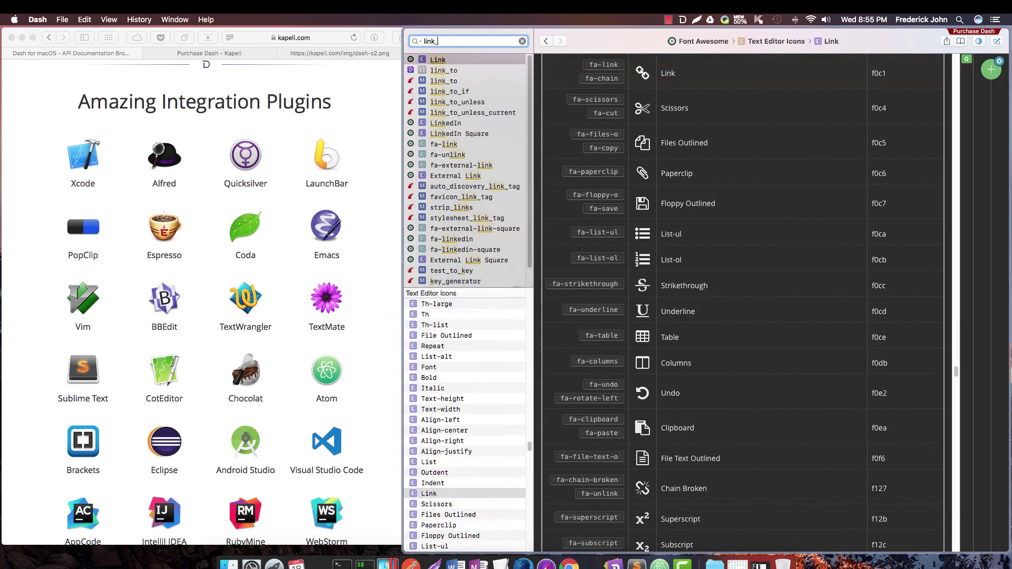
key(super+a)
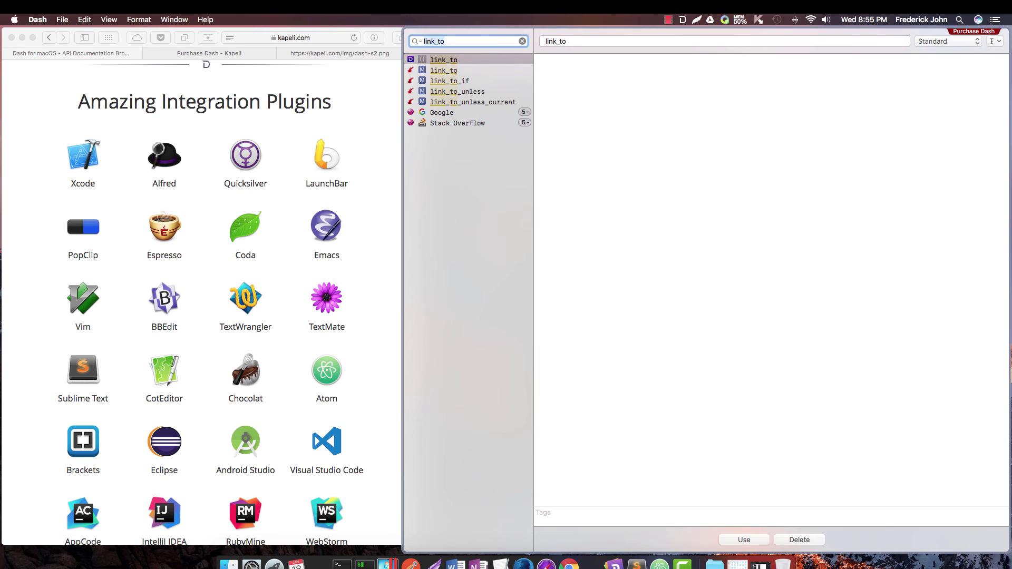
click(439, 61)
click(441, 72)
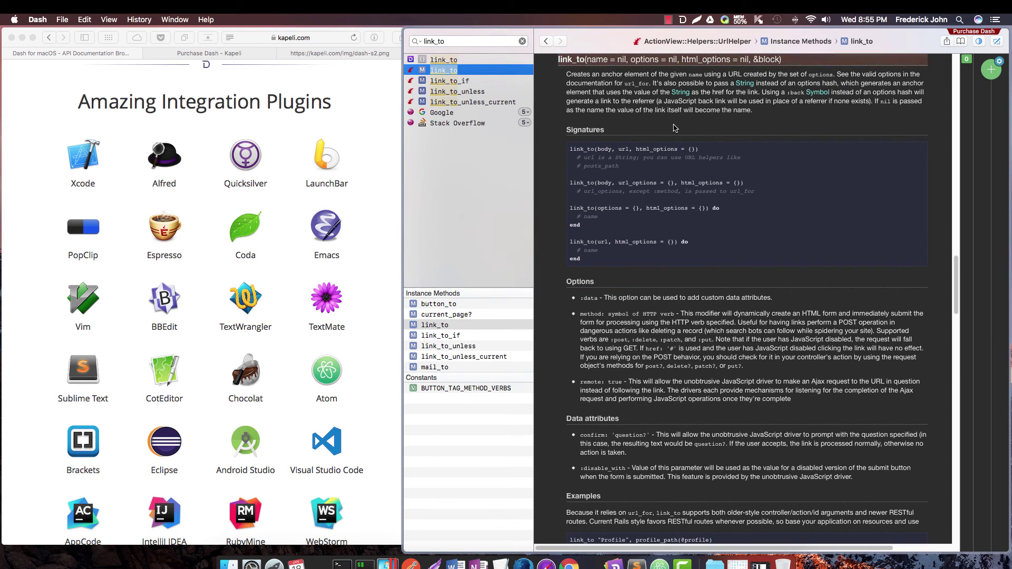
Copy the ERB block example code from the Examples section of the link_to documentation
scroll(675, 127, down, 3)
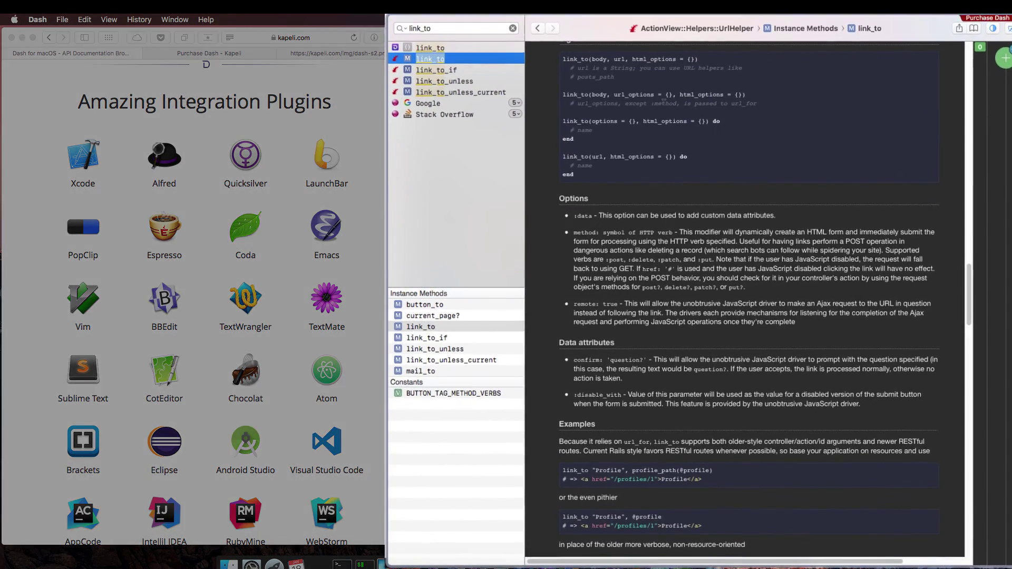
scroll(625, 336, down, 2)
scroll(578, 400, down, 3)
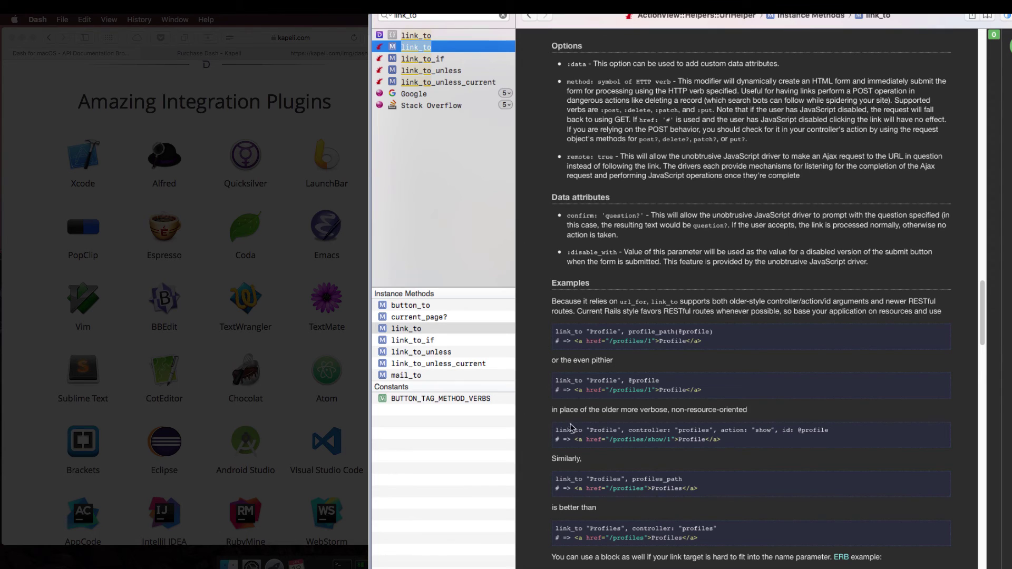
scroll(558, 350, down, 5)
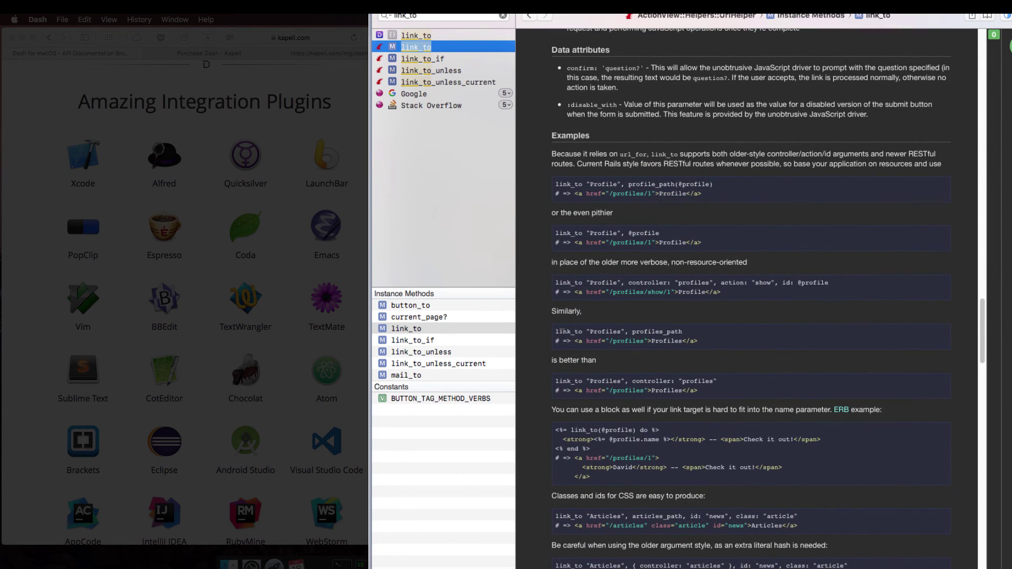
drag(555, 432, 636, 469)
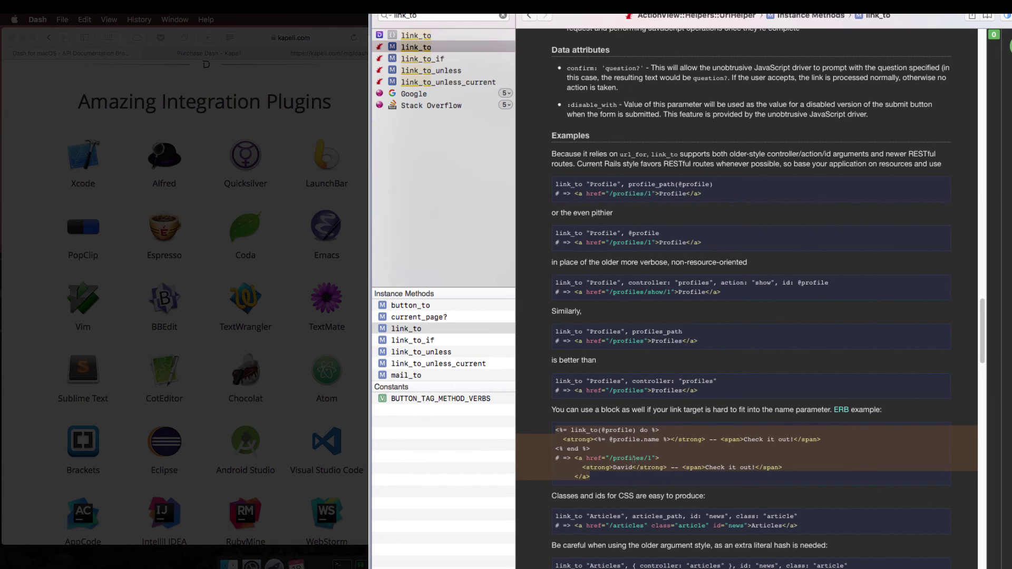
key(super+c)
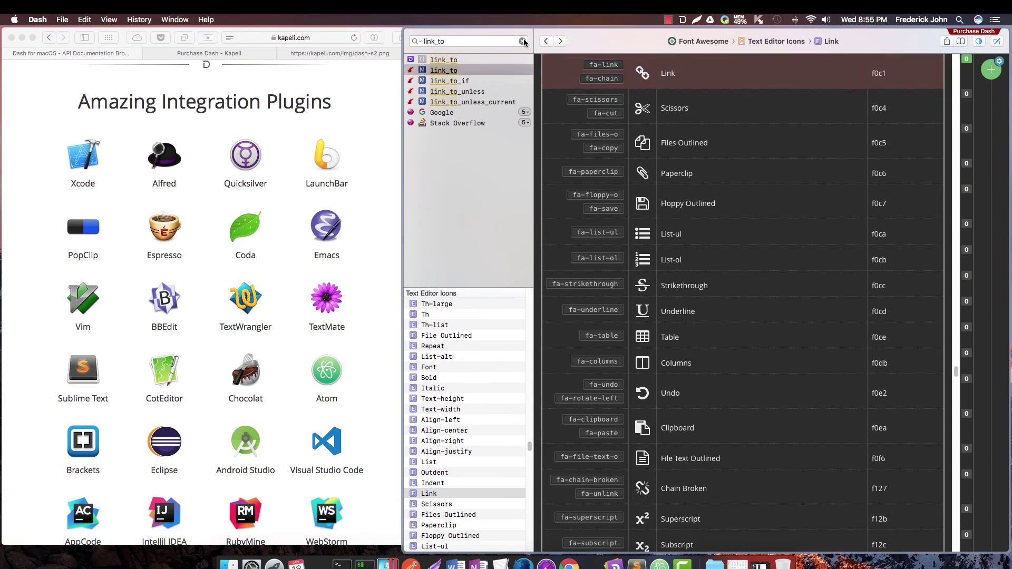
Clear the search and show the saved snippets with the empty link_to snippet selected
click(522, 41)
click(429, 60)
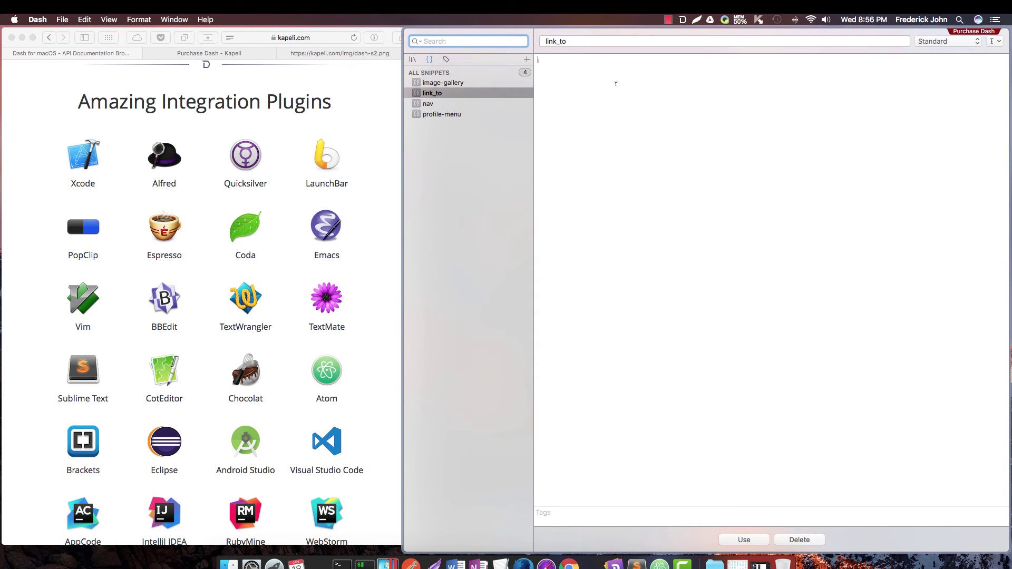
click(616, 83)
right_click(615, 86)
click(452, 55)
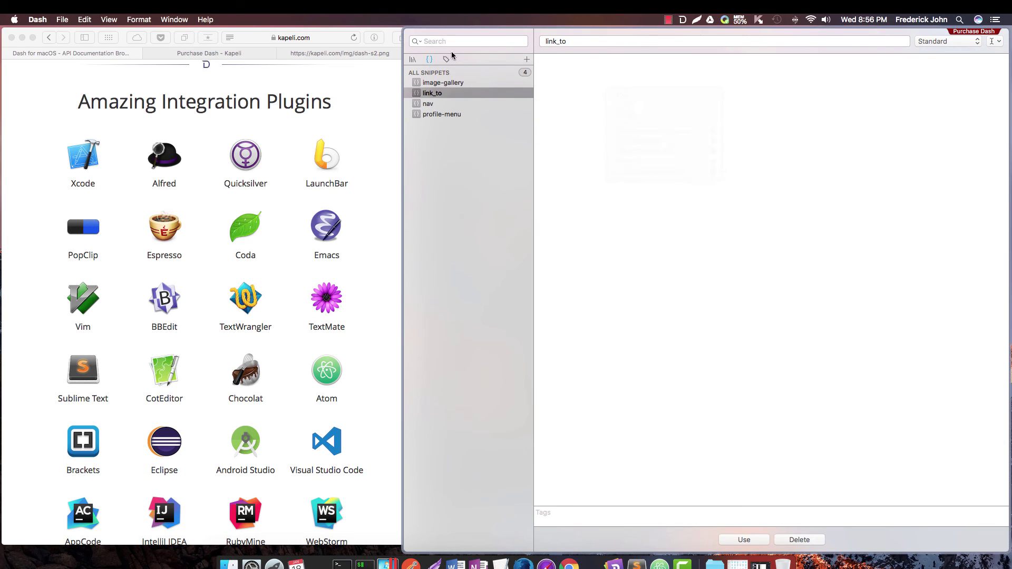
Create a new snippet from the copied ERB code with the abbreviation link_to and the tag link
click(526, 59)
click(545, 69)
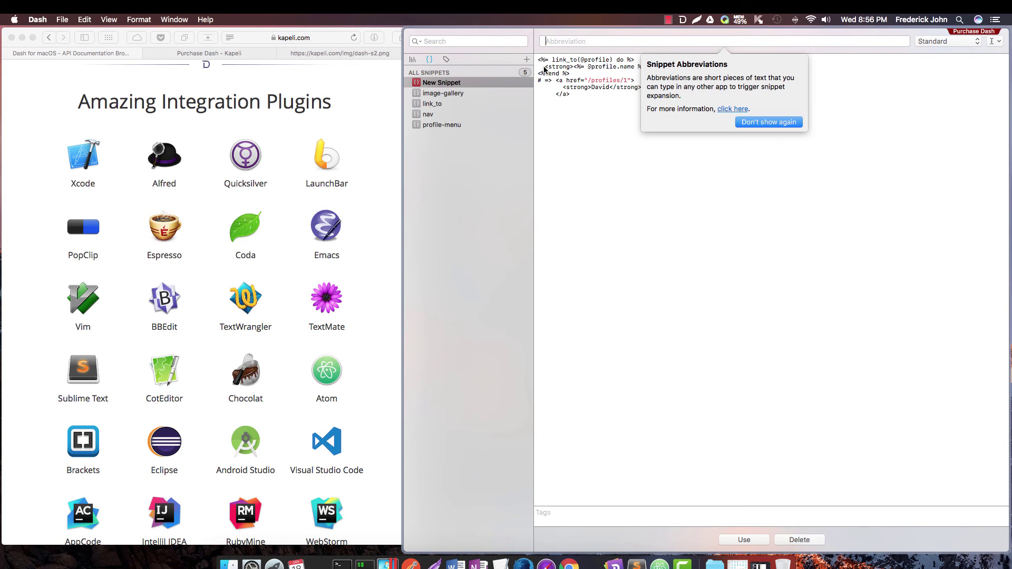
click(576, 42)
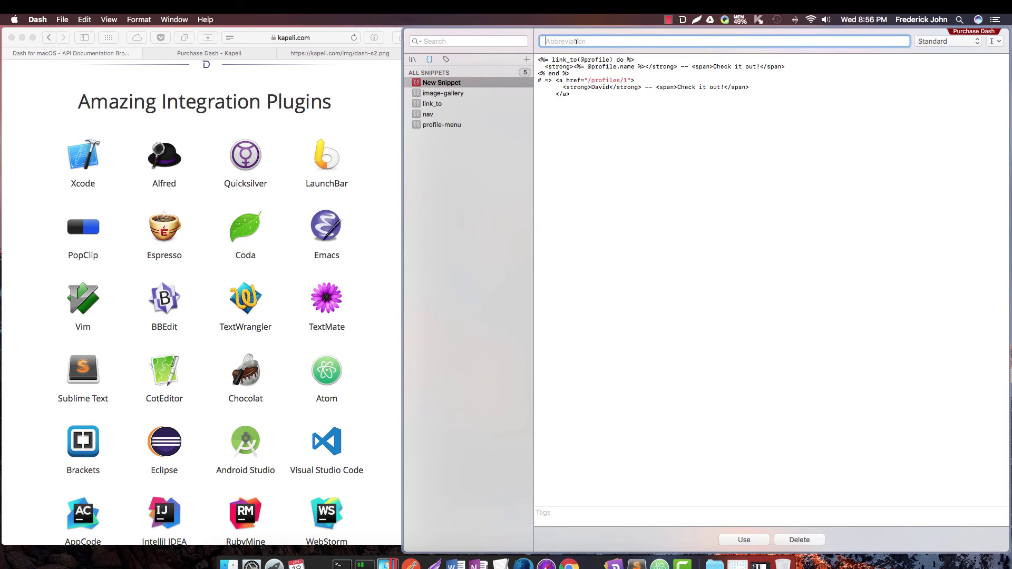
text(link)
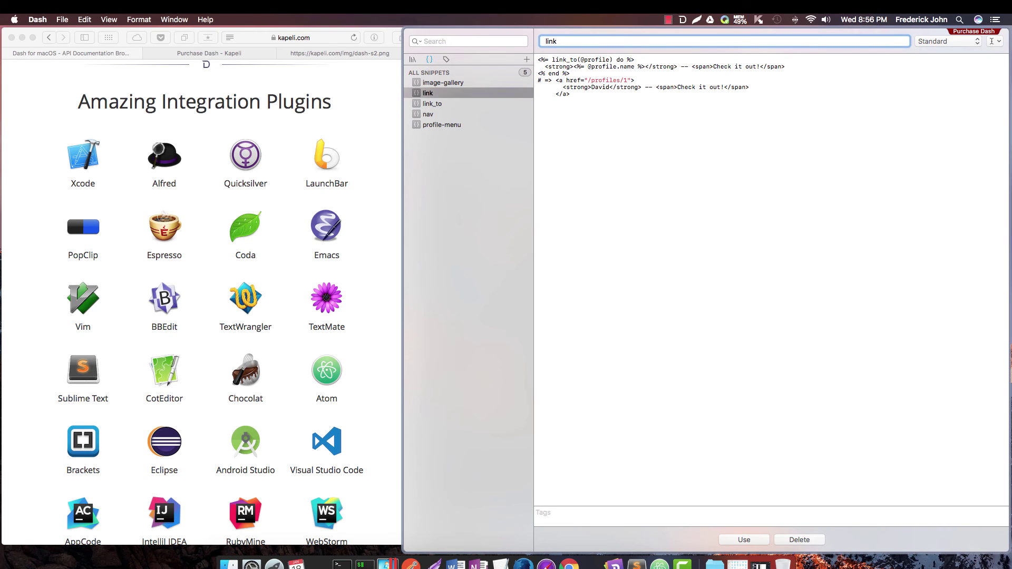
text(_to)
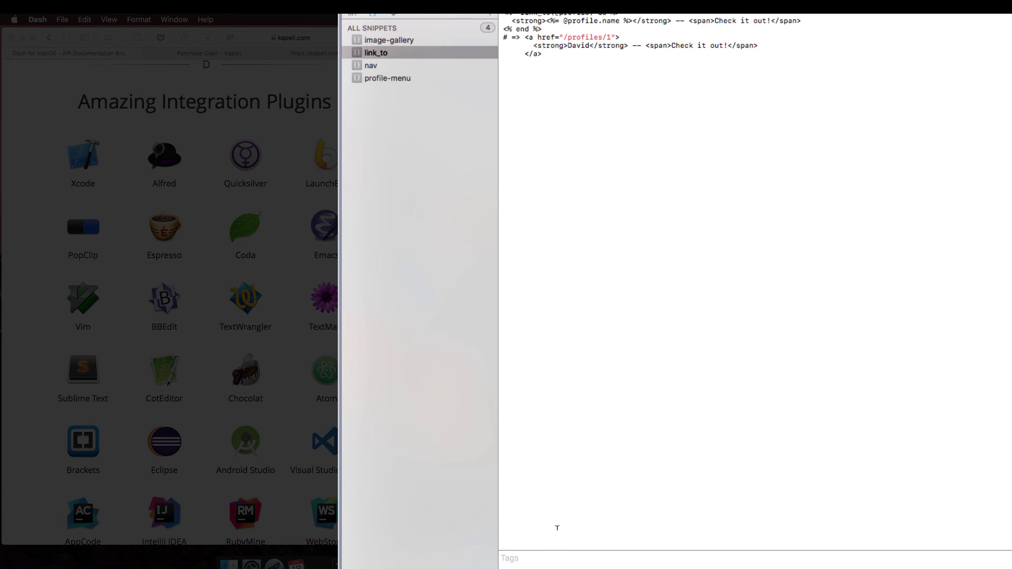
text(nk)
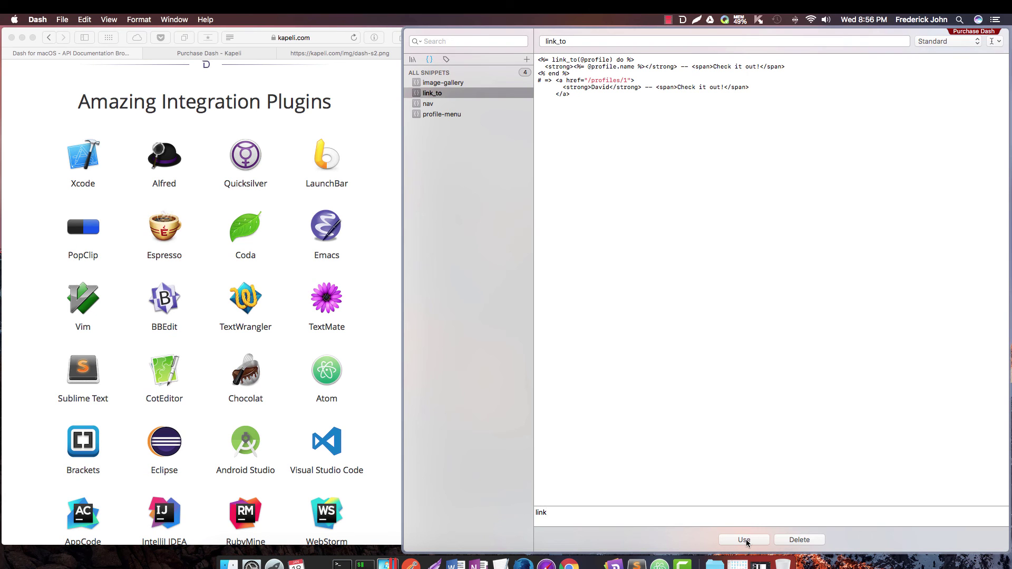
Put the link_to snippet to use, then switch to Sublime Text and create a new empty file
click(746, 540)
click(637, 563)
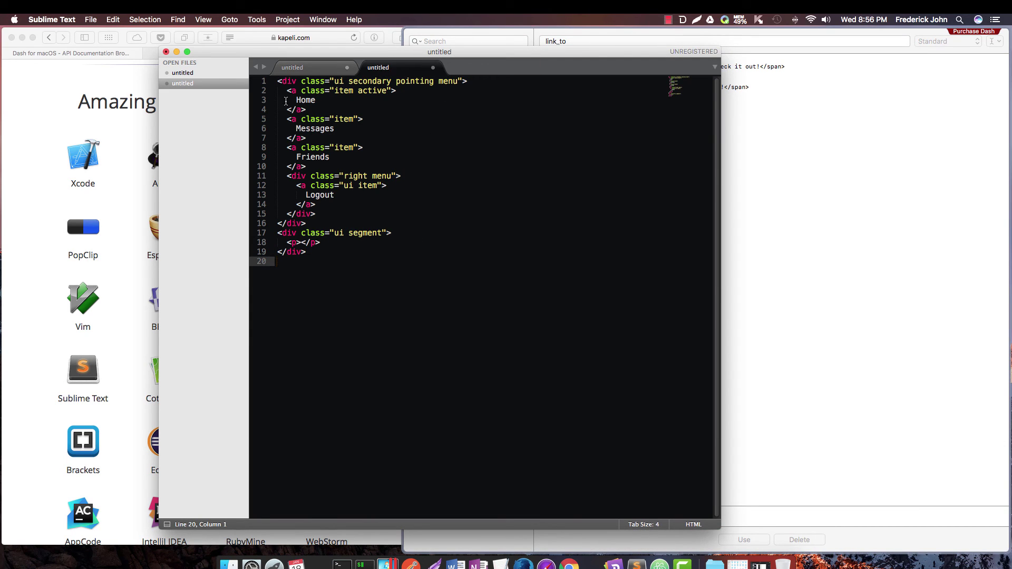
key(super+n)
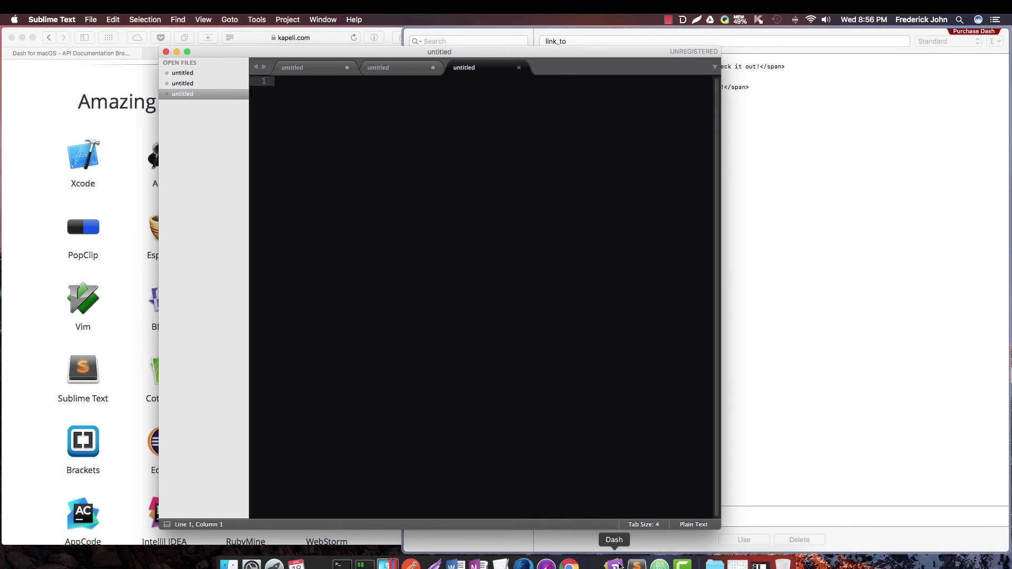
Return to Dash, confirm the tag link, copy the link_to snippet for use, and paste it into the new Sublime Text file
click(614, 563)
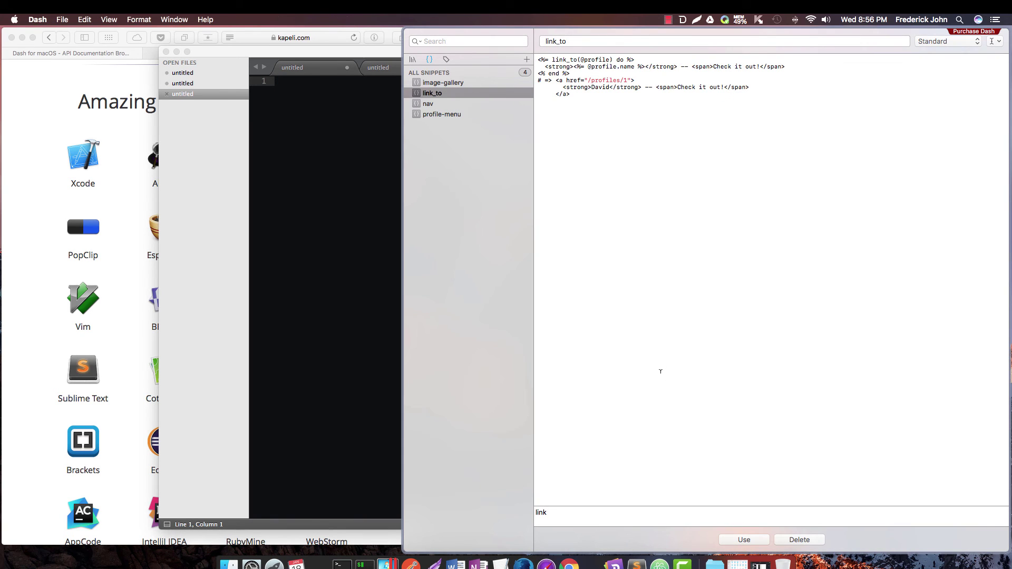
click(566, 512)
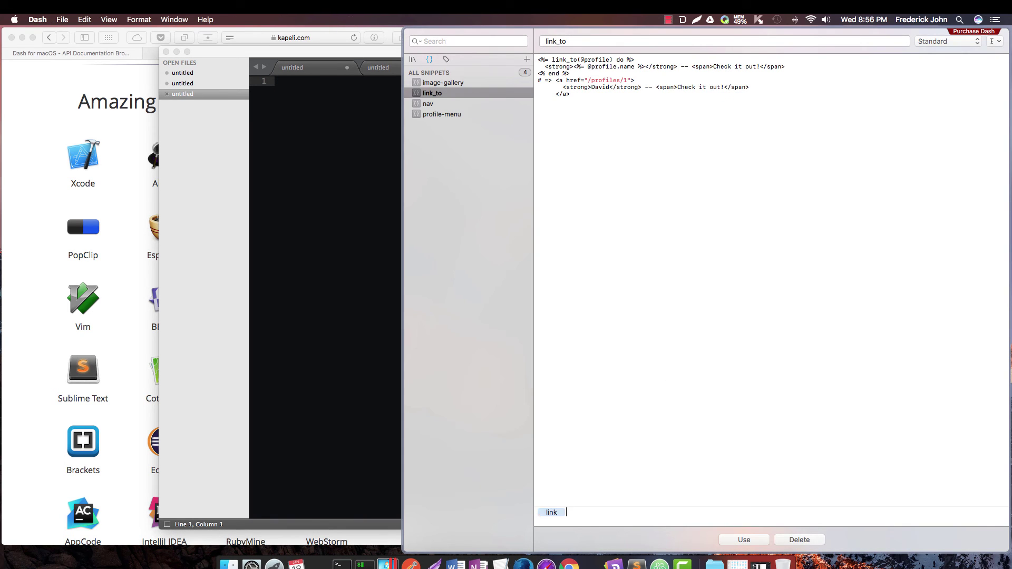
click(753, 540)
click(332, 224)
key(cmd+v)
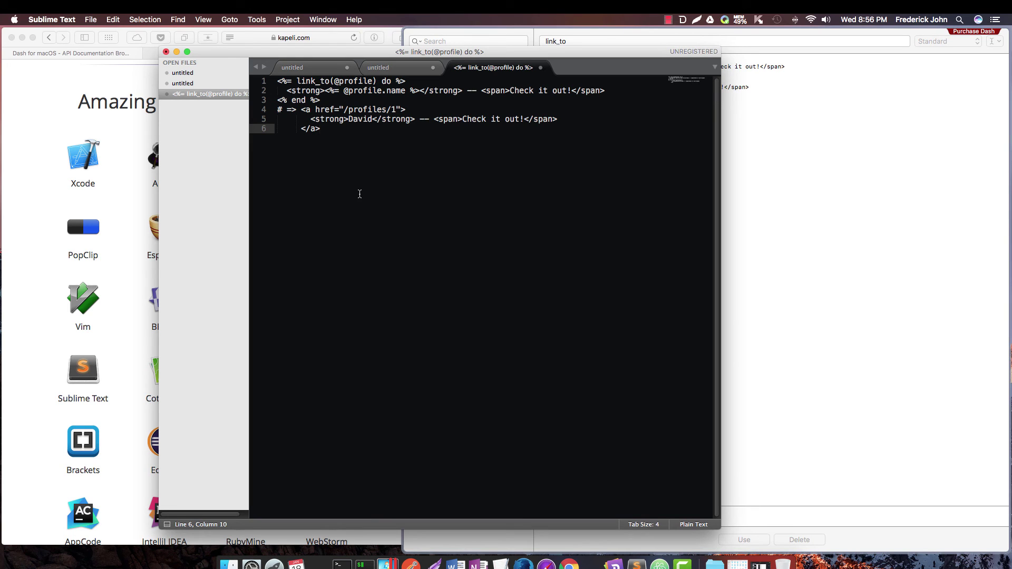
Compare the code pasted in Sublime Text with the link_to snippet in Dash
click(795, 274)
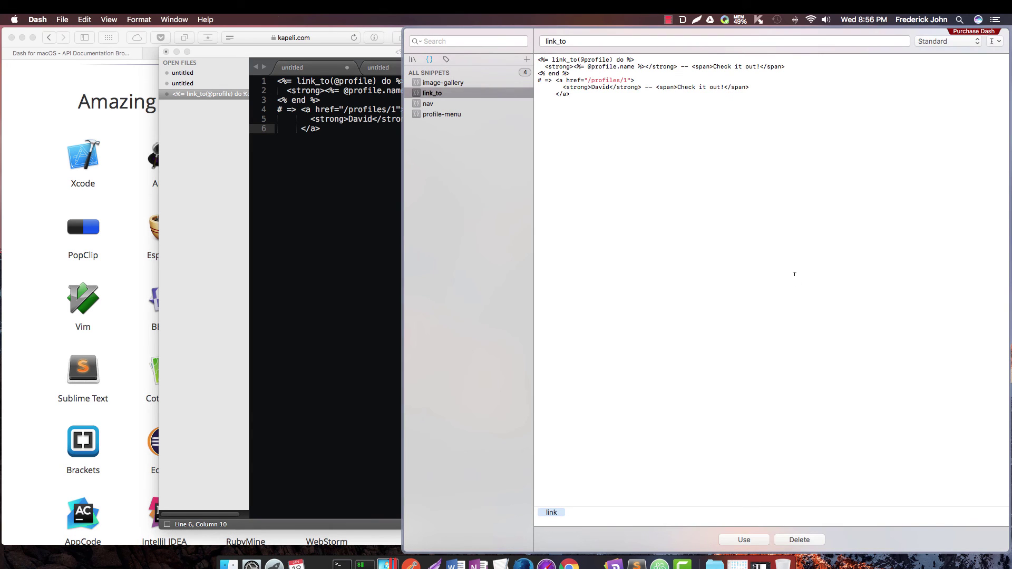
key(super+Tab)
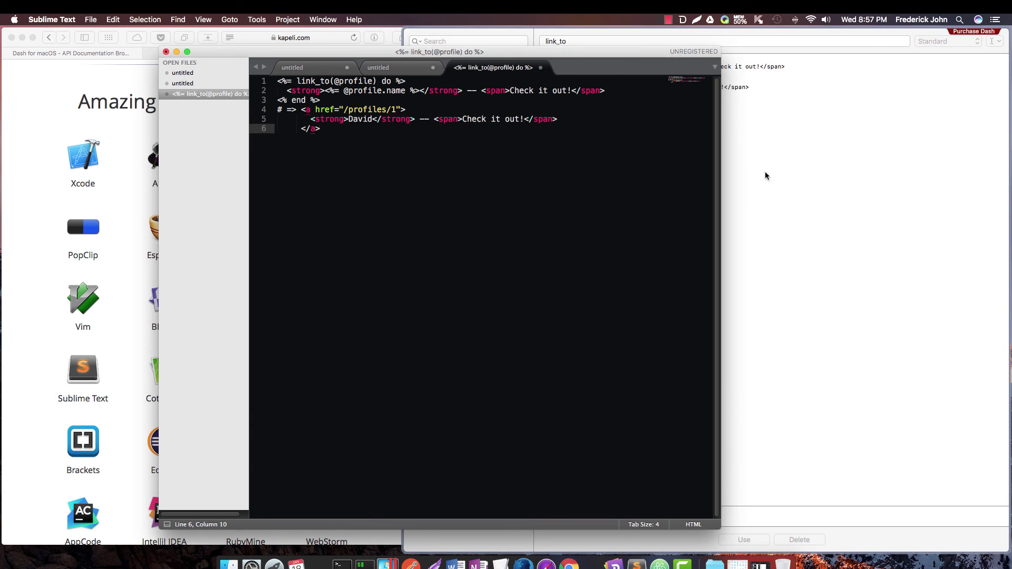
key(super+Tab)
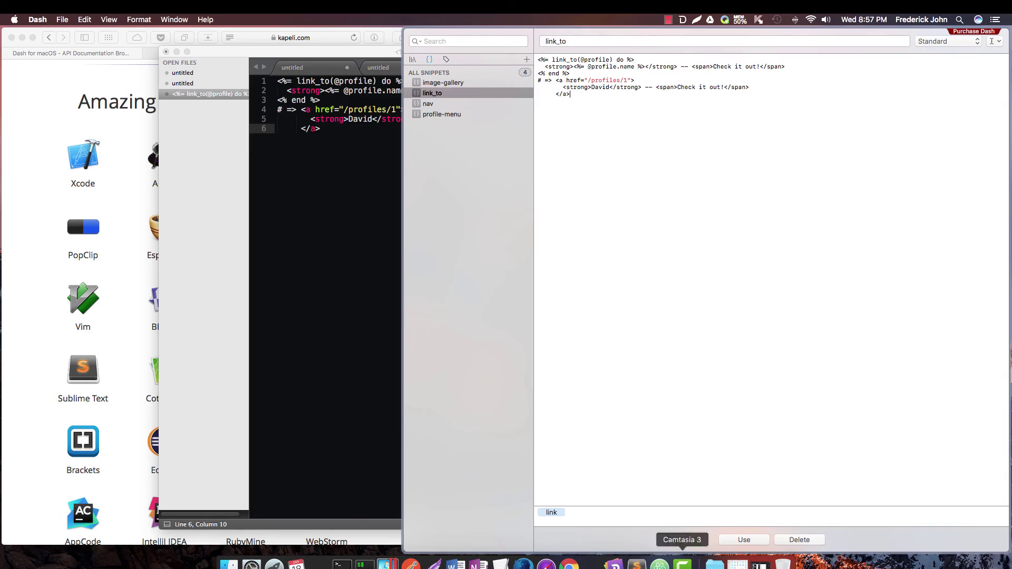
click(736, 543)
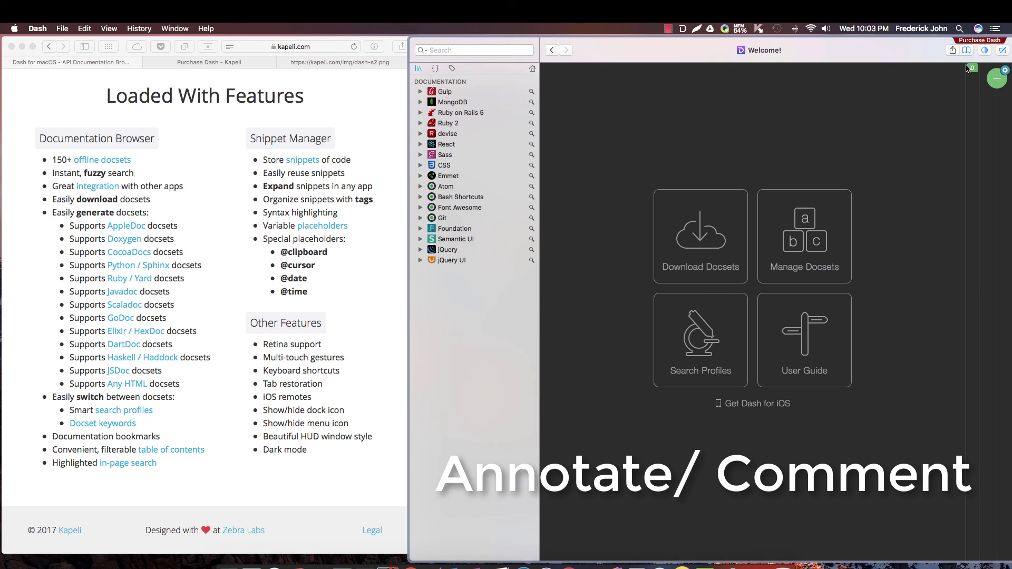
View the saved snippets, then review the integration plugins and the Loaded With Features list on the Kapeli page in Safari Technology Preview
click(434, 68)
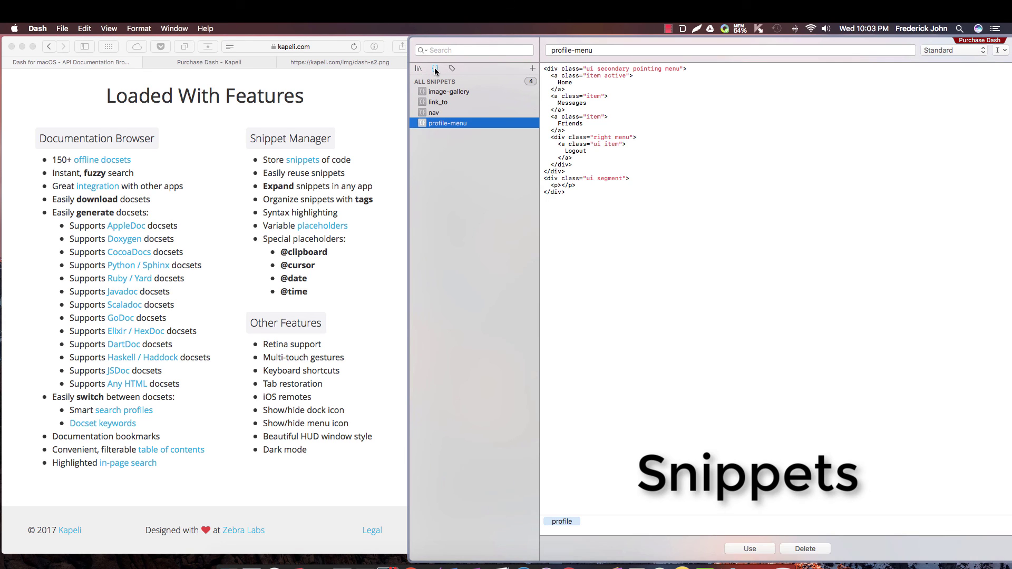
click(362, 105)
scroll(363, 109, up, 15)
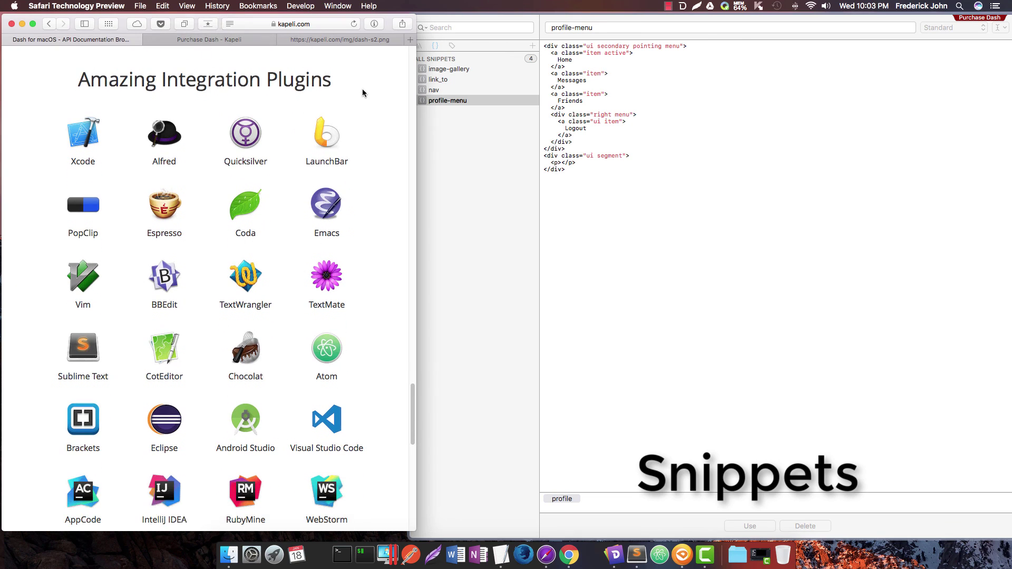
scroll(362, 93, down, 1)
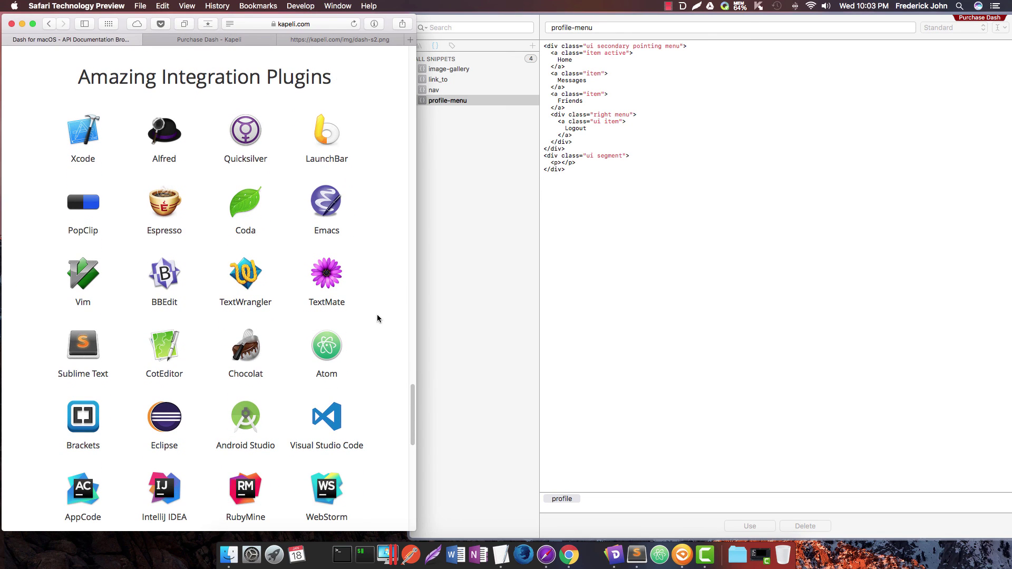
scroll(363, 312, down, 2)
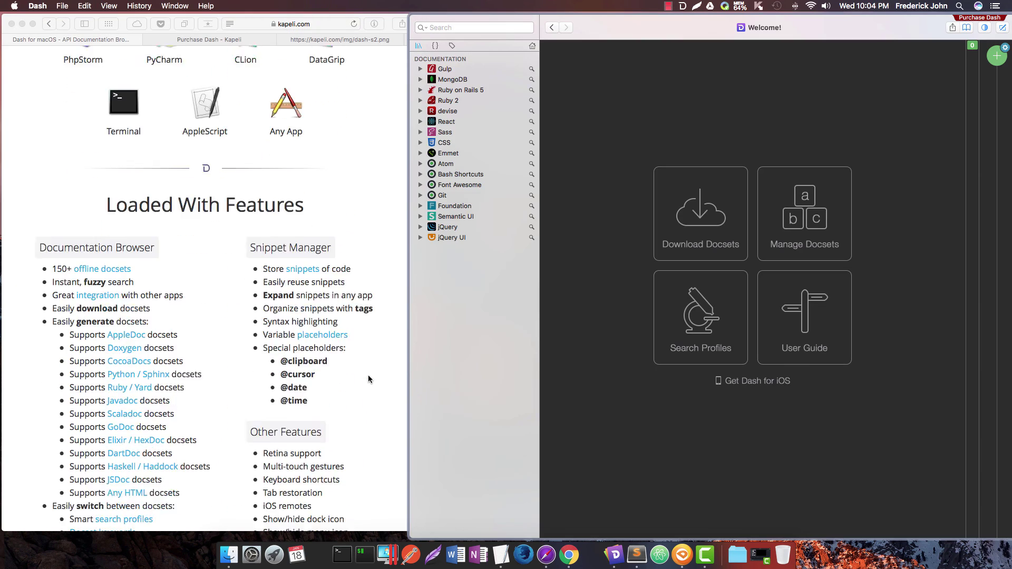
scroll(368, 375, down, 4)
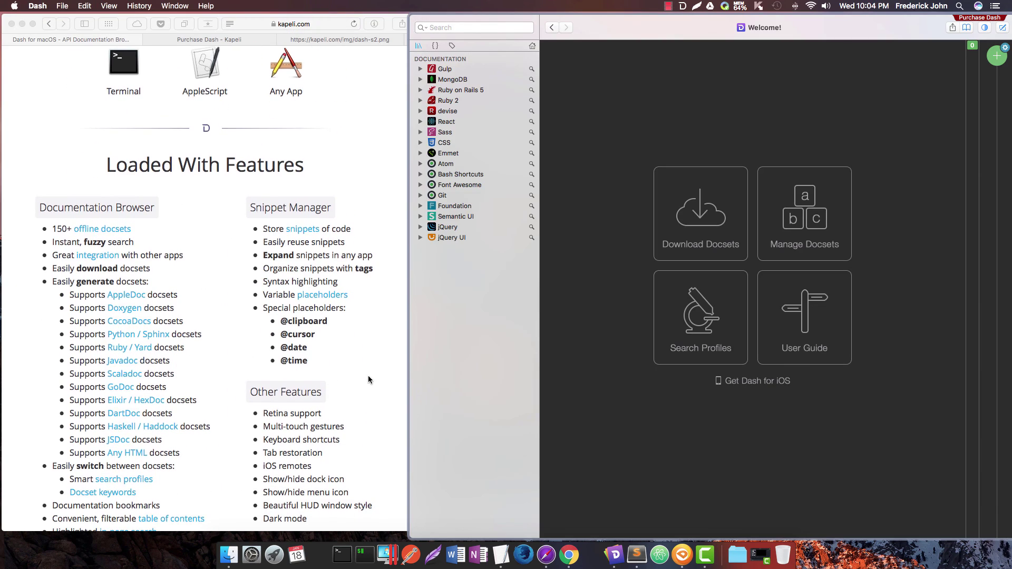
scroll(368, 380, down, 1)
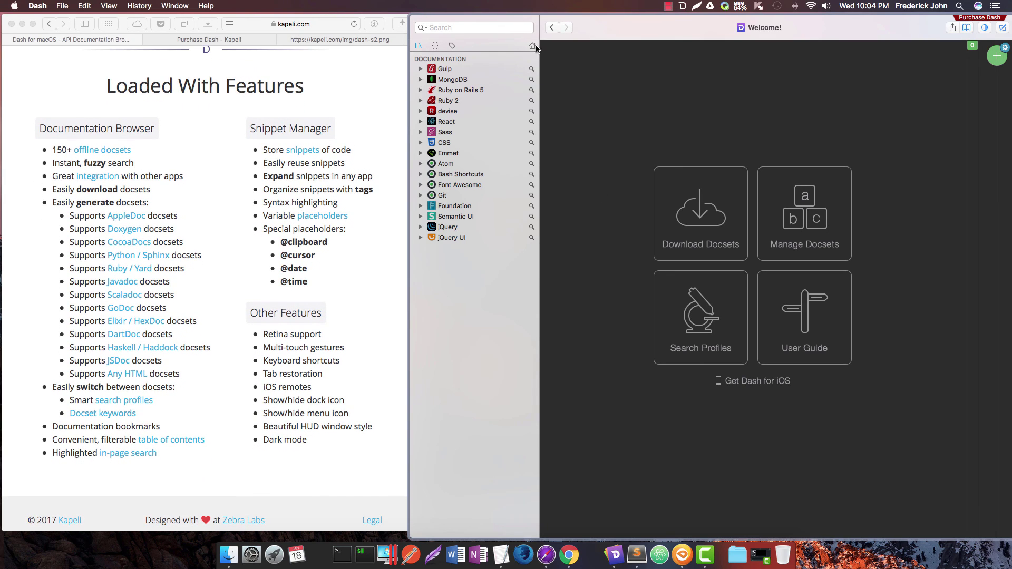
Show the profile-menu snippet in Dash, return to the documentation list, and bring the Kapeli features page to the front
click(435, 46)
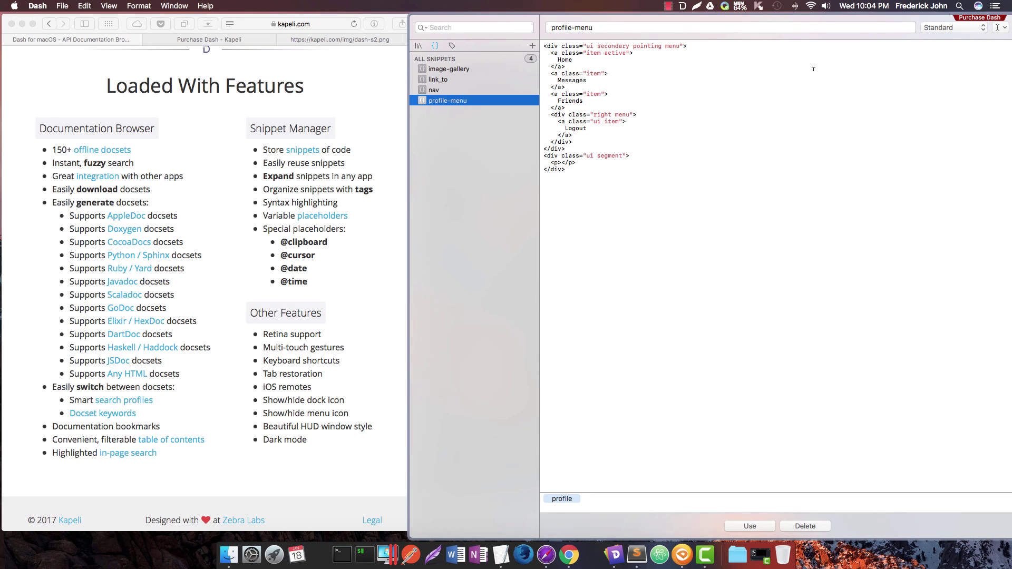
drag(914, 27, 912, 27)
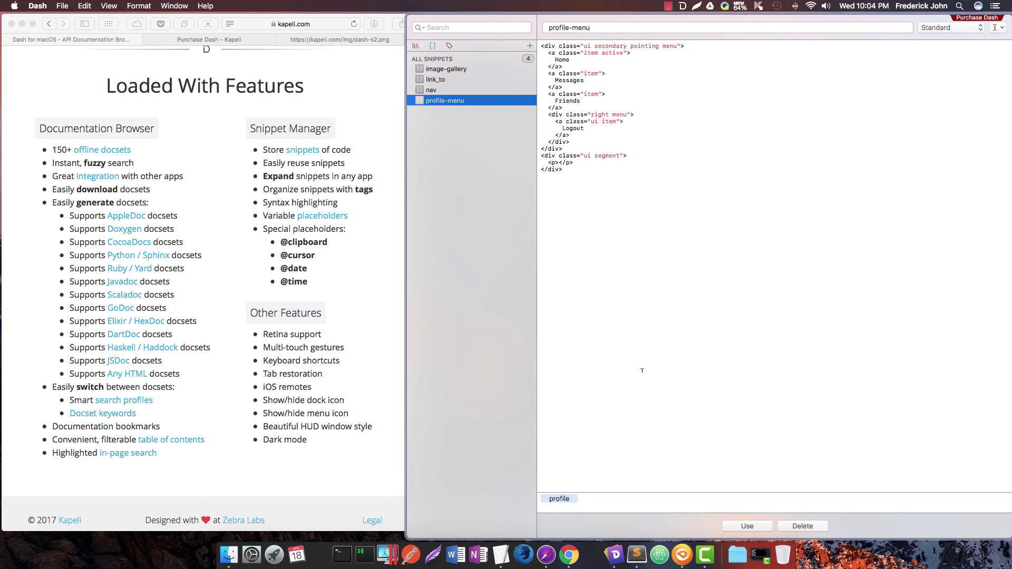
click(416, 46)
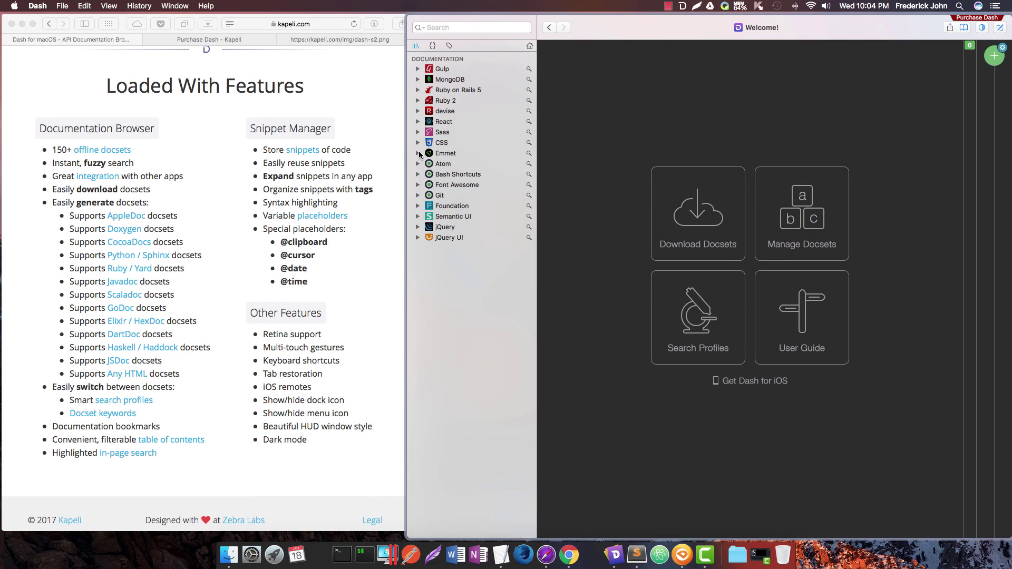
click(359, 100)
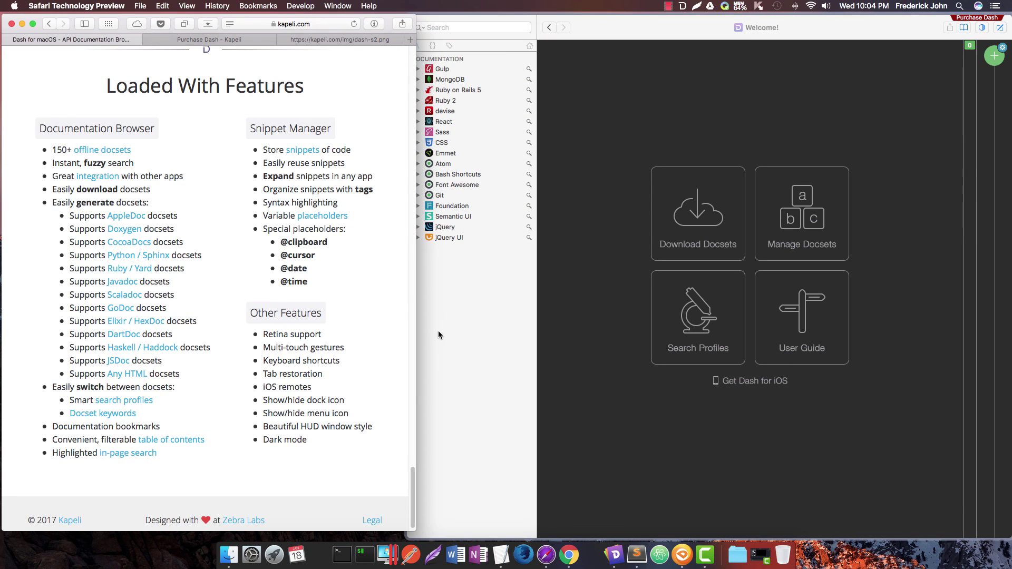